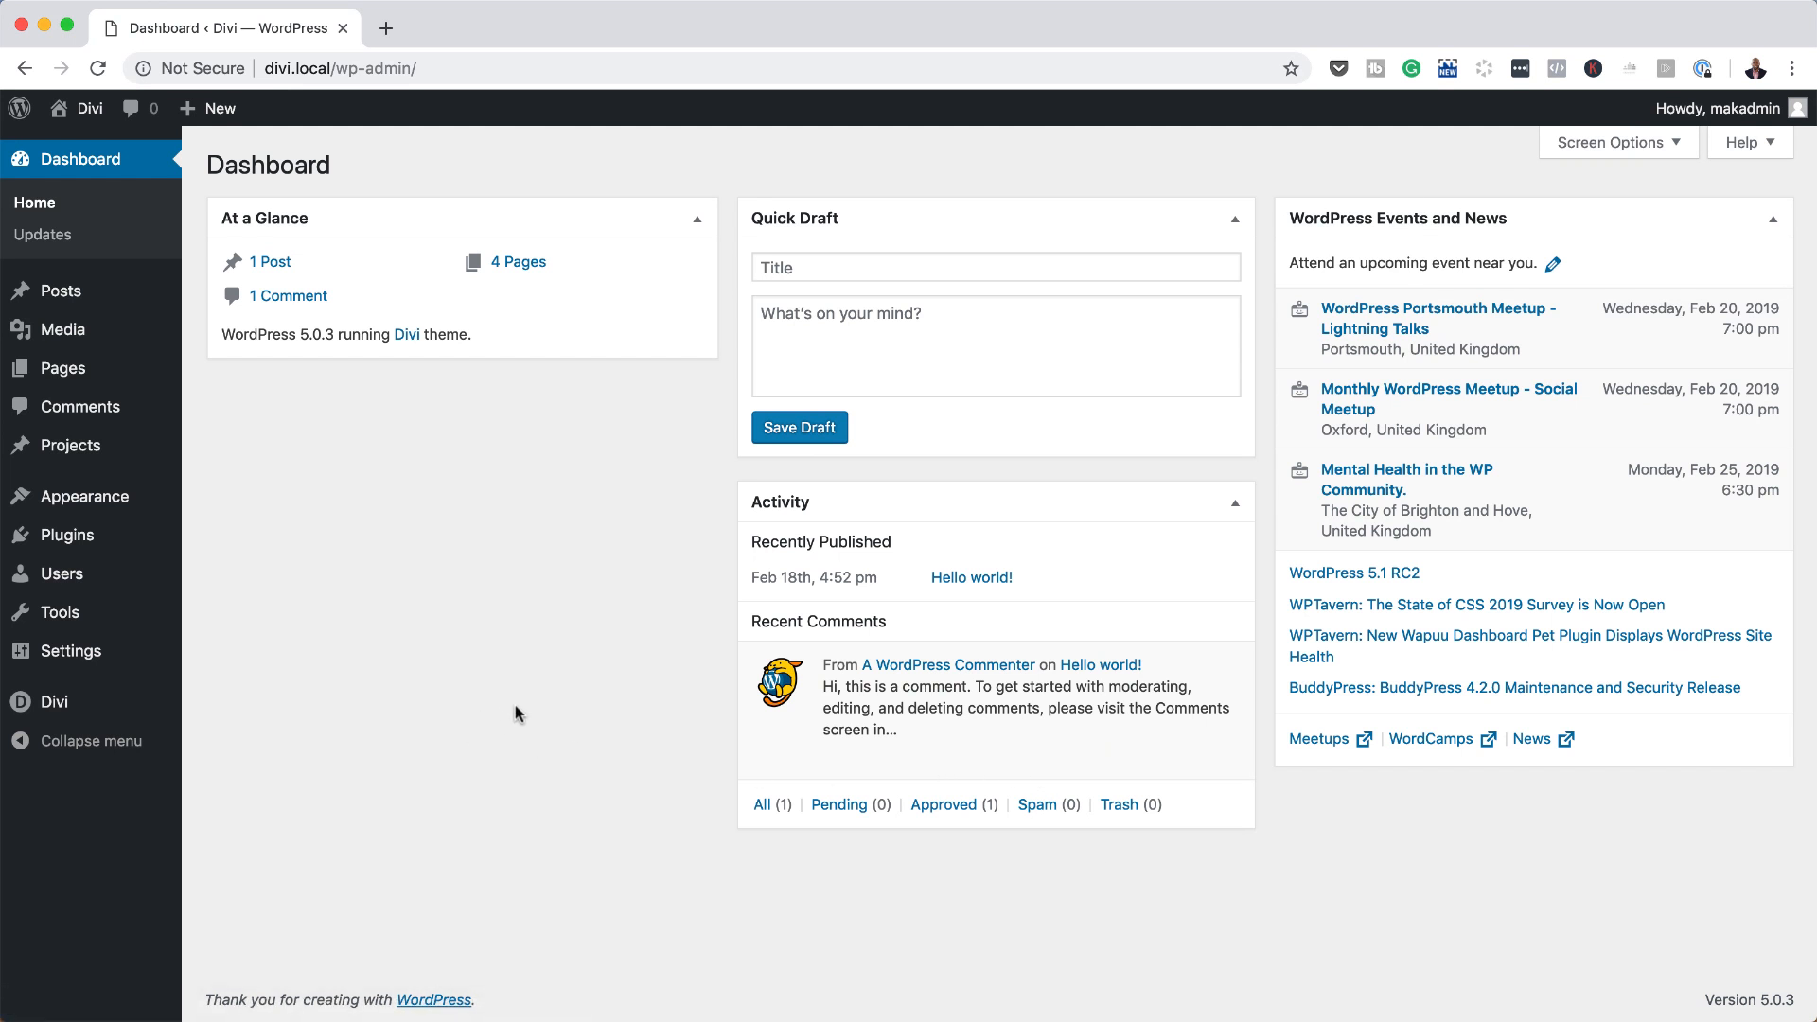
Step: Create a new page titled "How to Reveal Content" and start building it with the Divi Builder
mouse_move(64, 371)
click(228, 405)
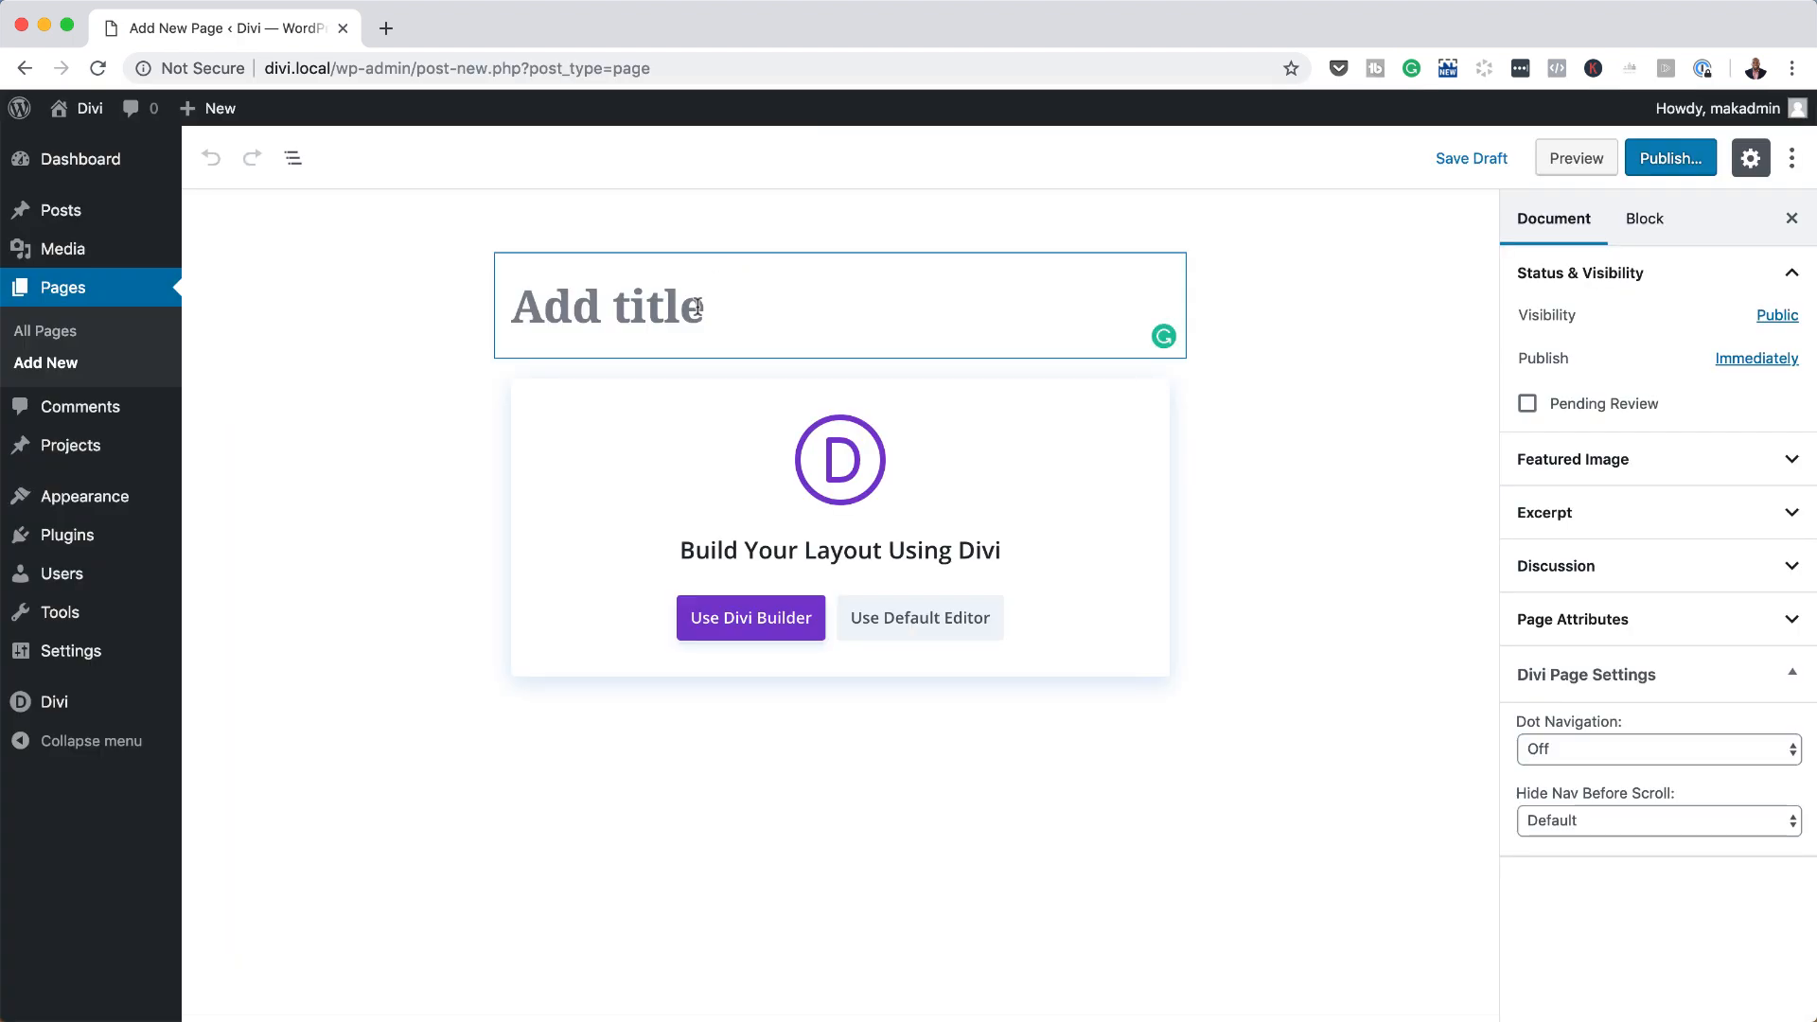
text(How to Reveal Content)
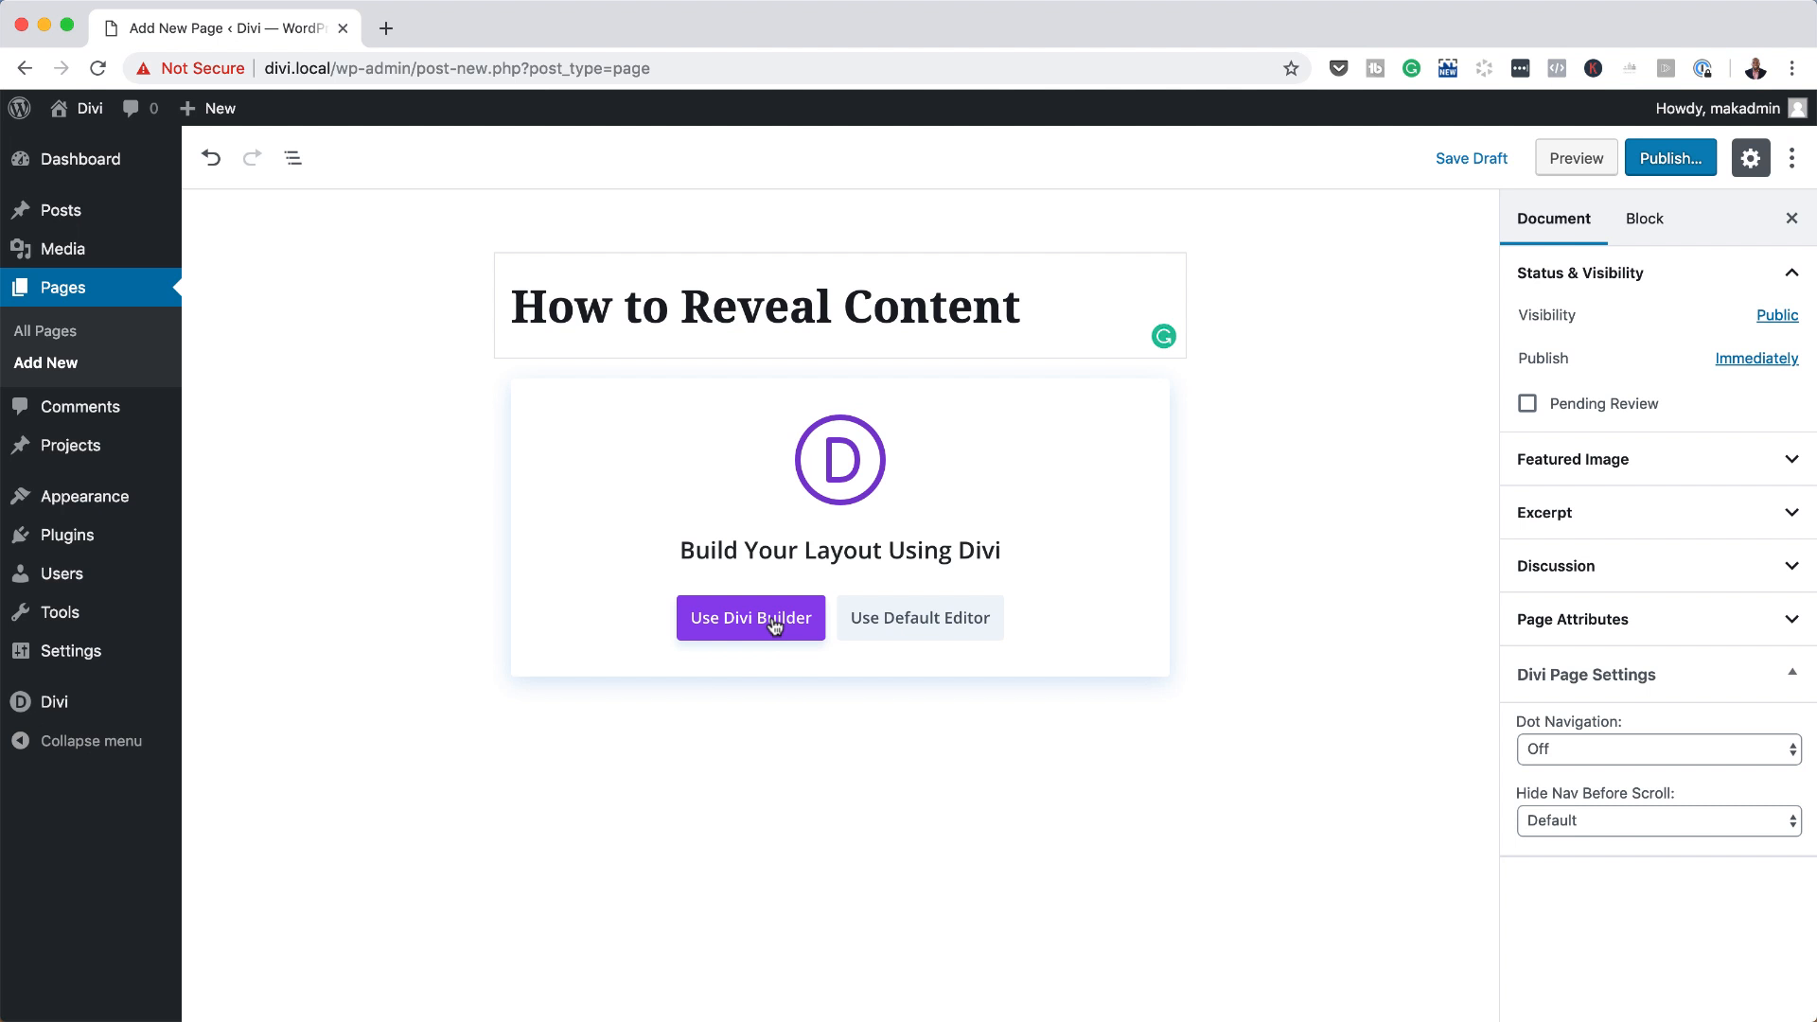
click(774, 625)
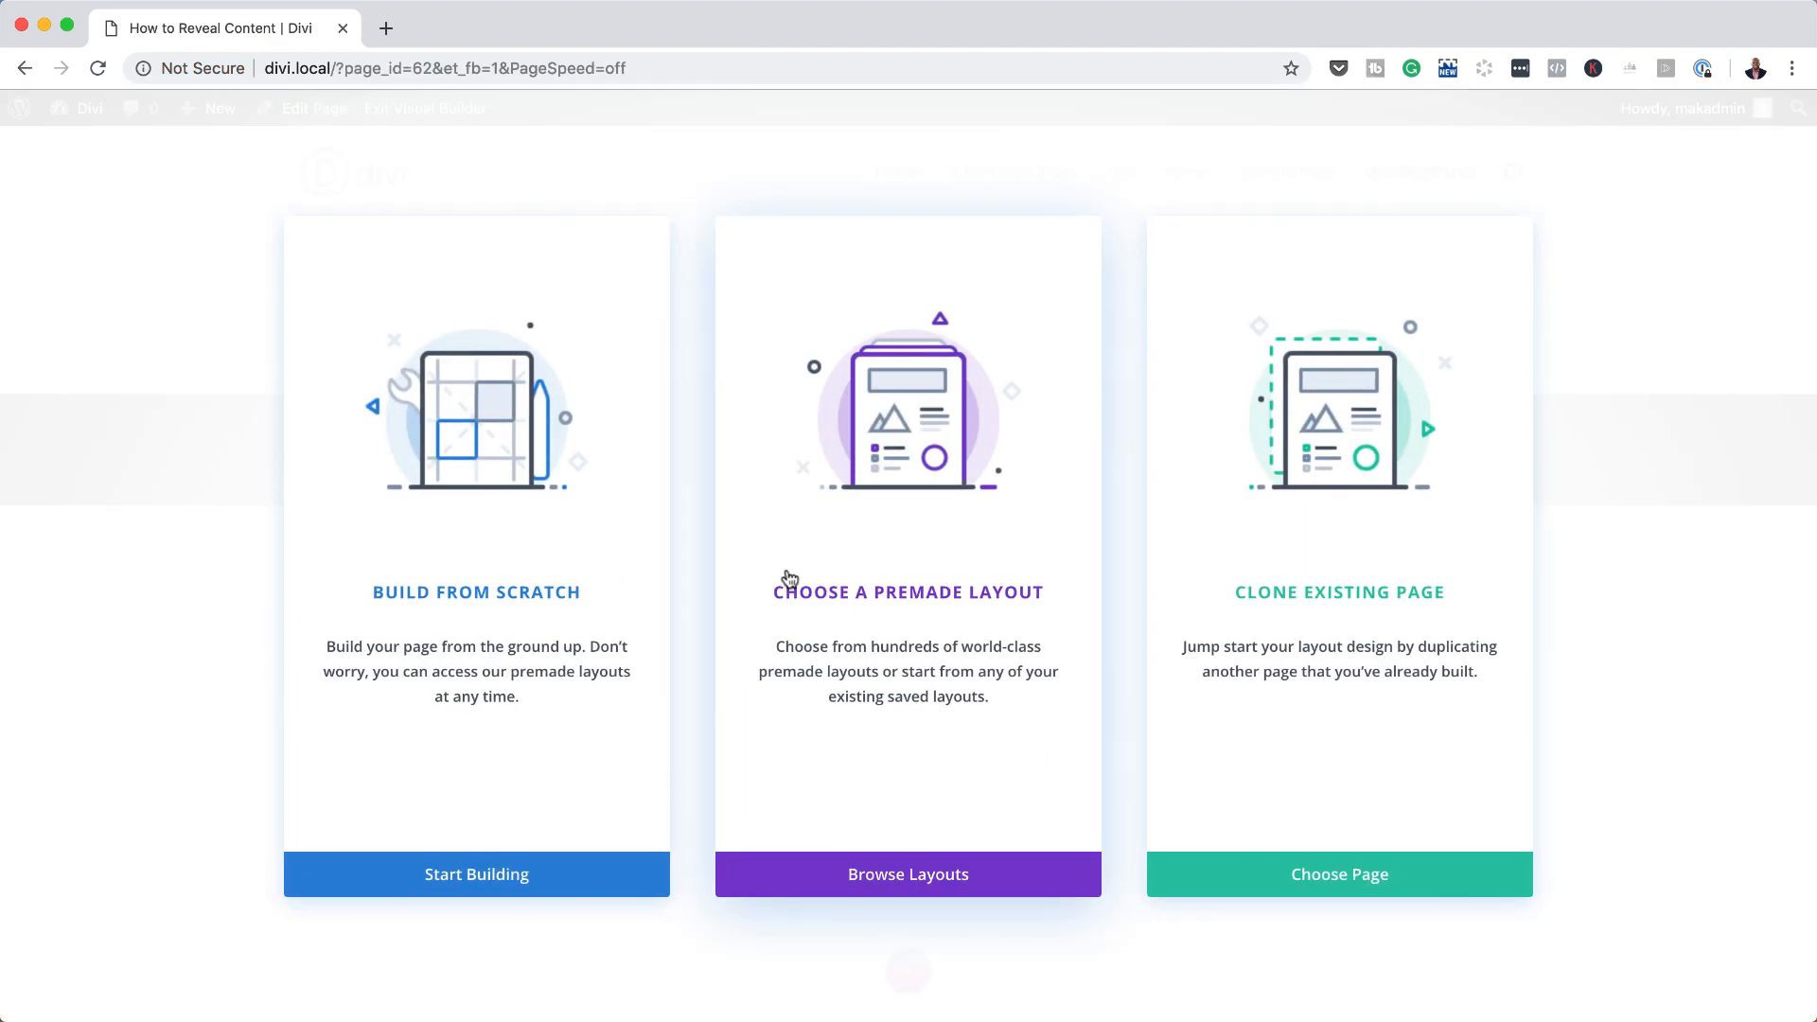
Step: Search the premade layouts for "spa" and load the Day Spa Landing Page layout into the page
click(912, 598)
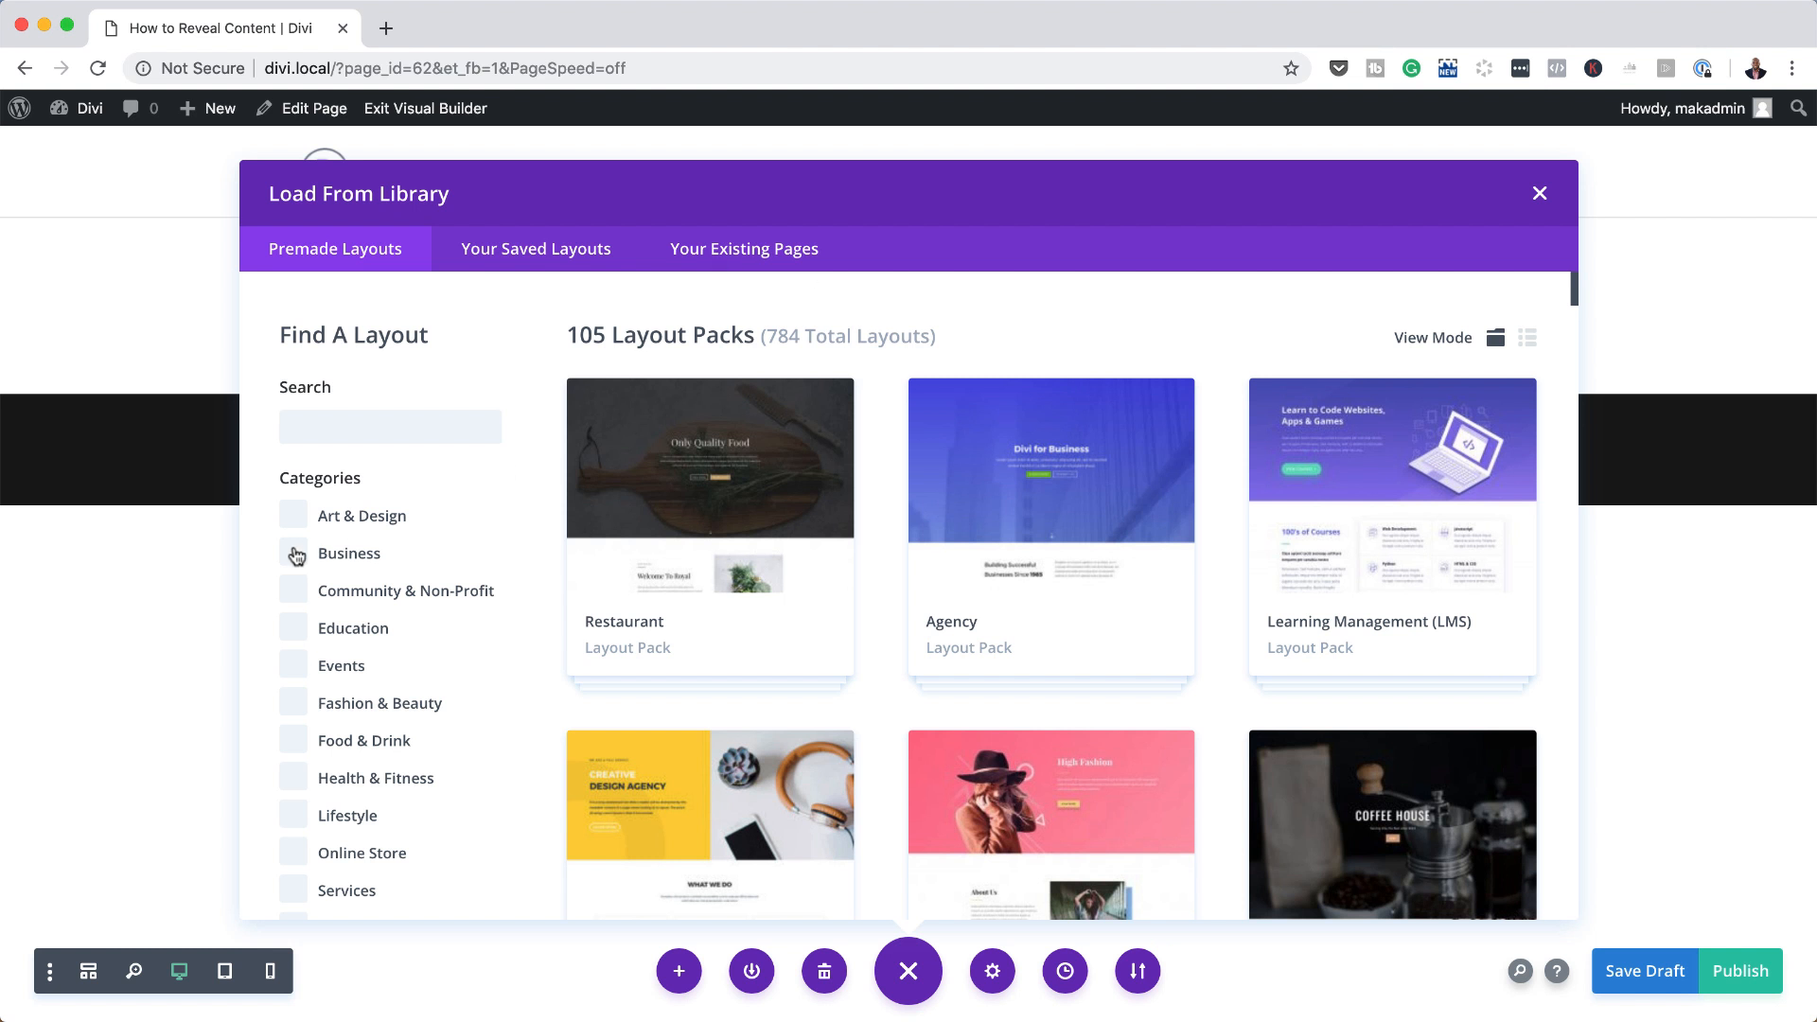
click(360, 424)
text(spa)
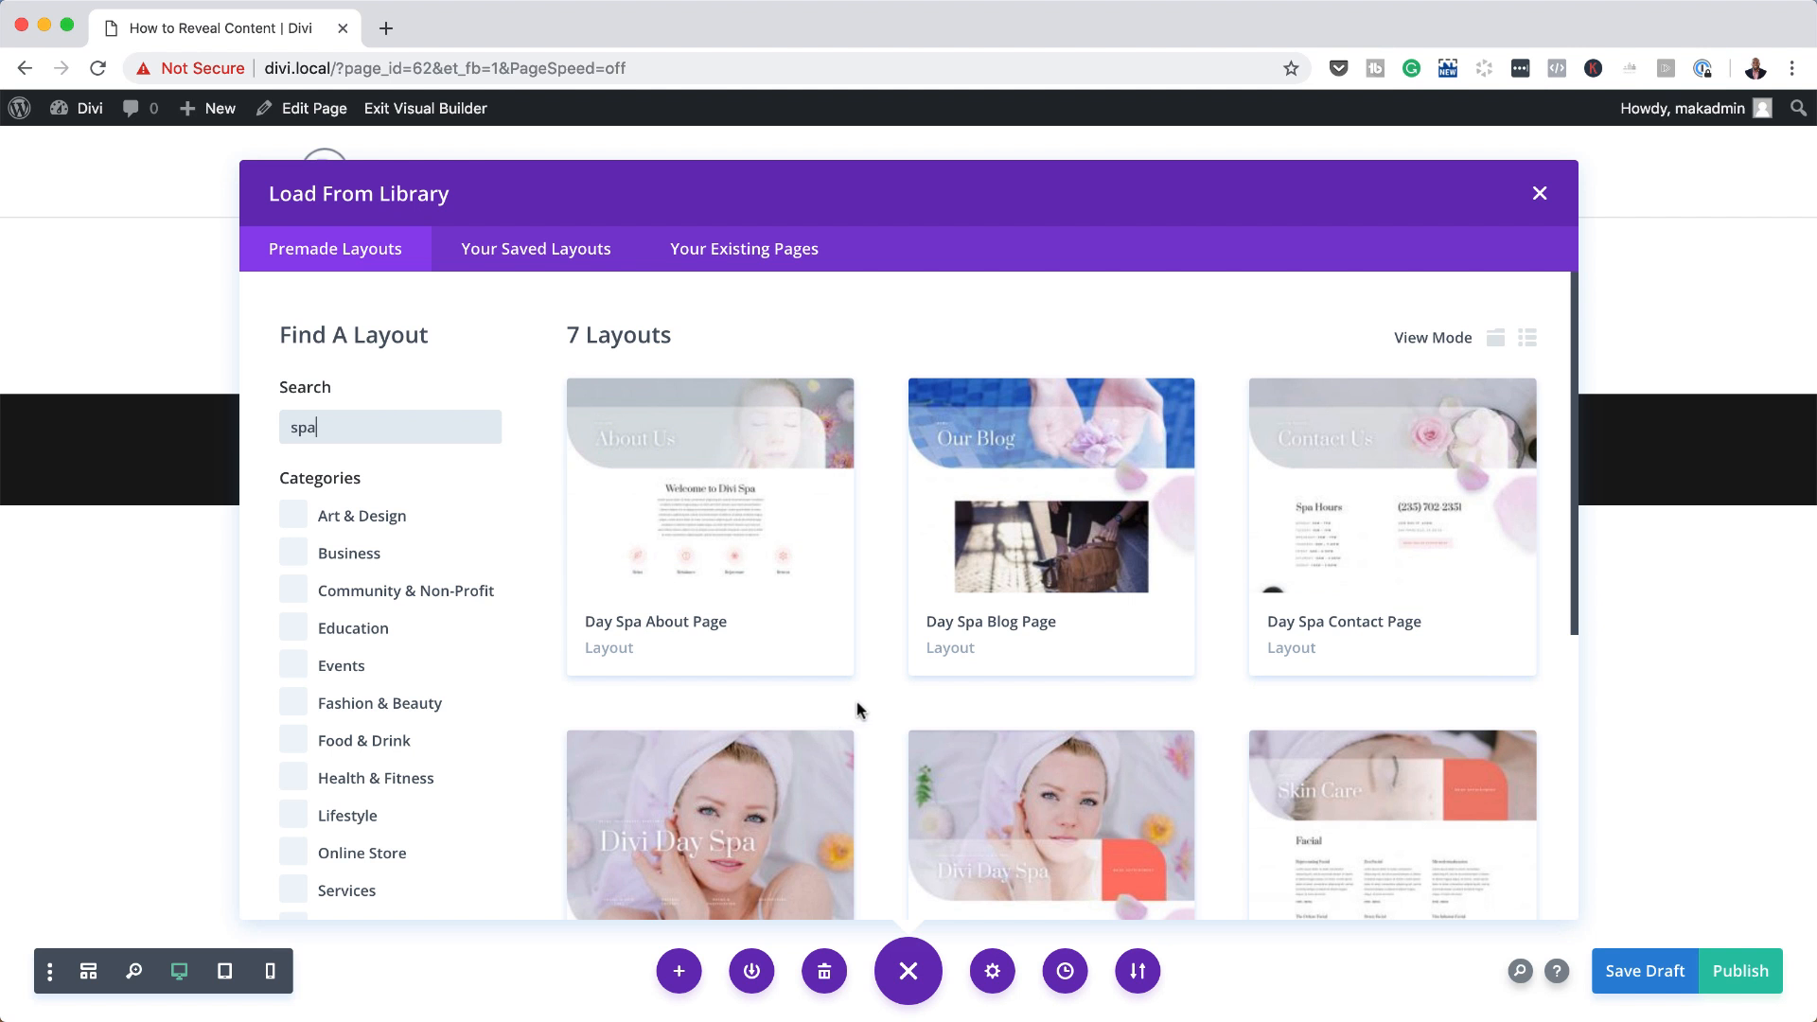
scroll(856, 701, down, 3)
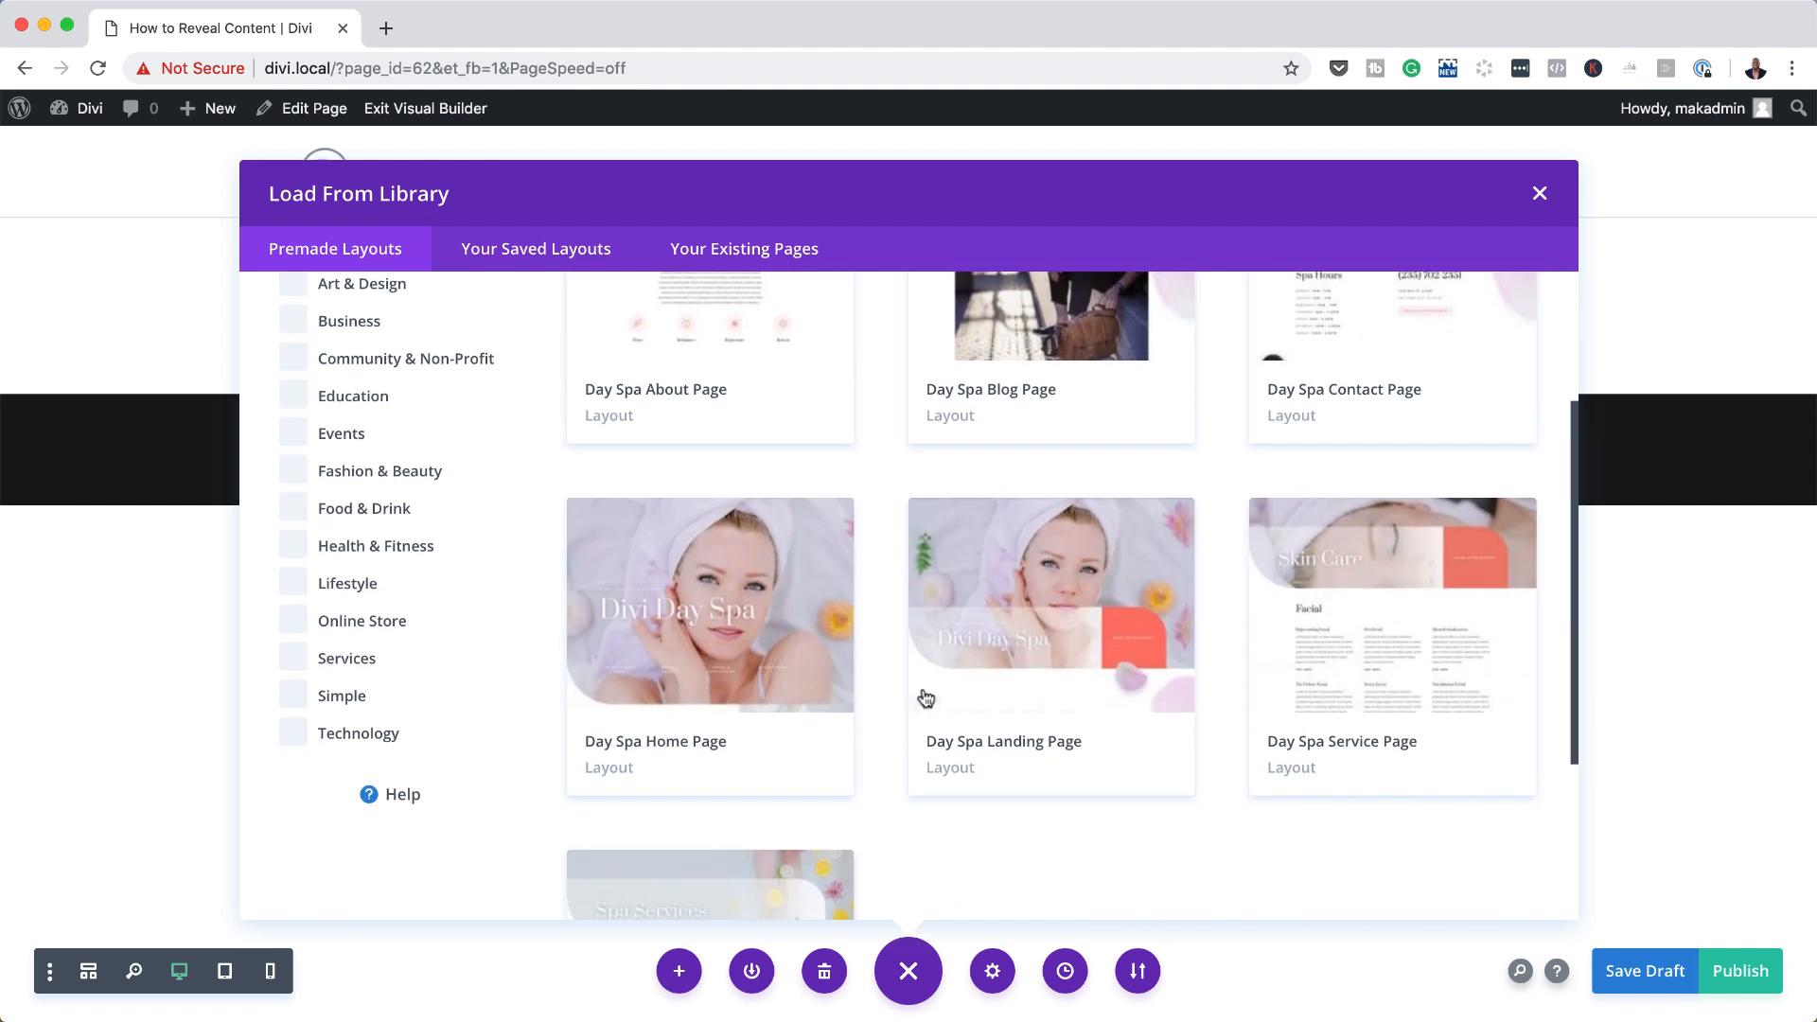
click(1062, 640)
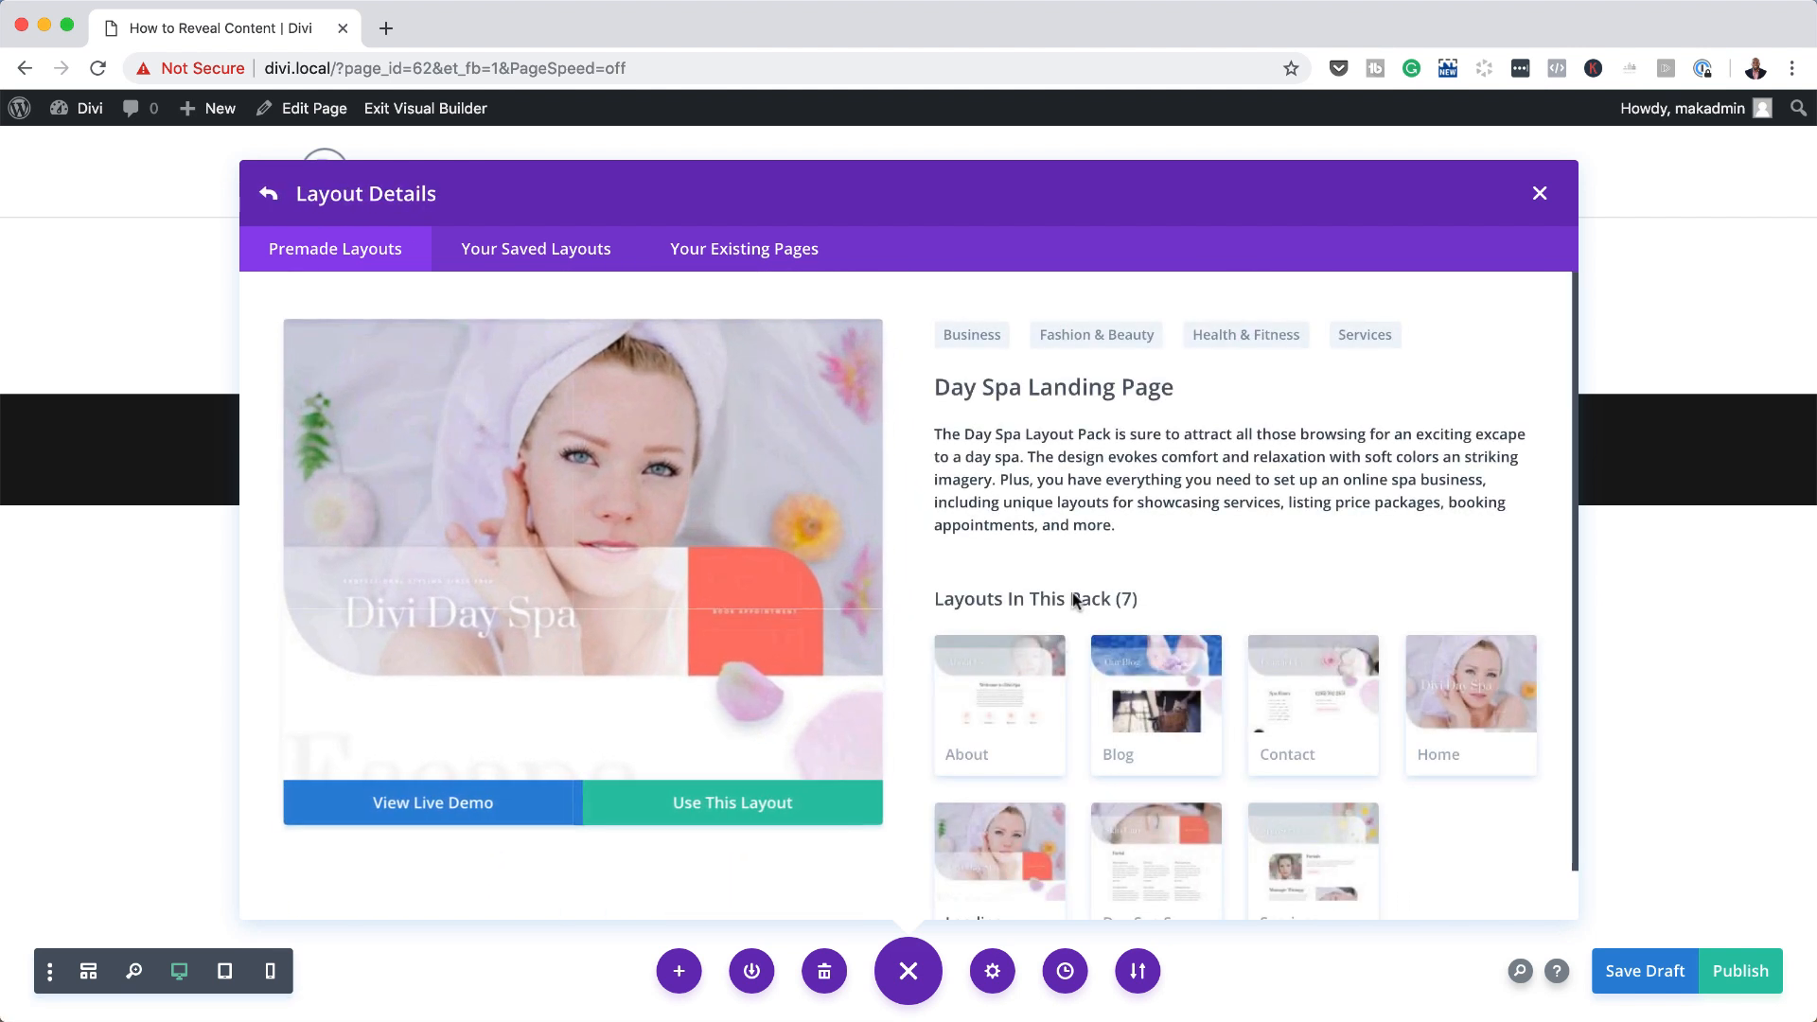
click(778, 804)
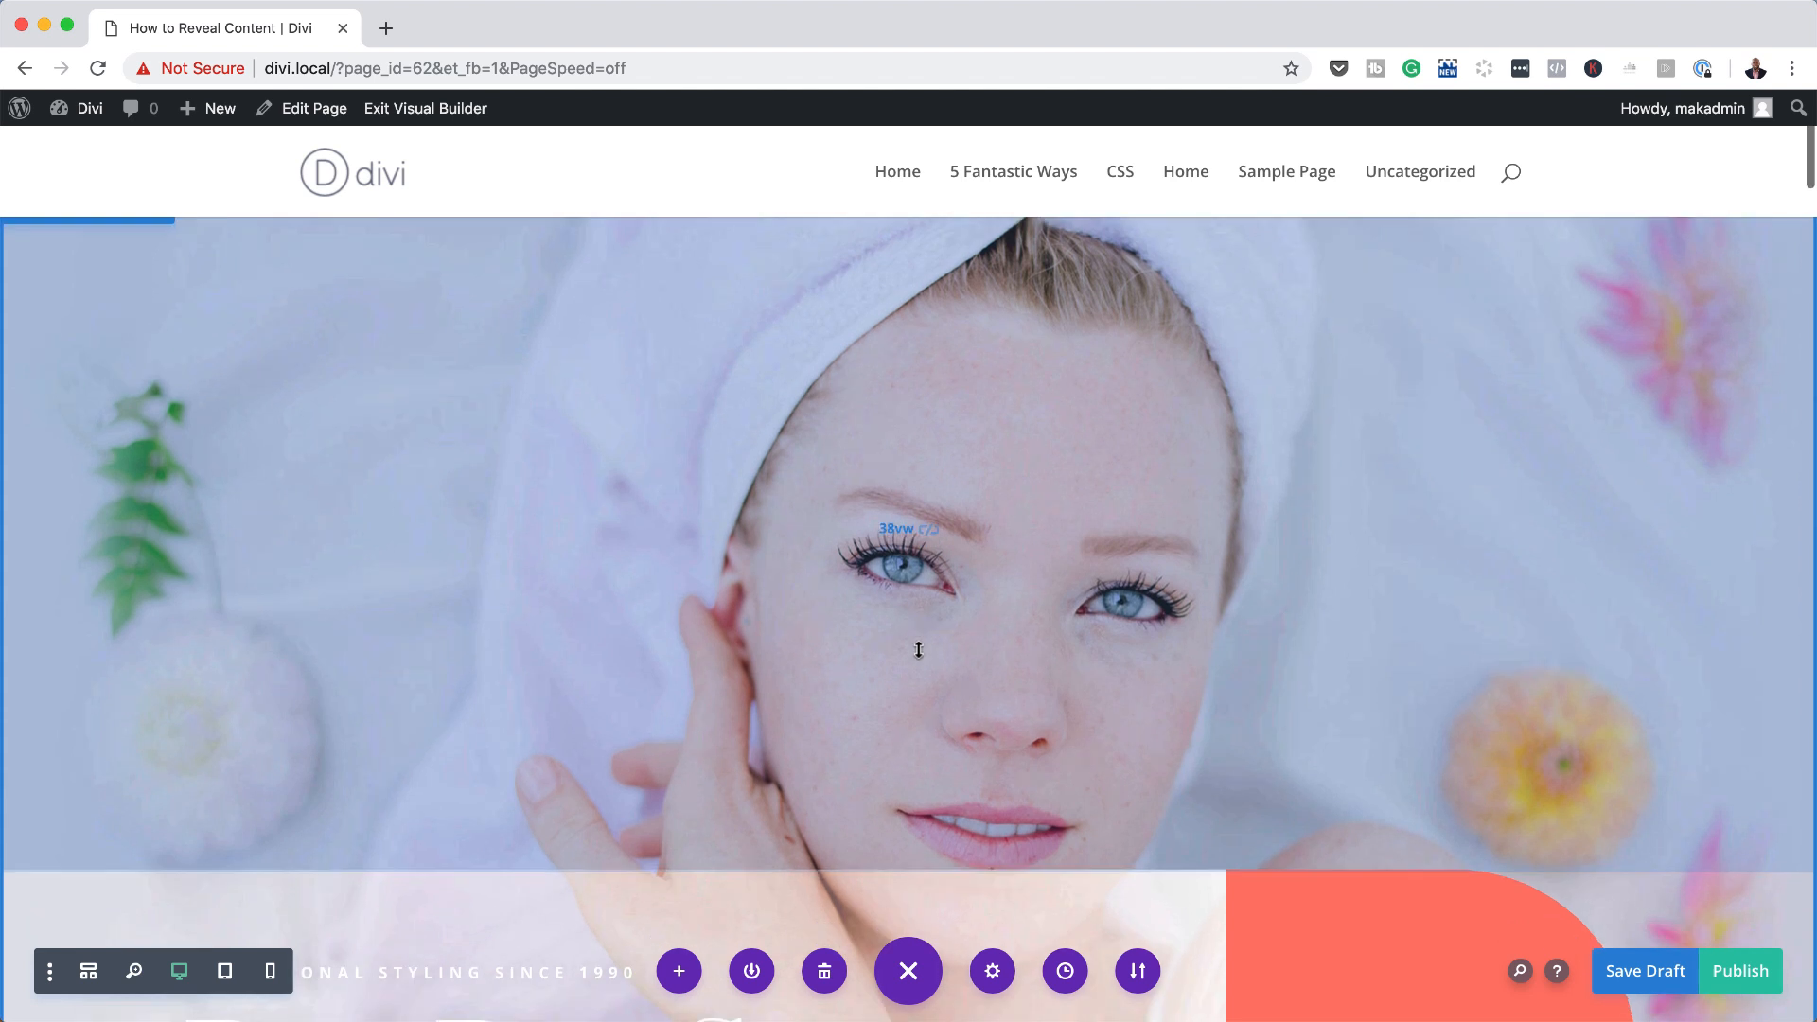
Step: Add a Divider module beneath the Facials & Skin blurb in the Luxury Spa Experiences section
scroll(918, 649, down, 20)
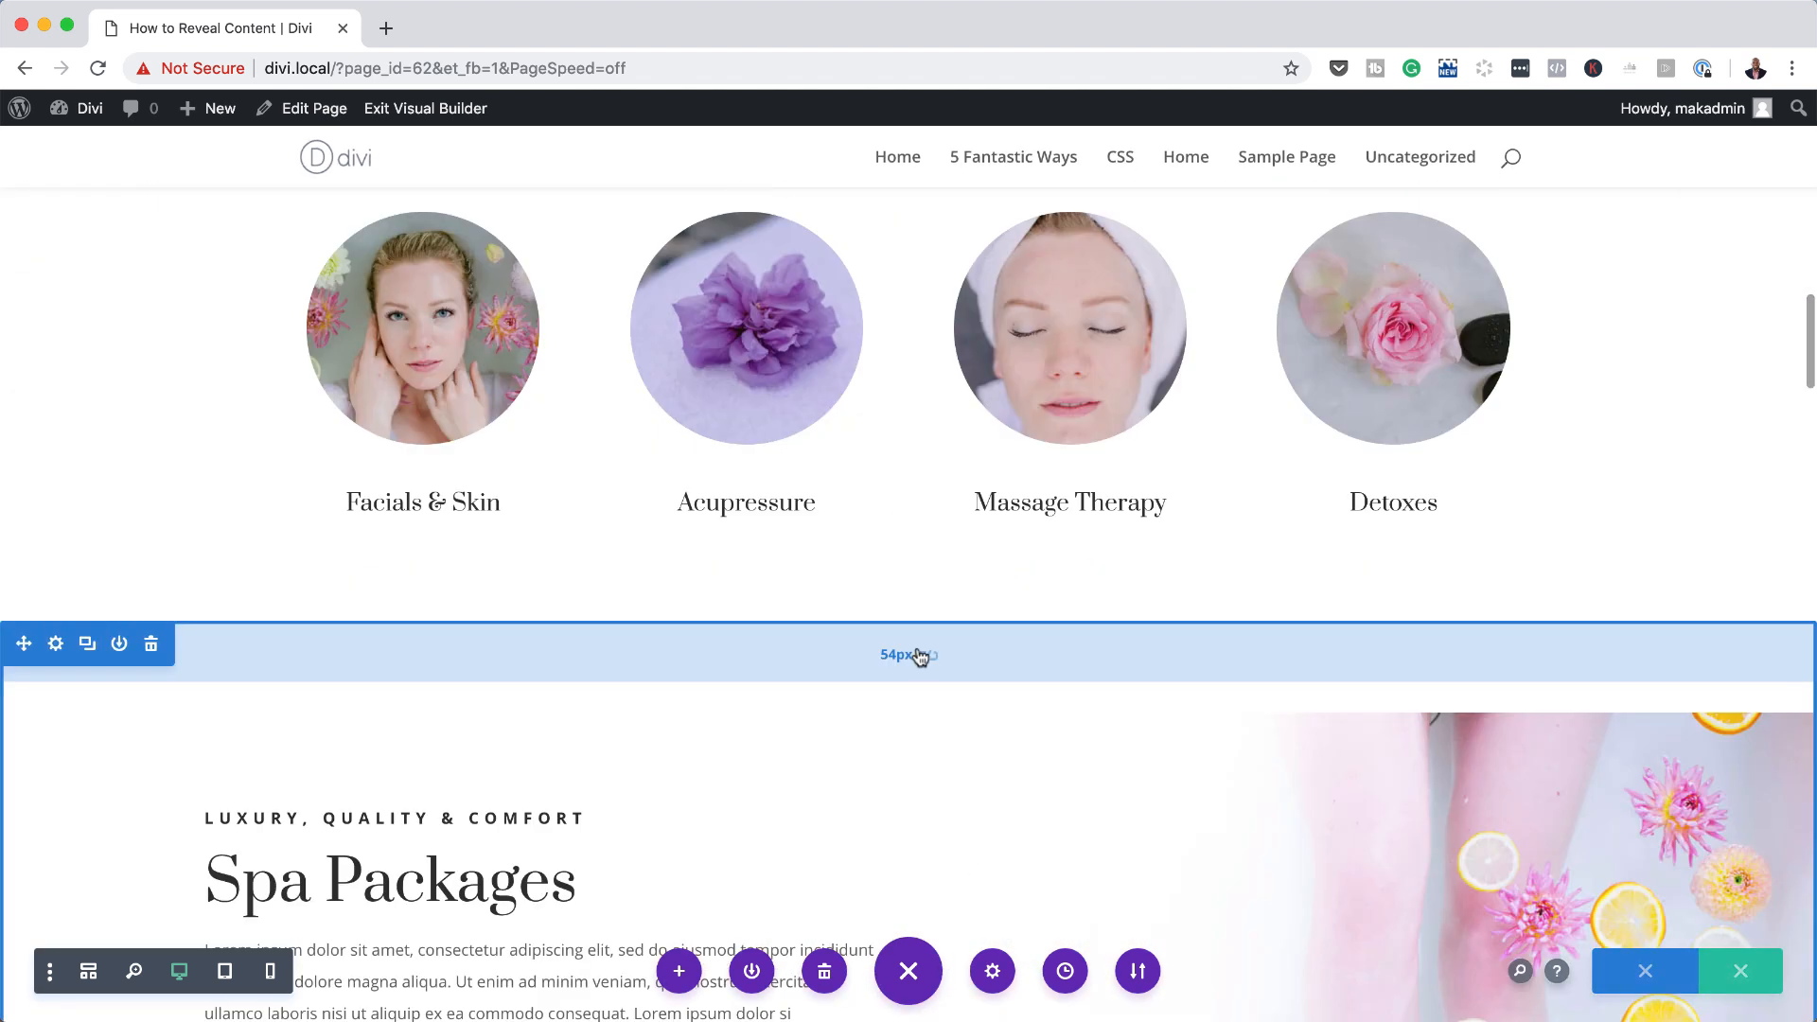
scroll(918, 655, up, 3)
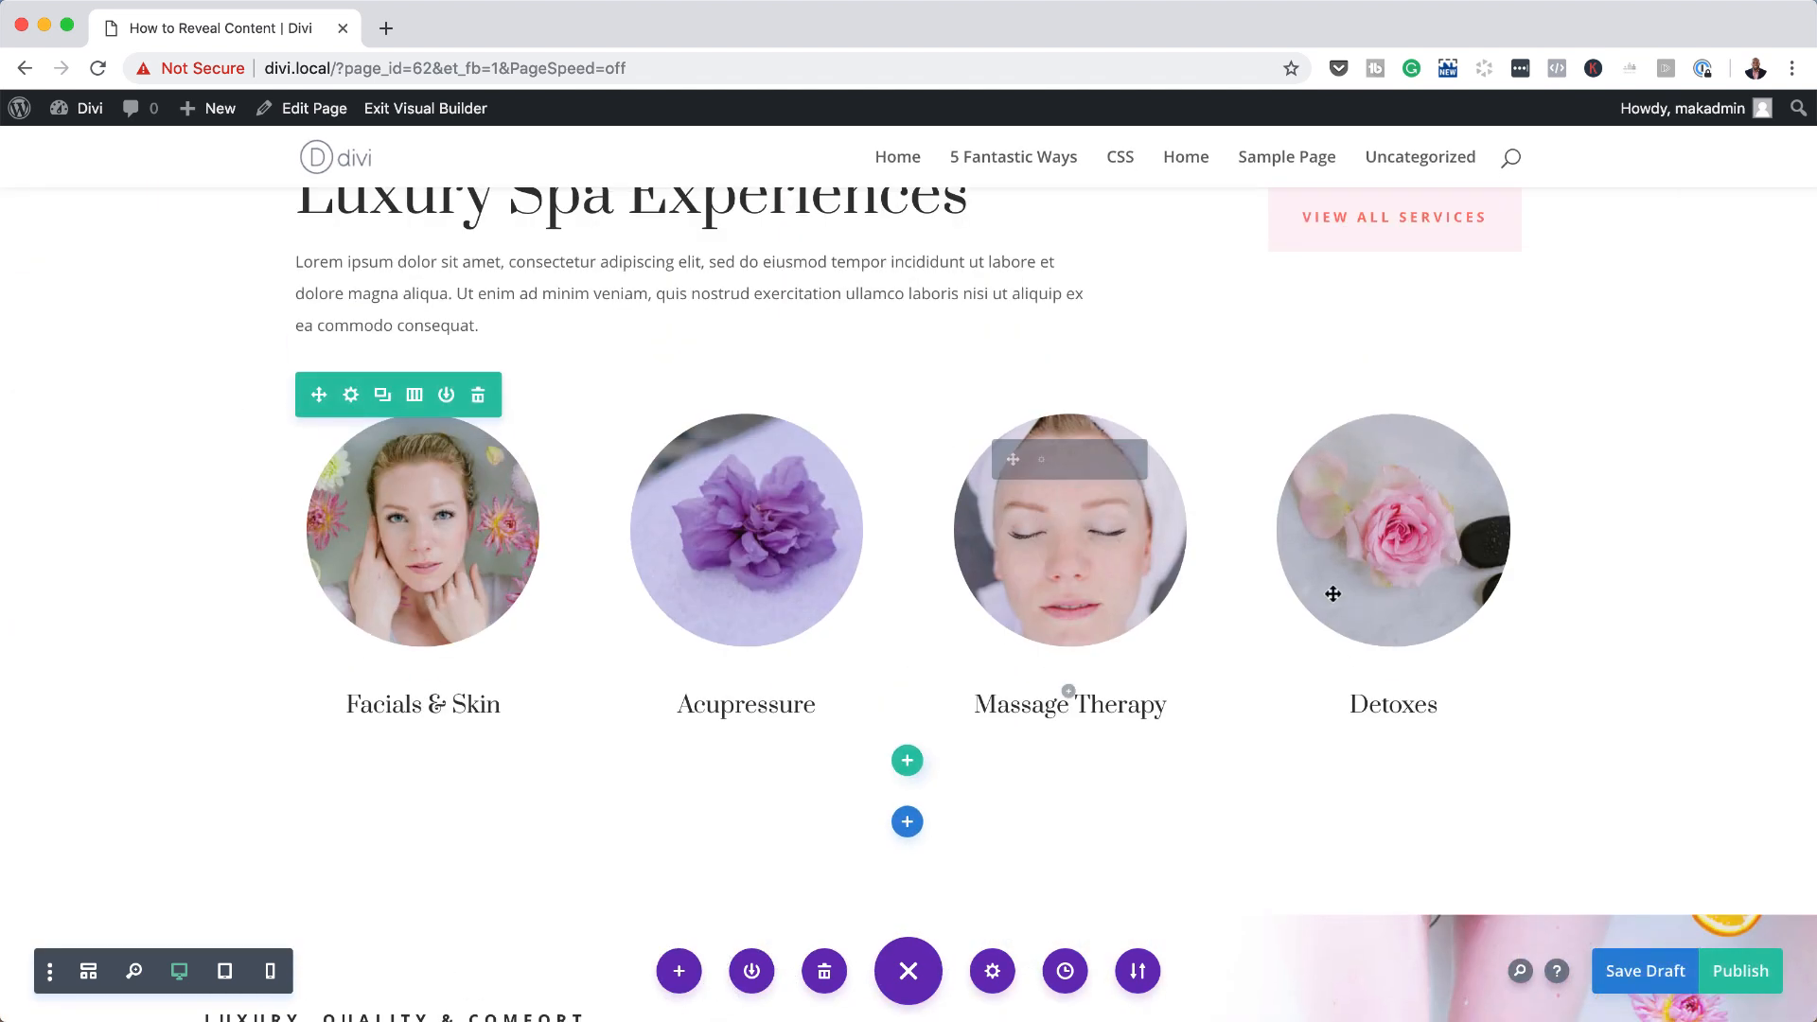
mouse_move(1335, 596)
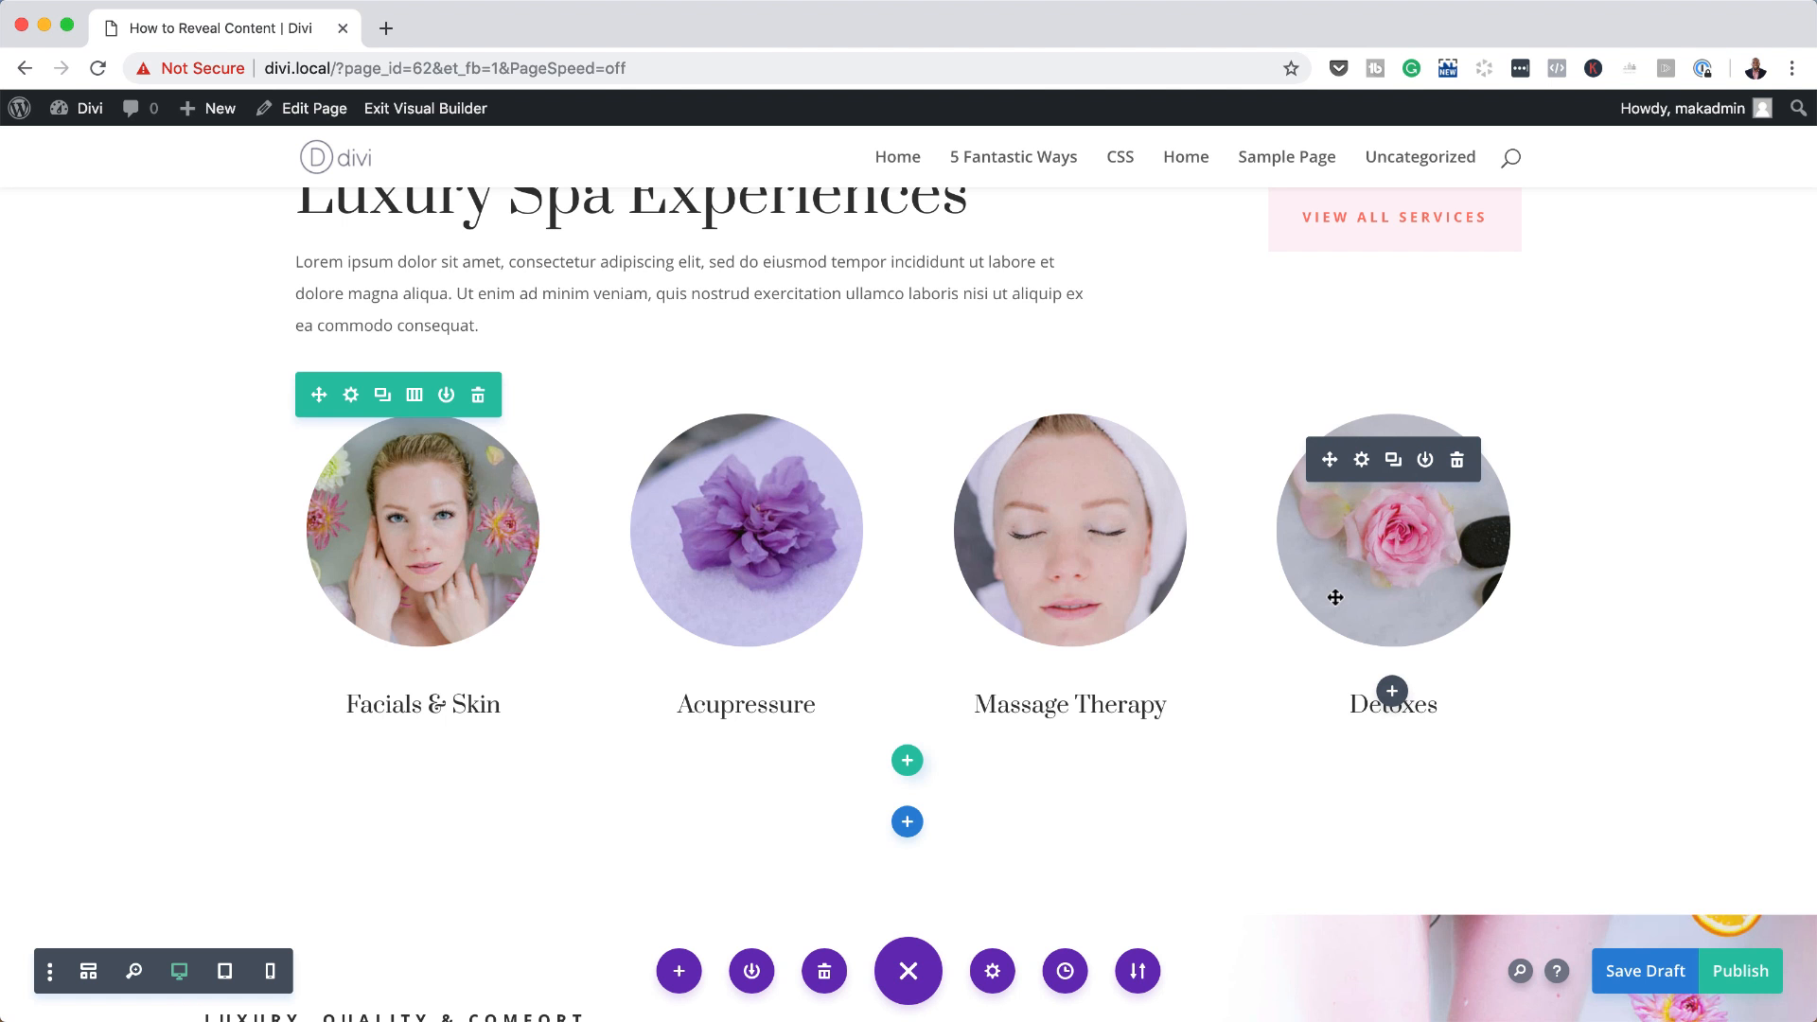
mouse_move(1170, 630)
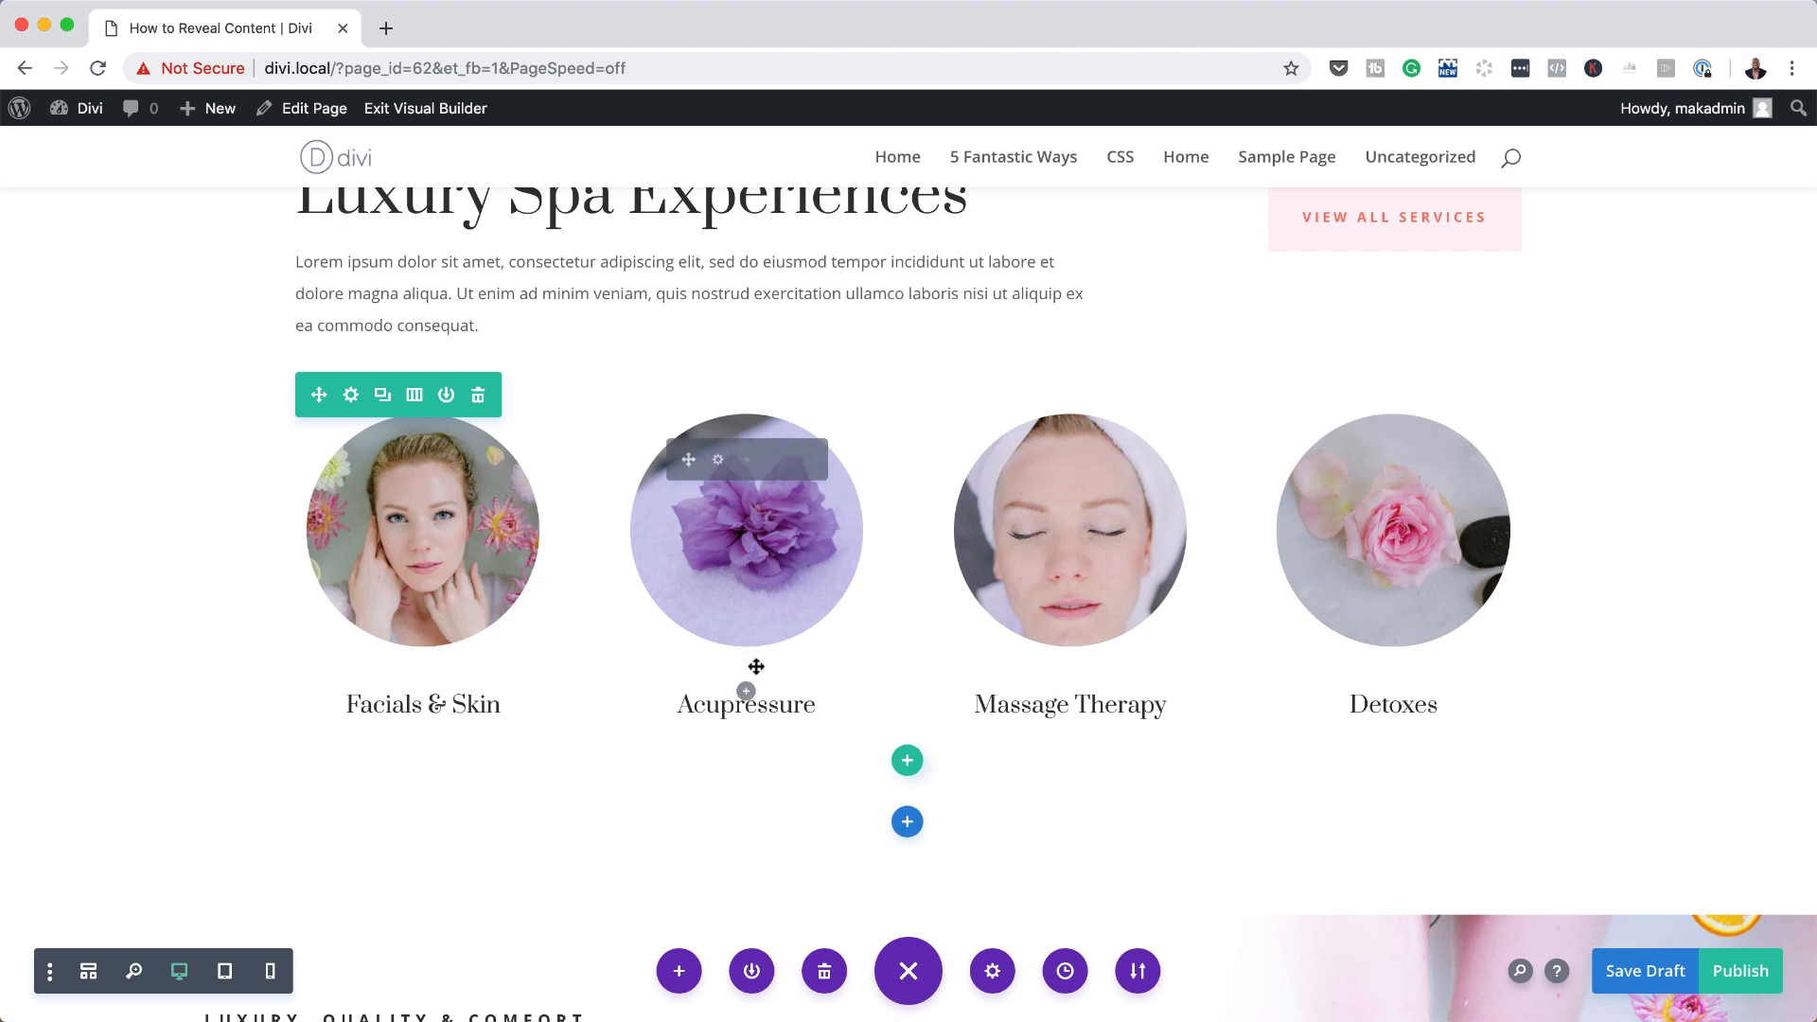
mouse_move(396, 470)
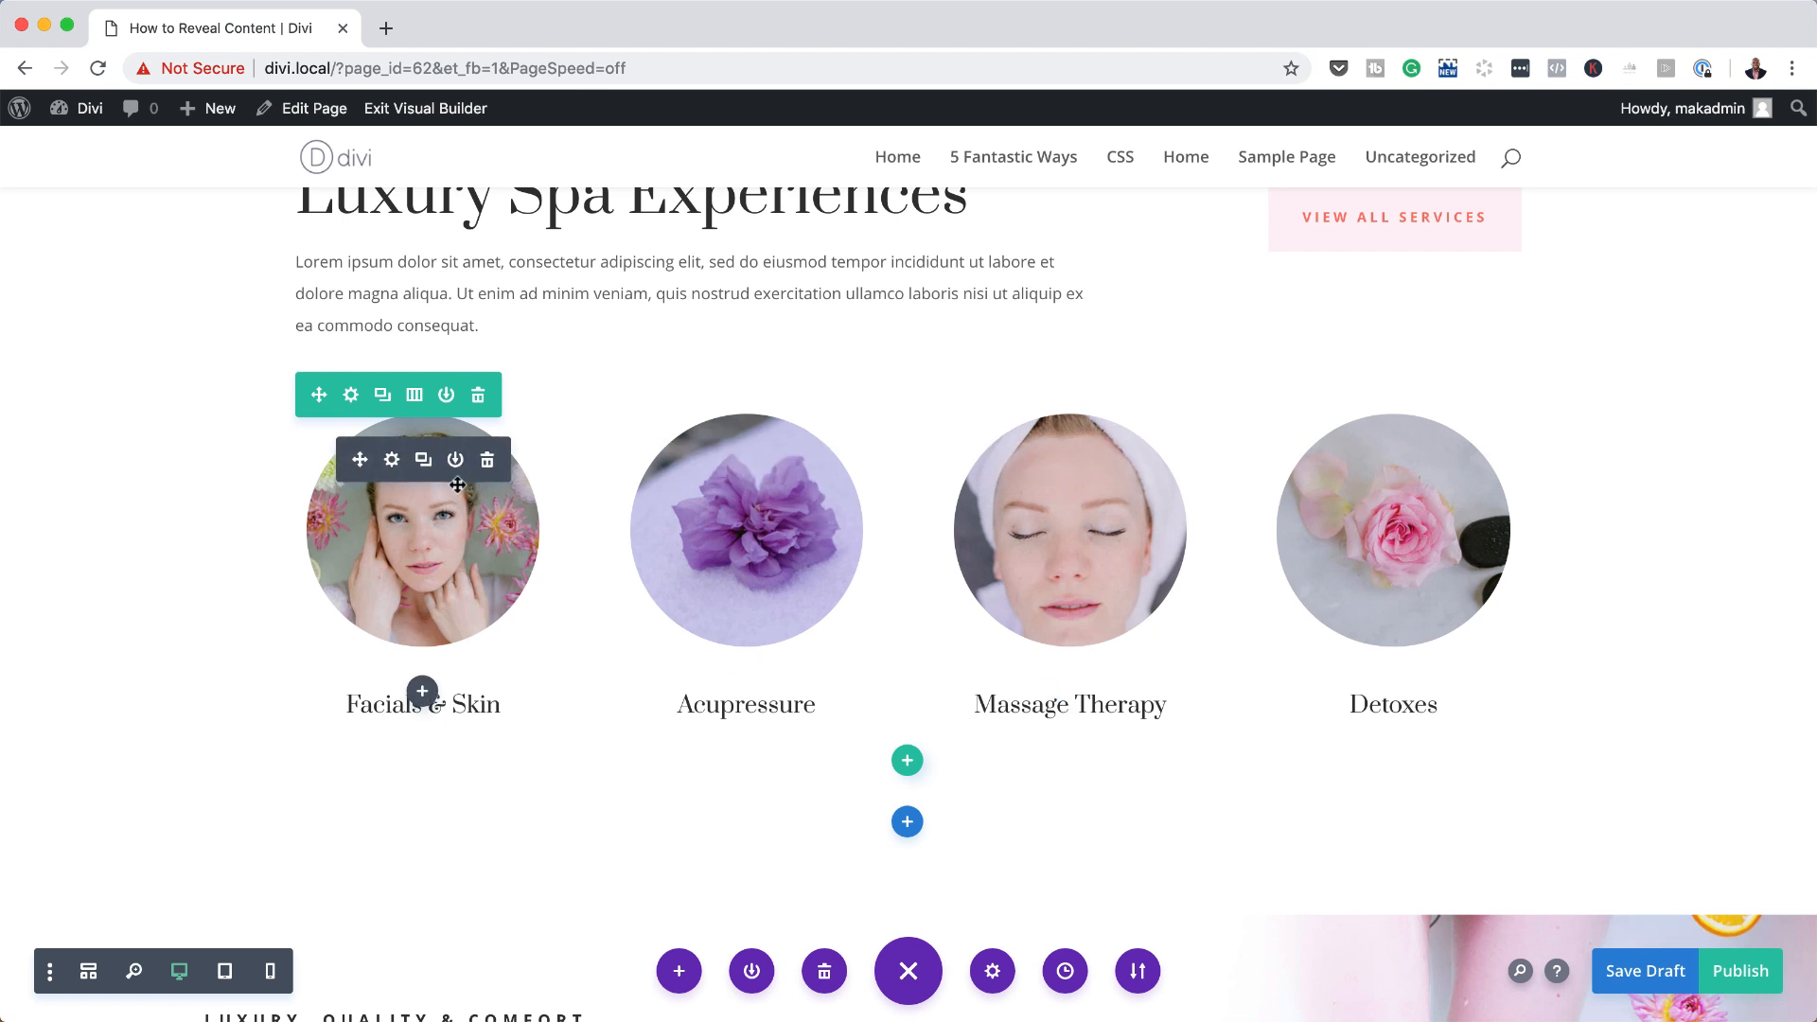
click(423, 691)
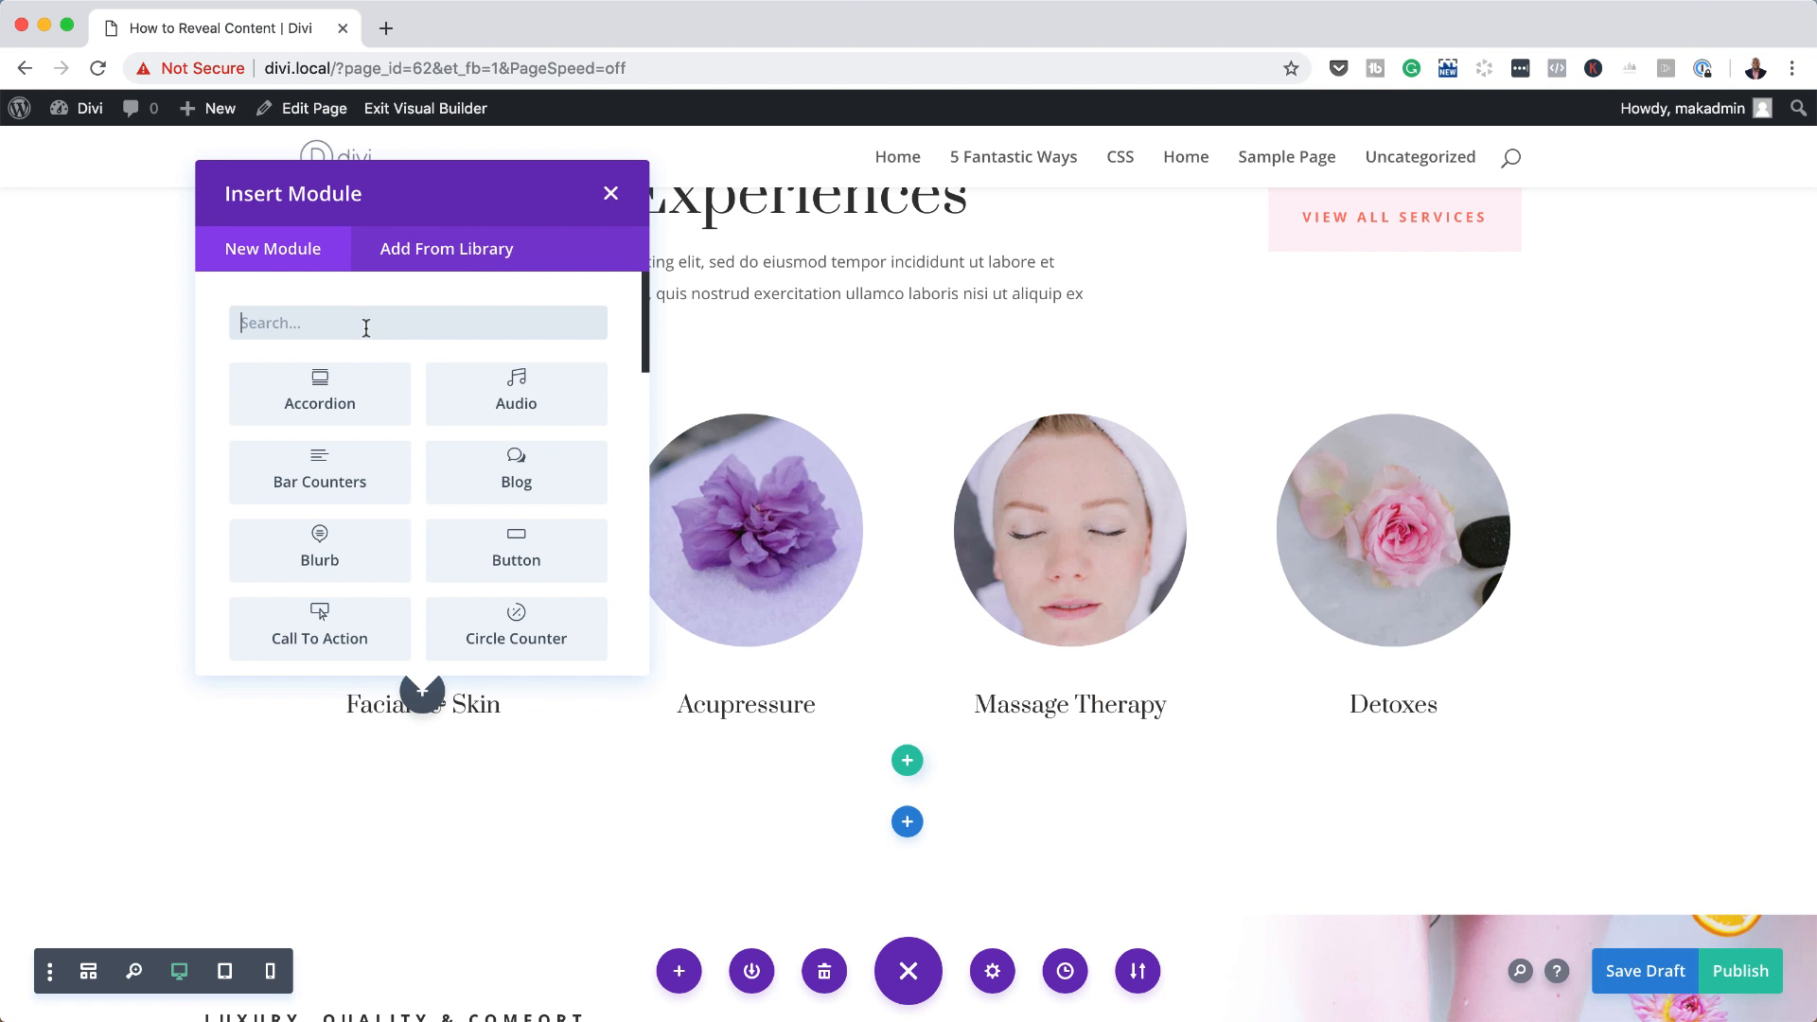
text(div)
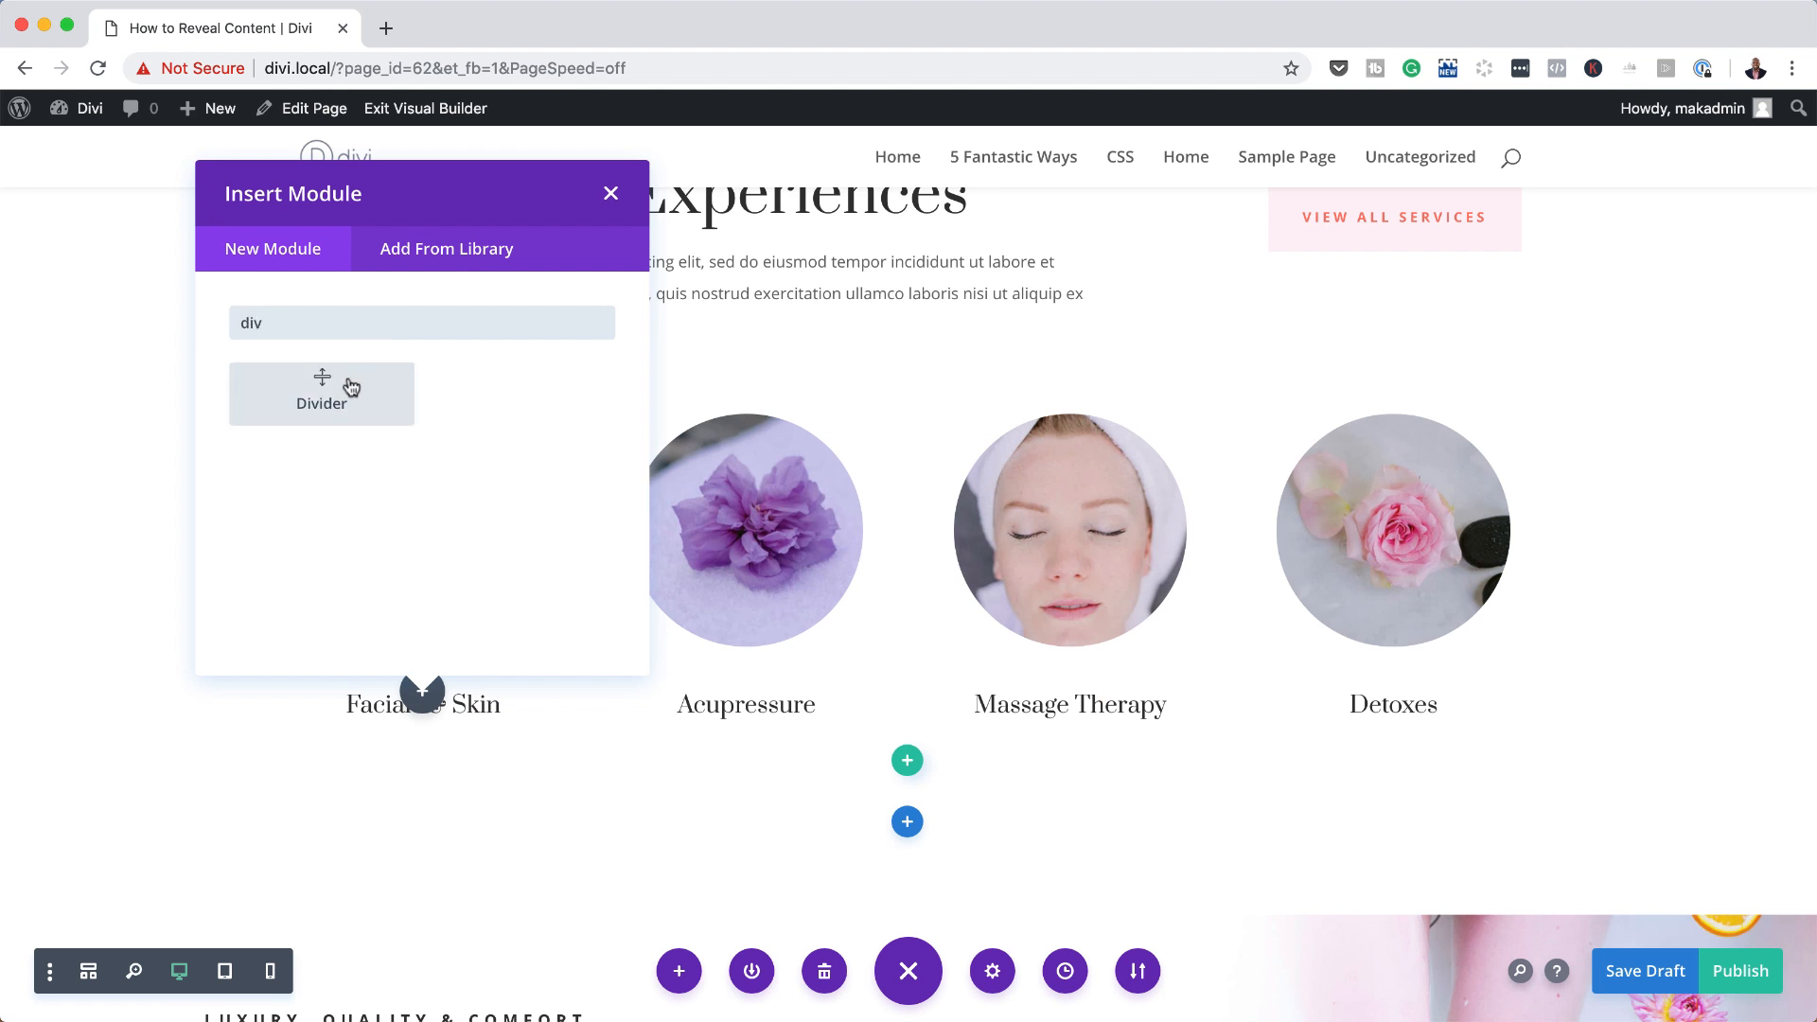
click(322, 394)
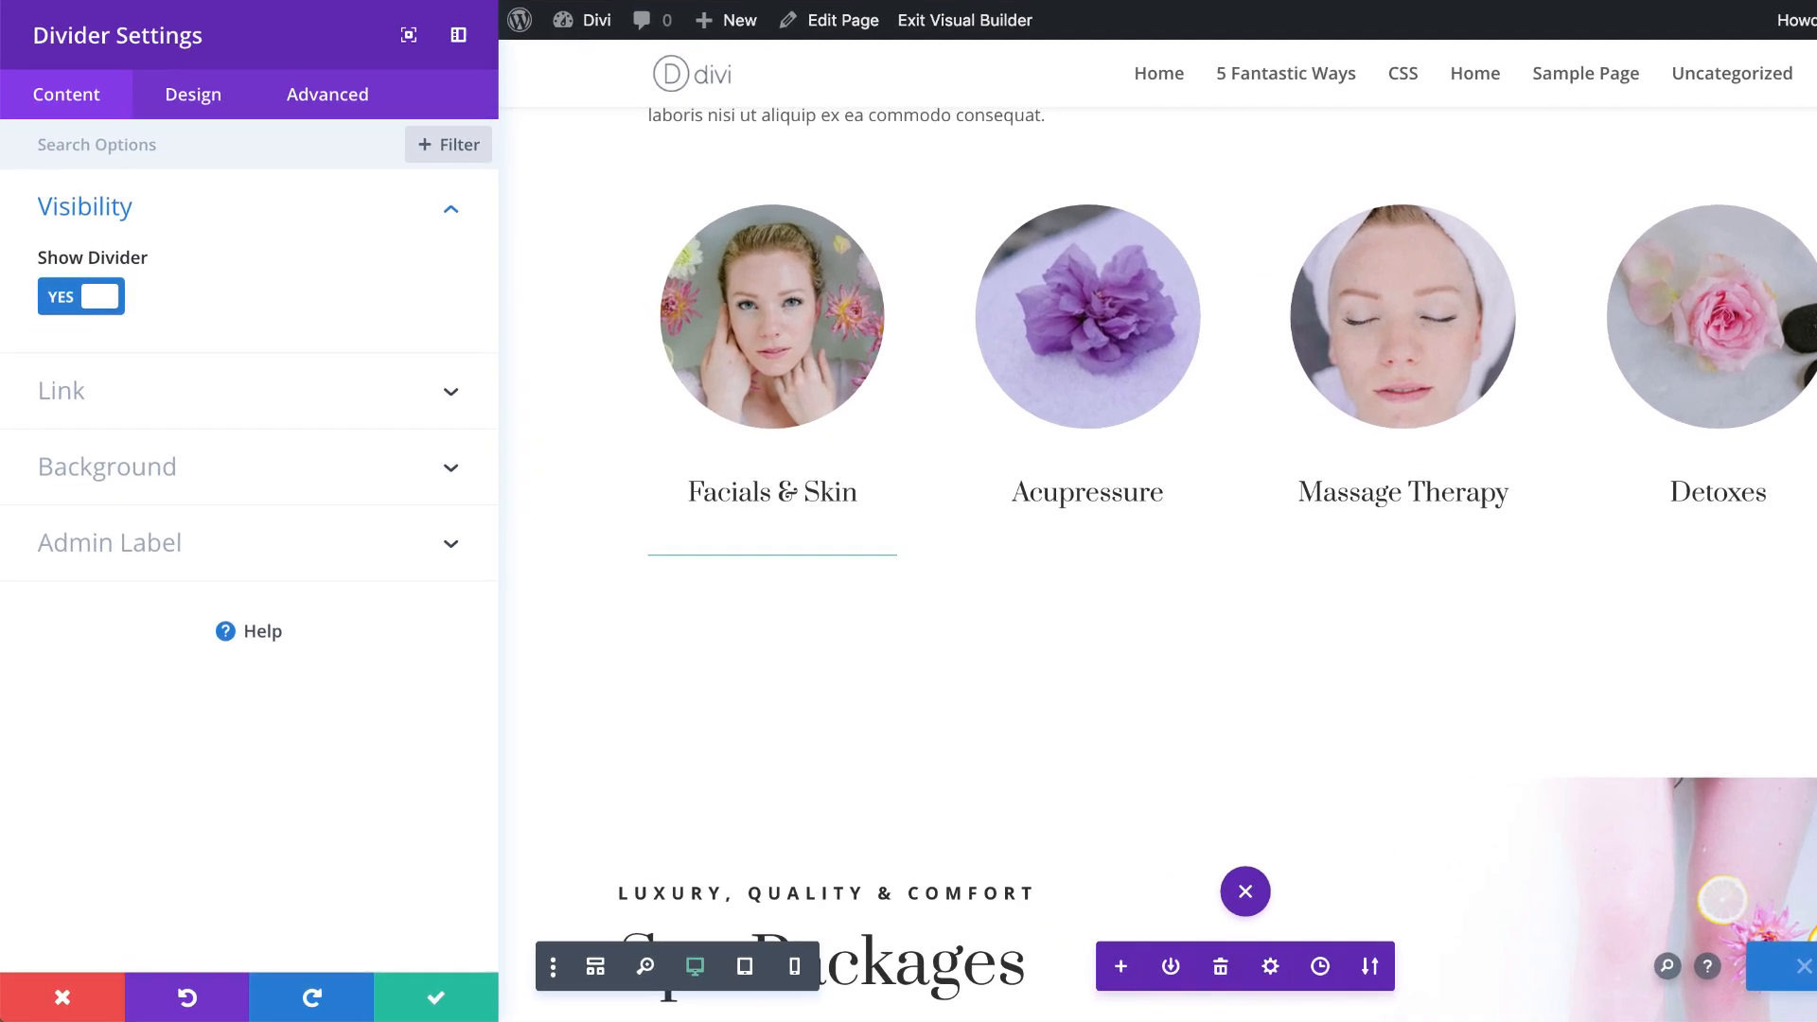
Step: Set both the divider's background colour and its line colour to white (#ffffff)
click(107, 467)
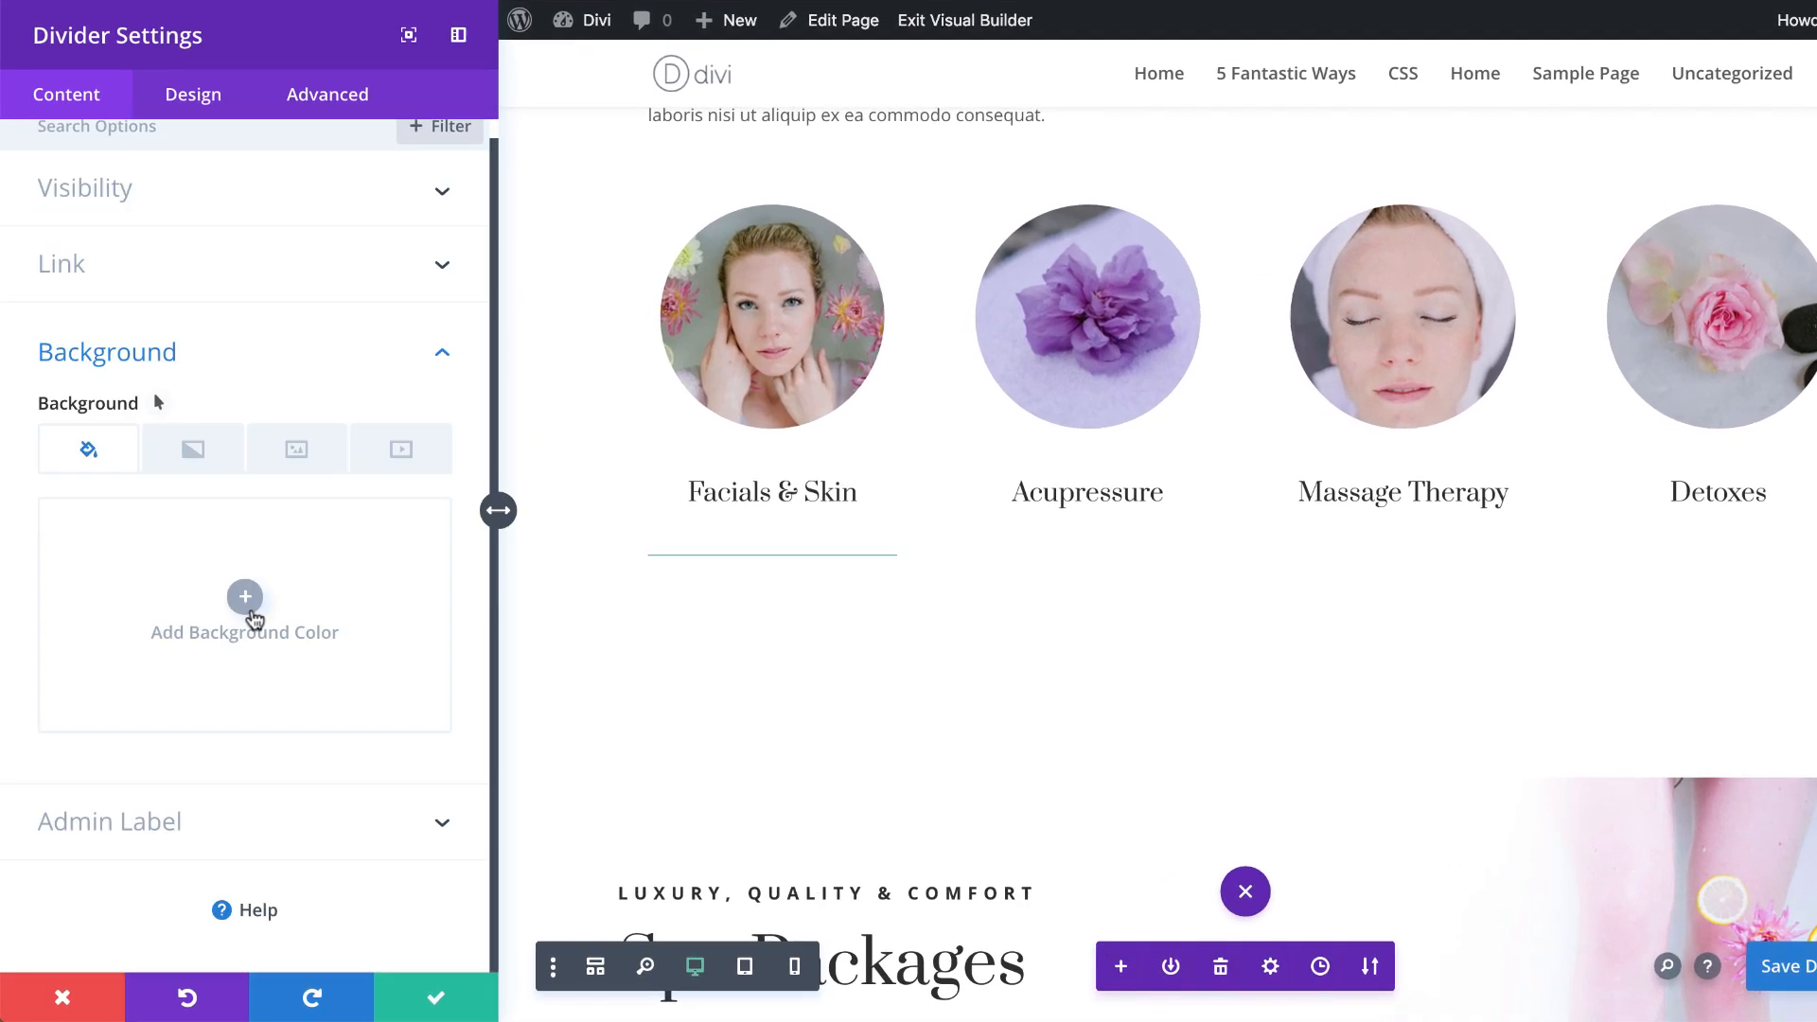
click(243, 600)
click(123, 736)
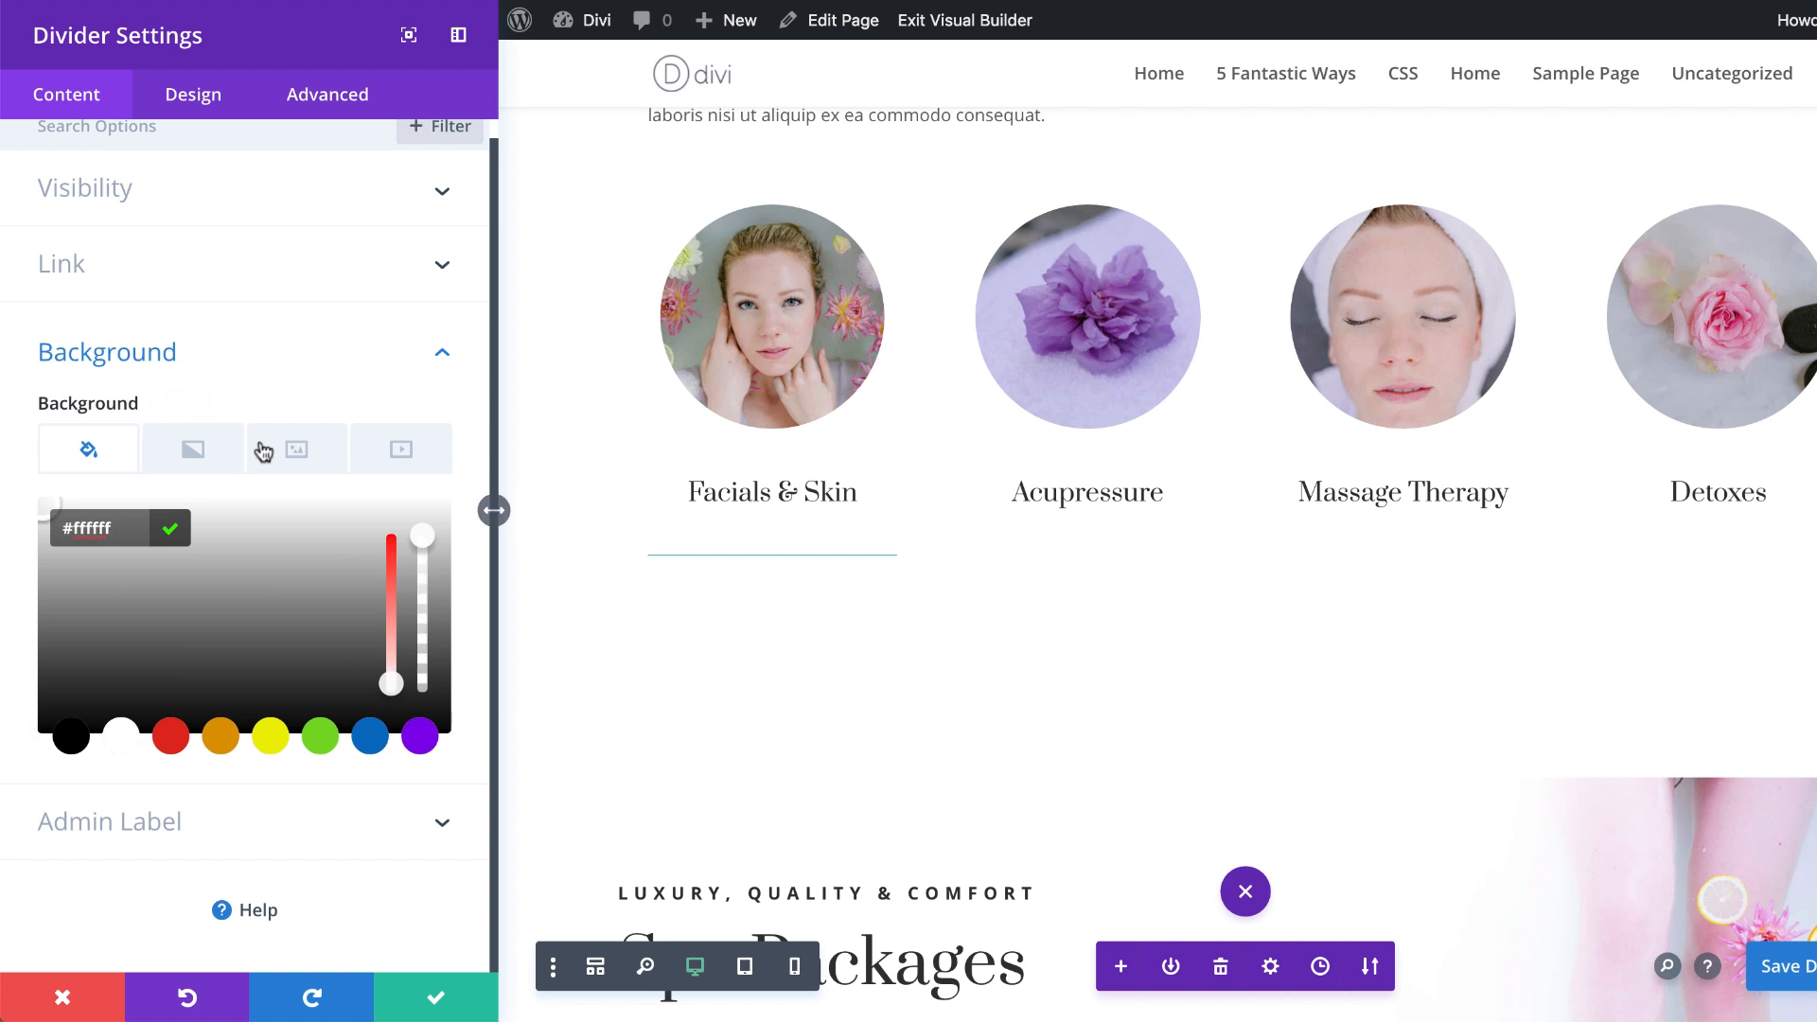
click(193, 95)
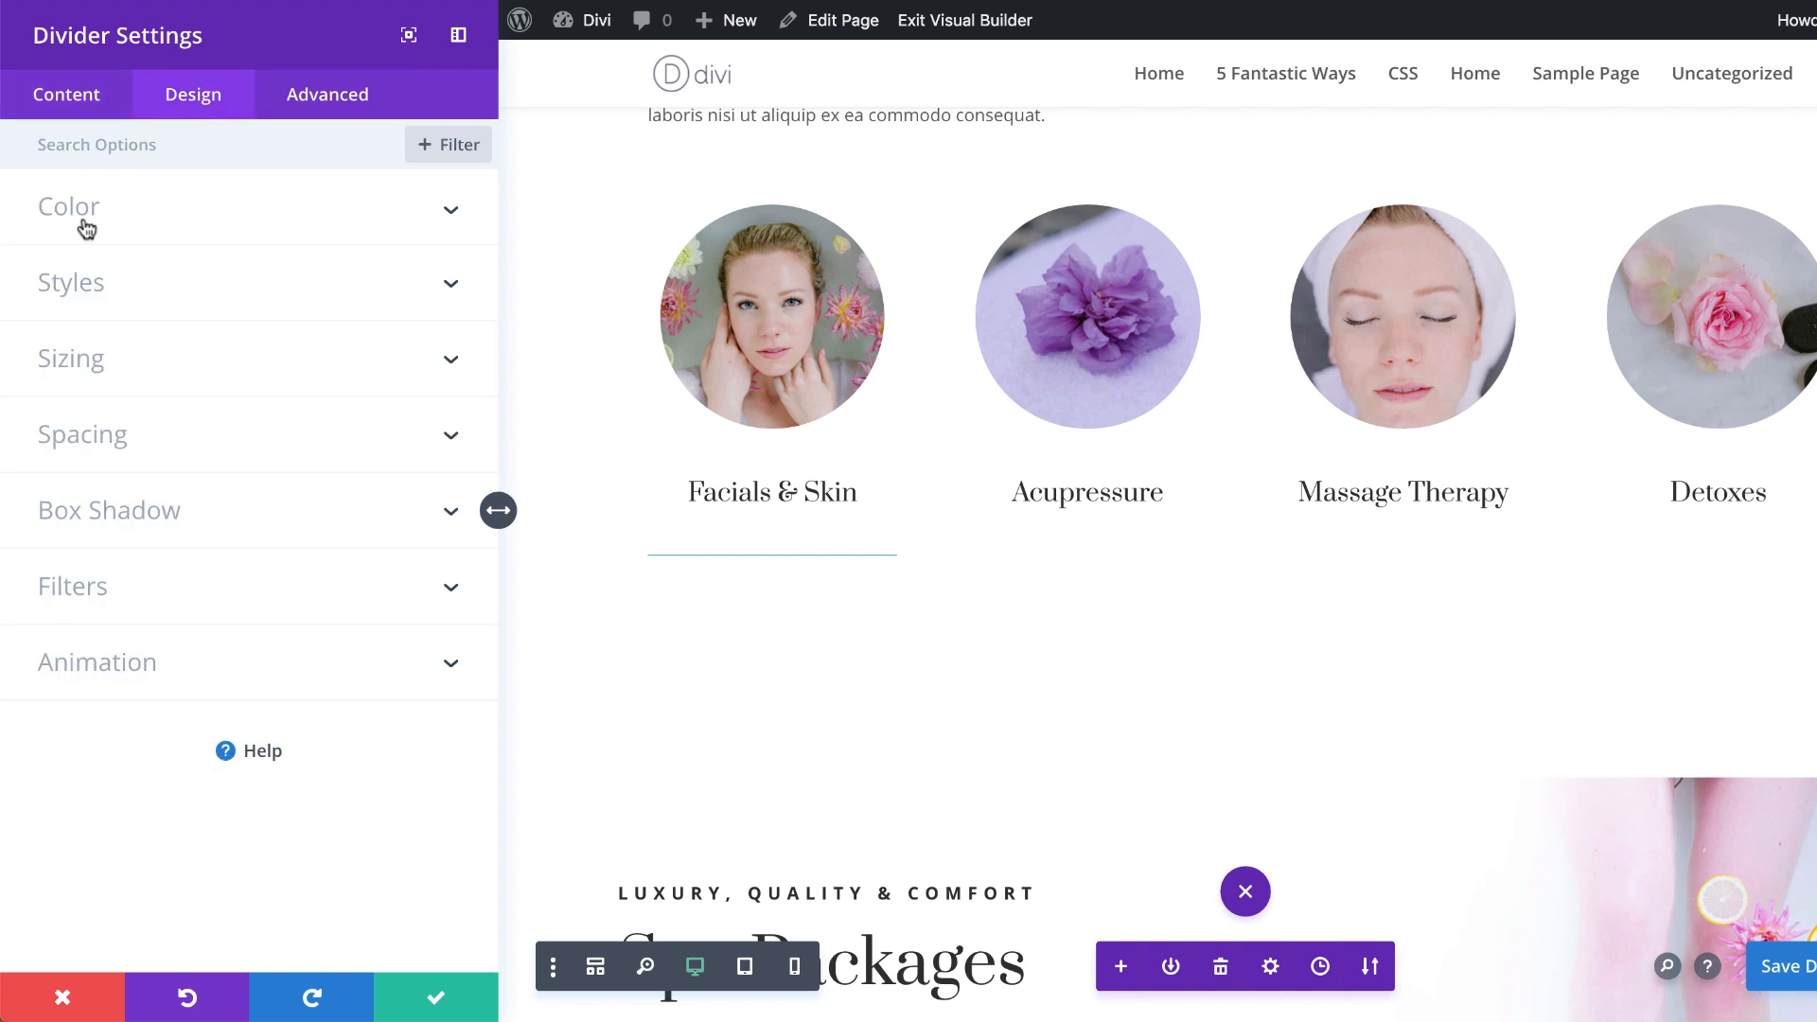
click(84, 216)
click(164, 320)
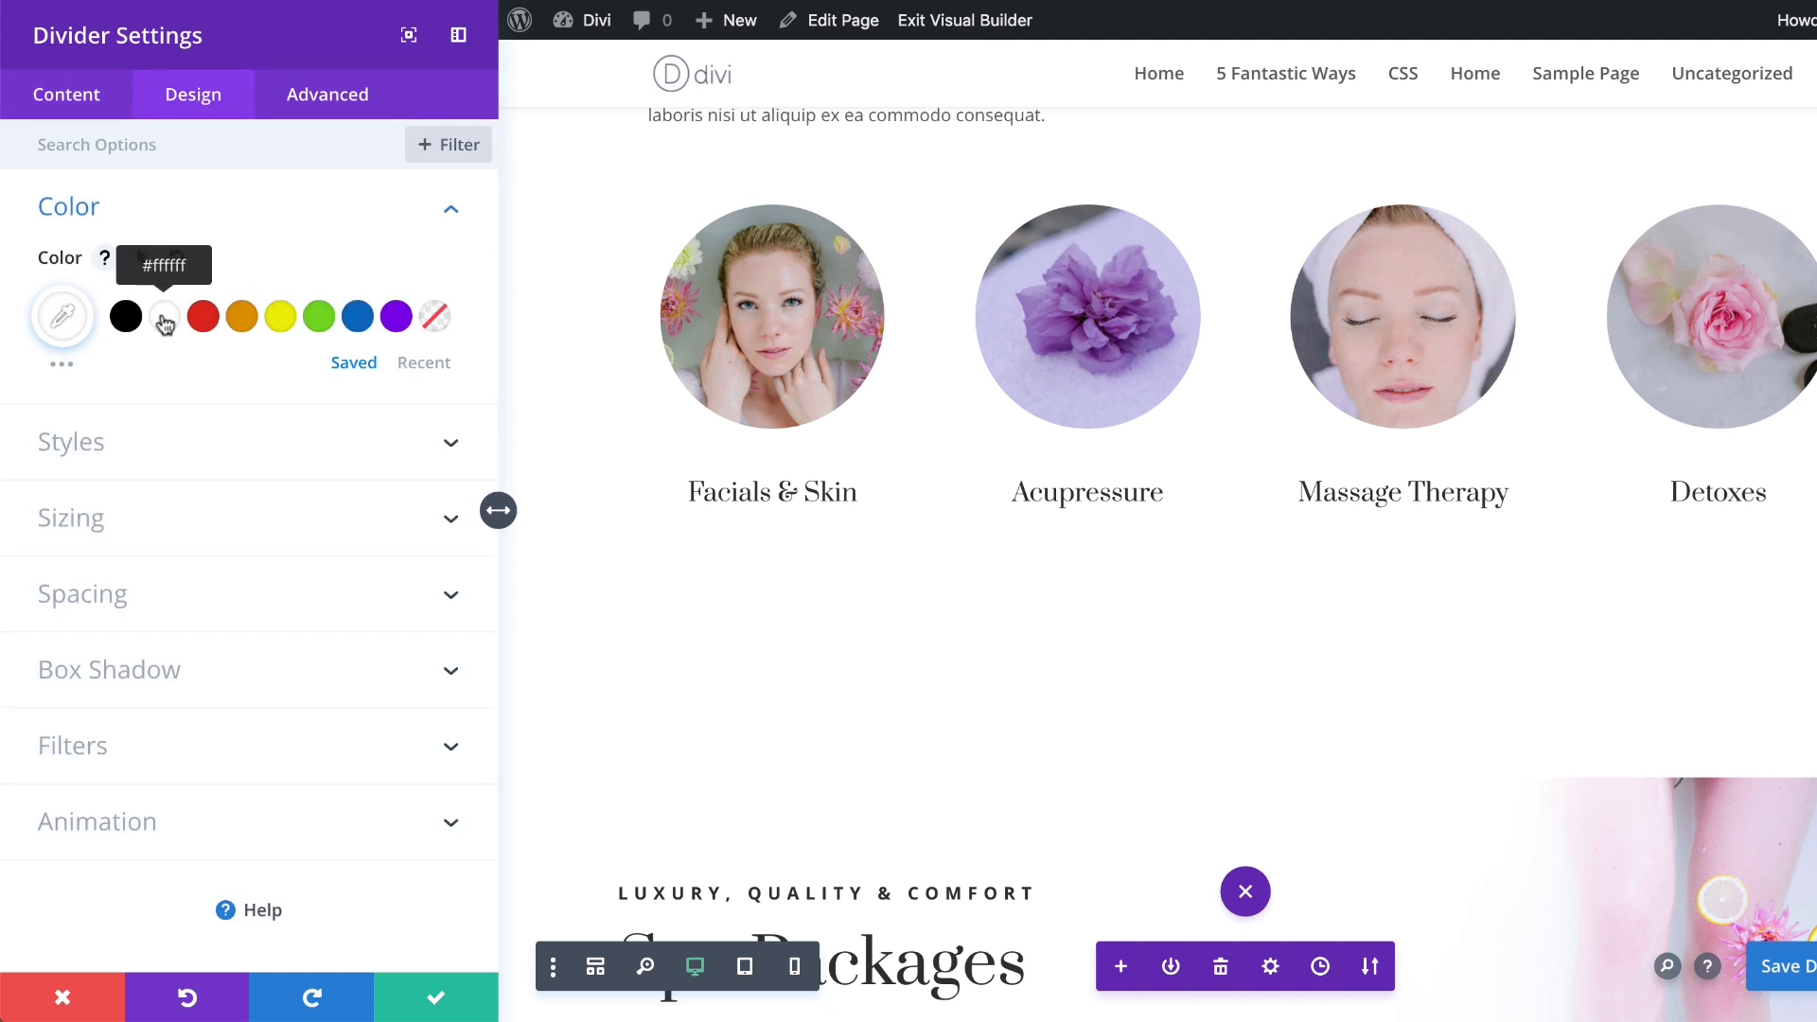
Step: Set the divider's weight to 100px and its height to 100px
click(156, 527)
click(372, 295)
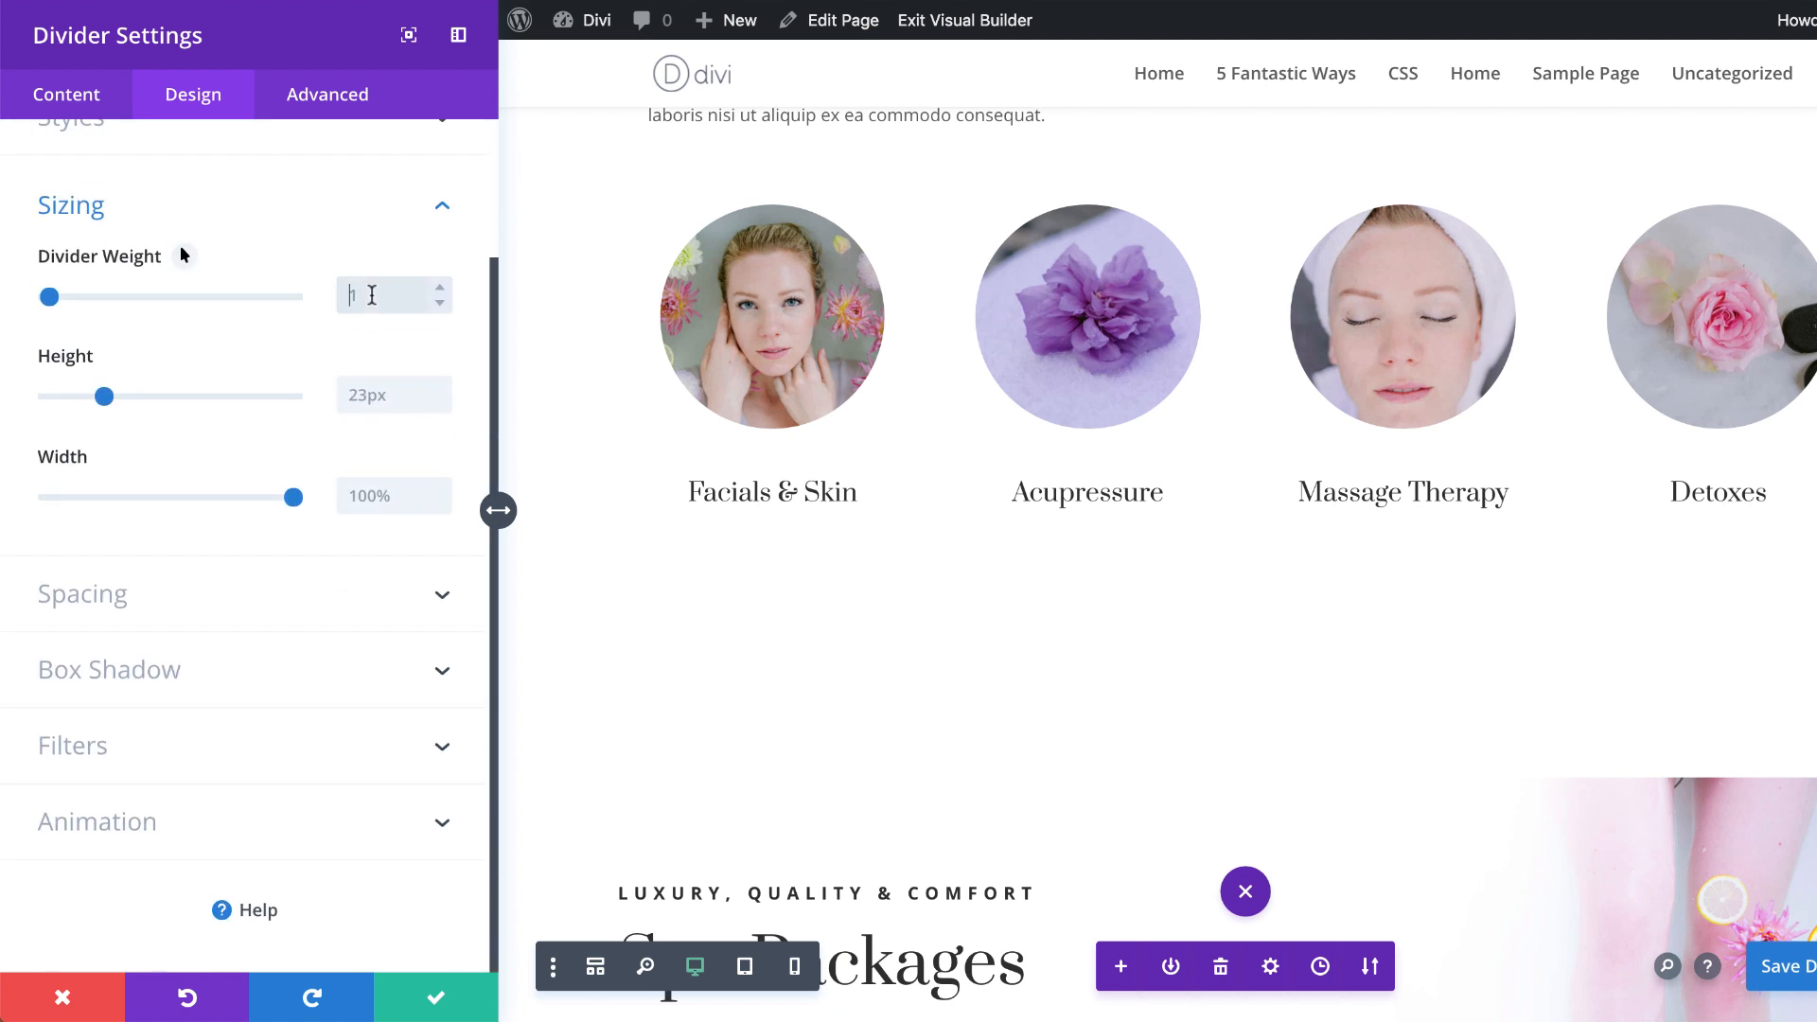
text(100)
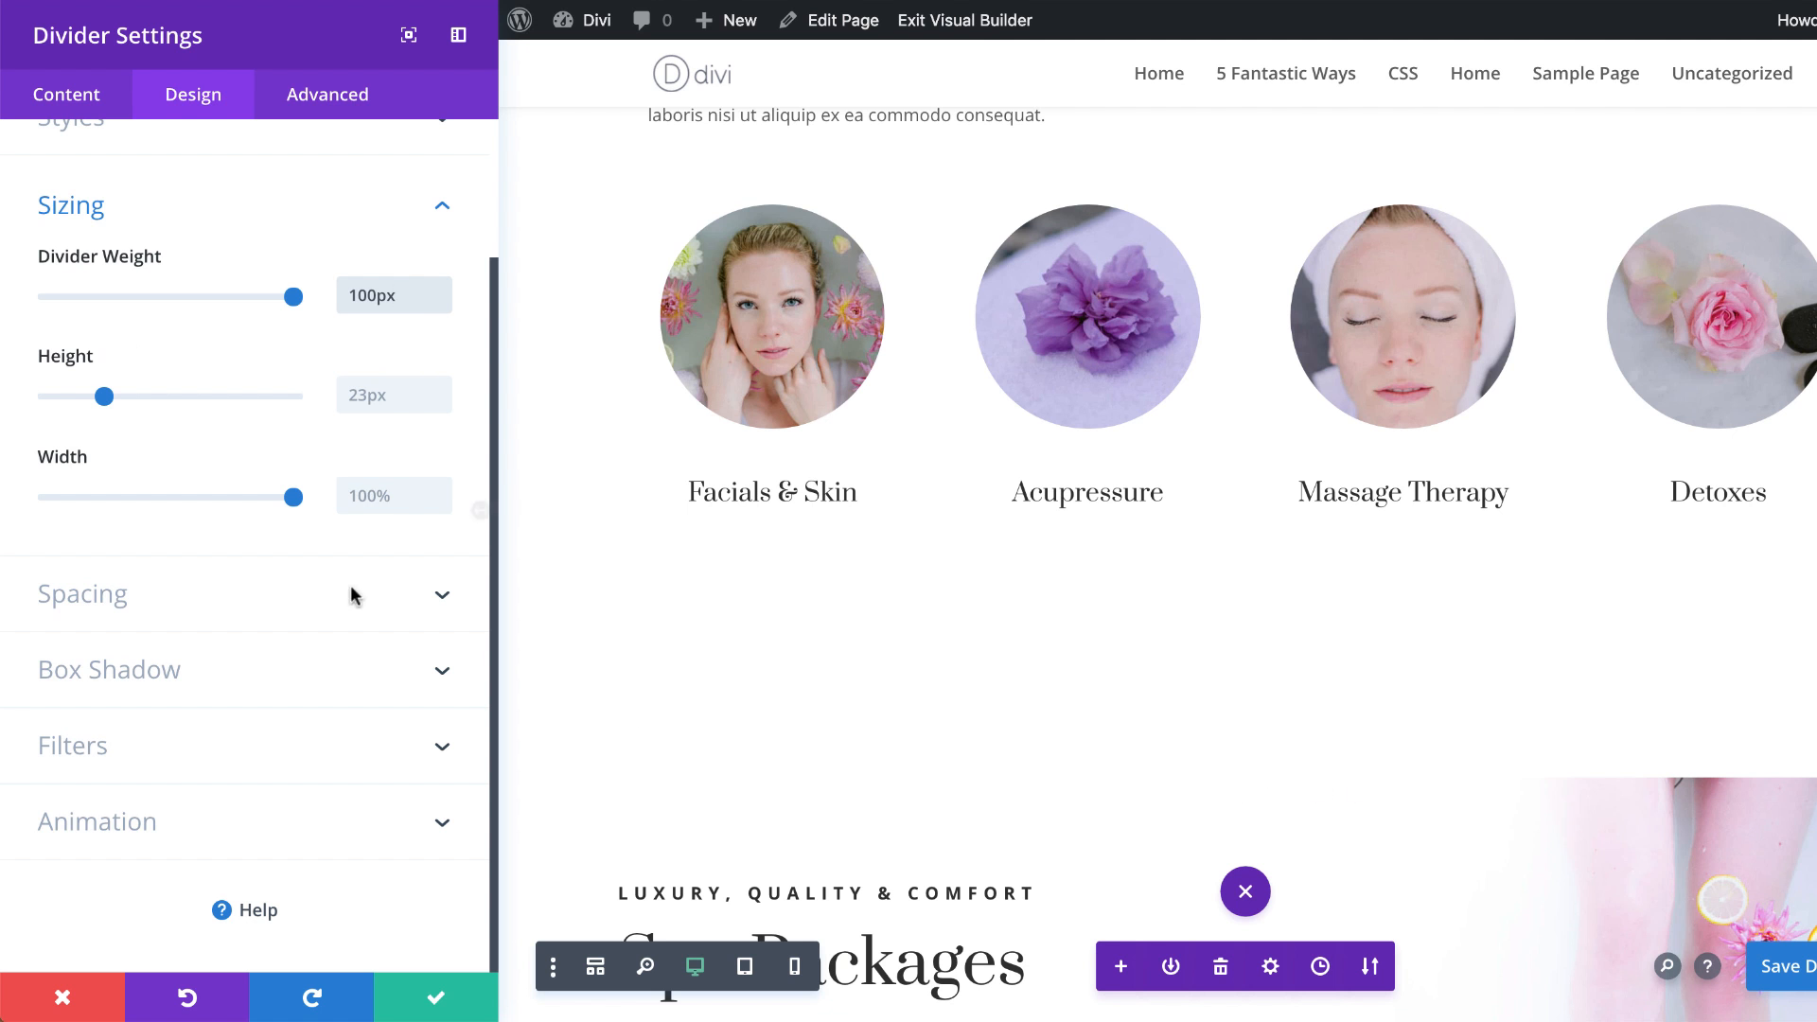
click(388, 396)
text(100)
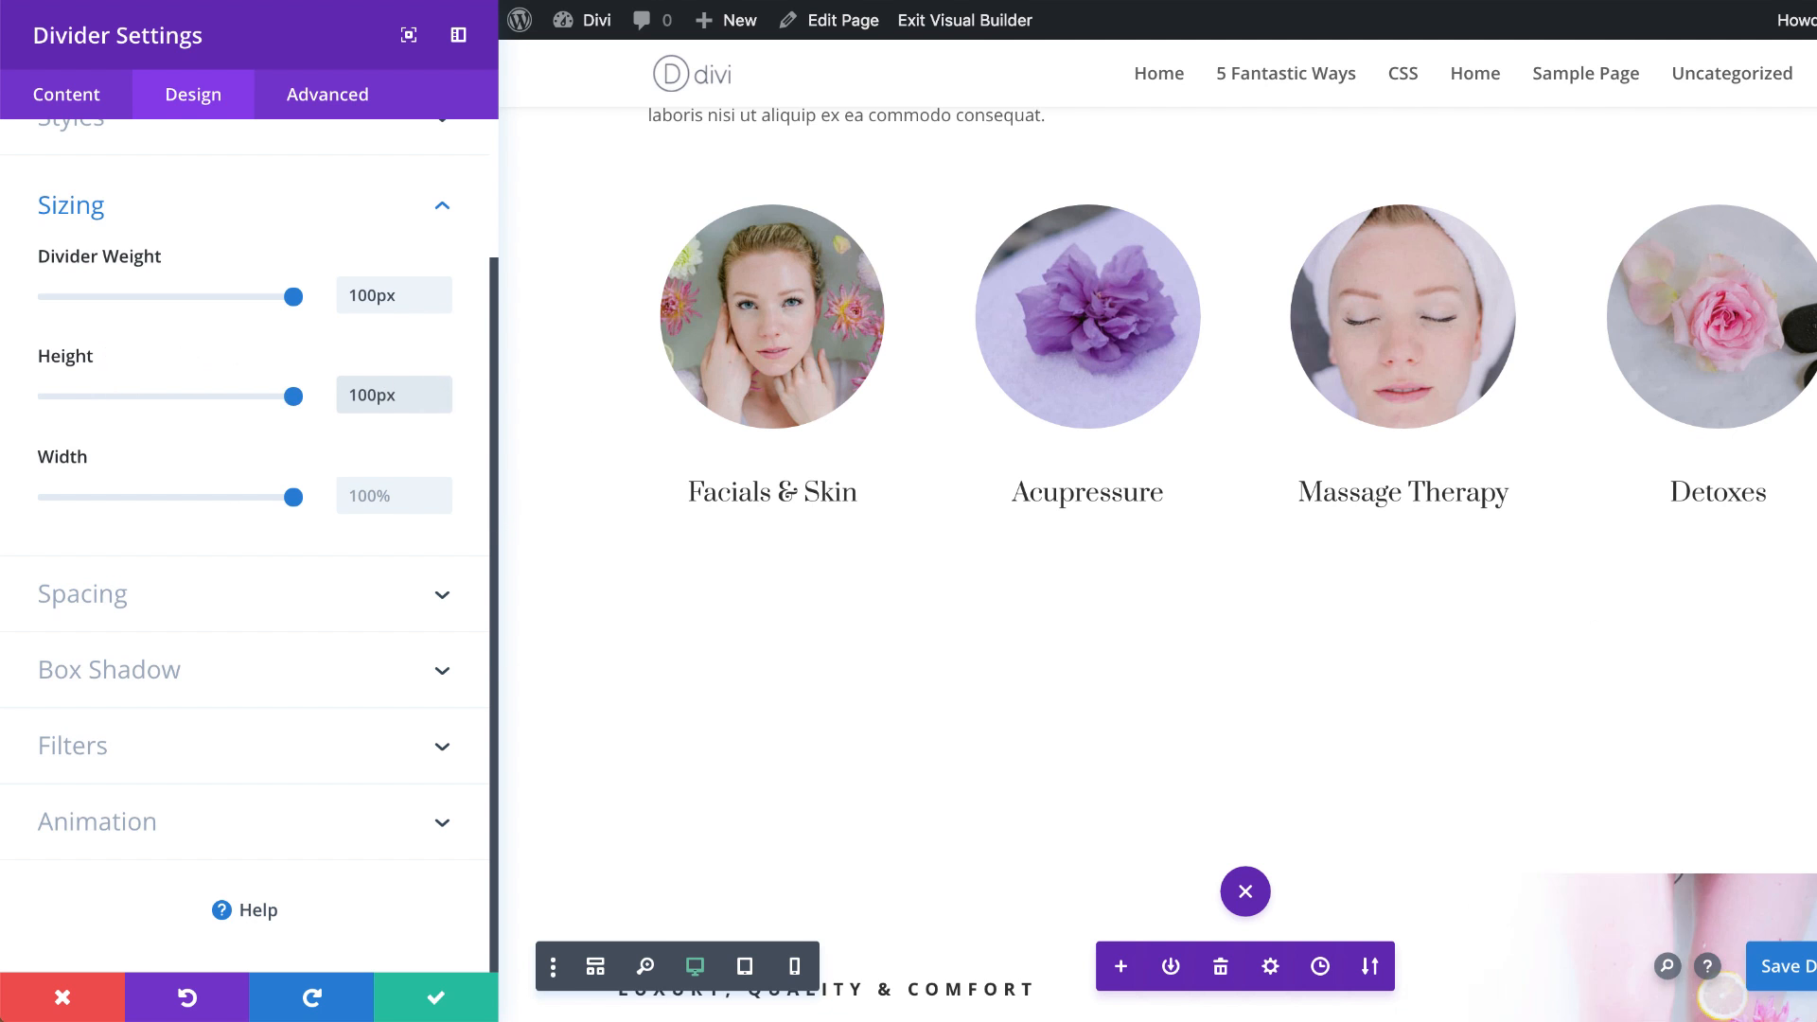
Step: Give the divider a bottom custom margin of 0px and save its settings
click(167, 602)
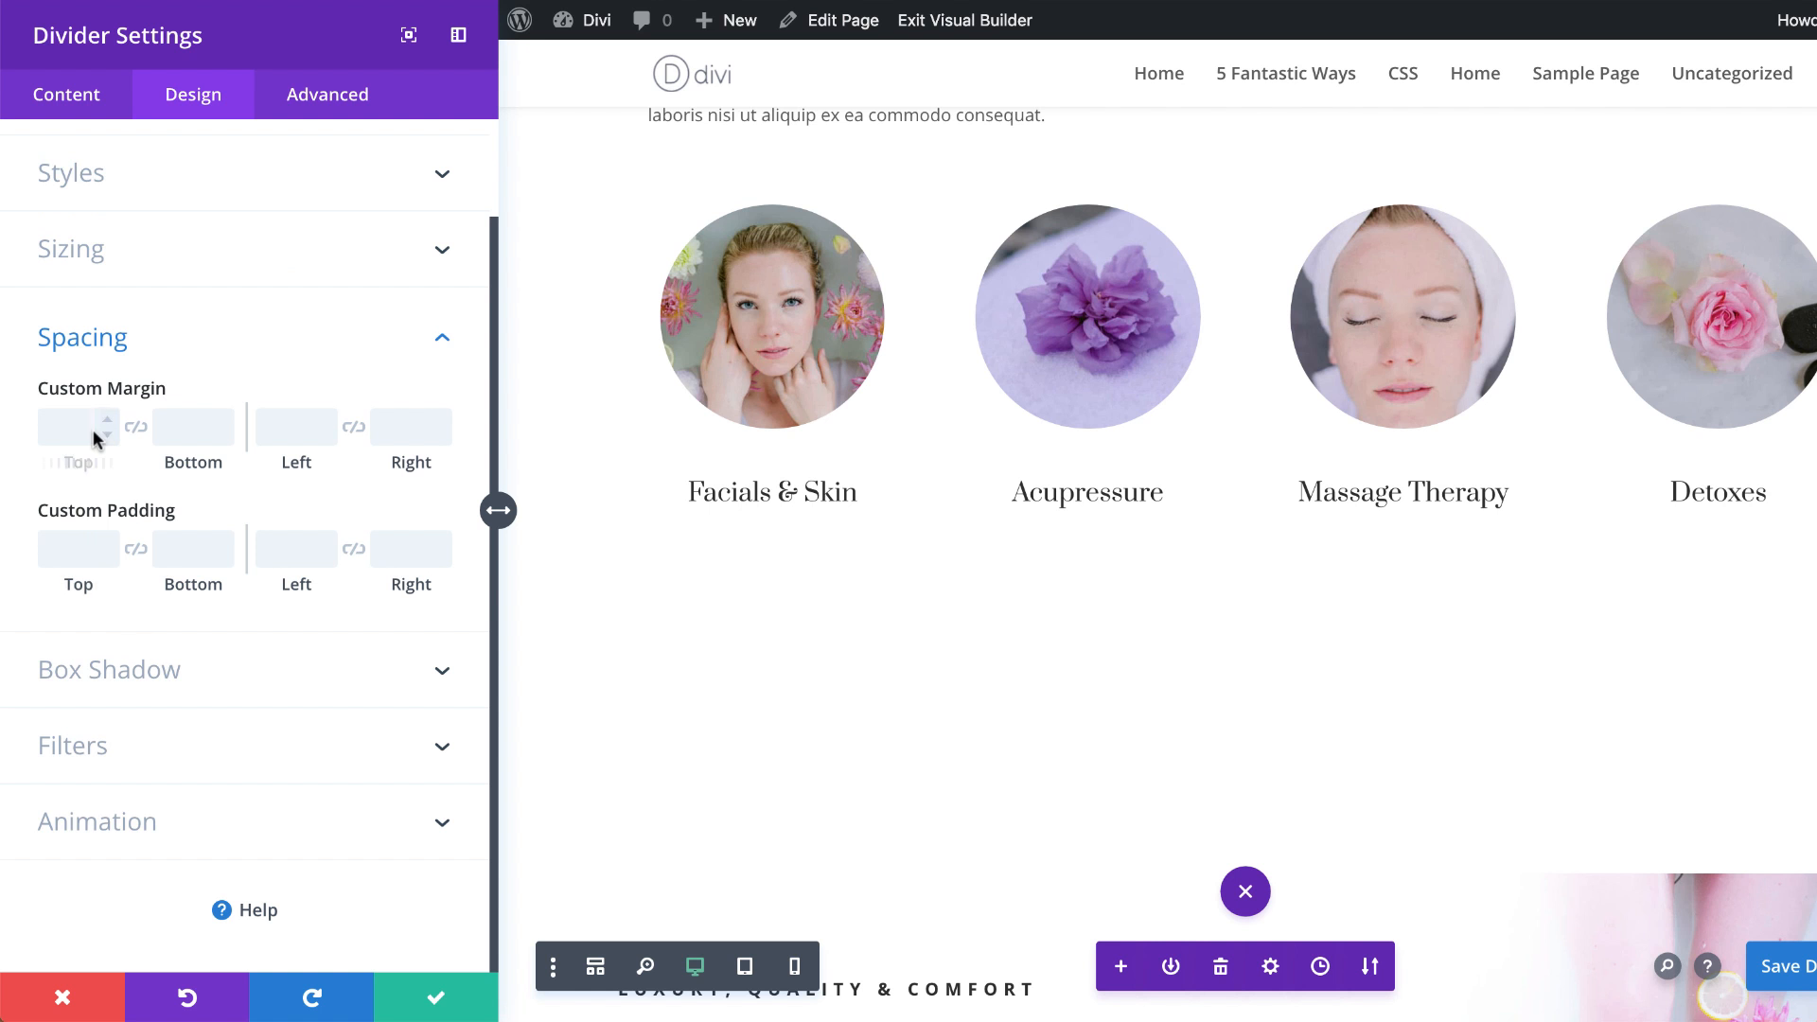
click(179, 426)
text(0px)
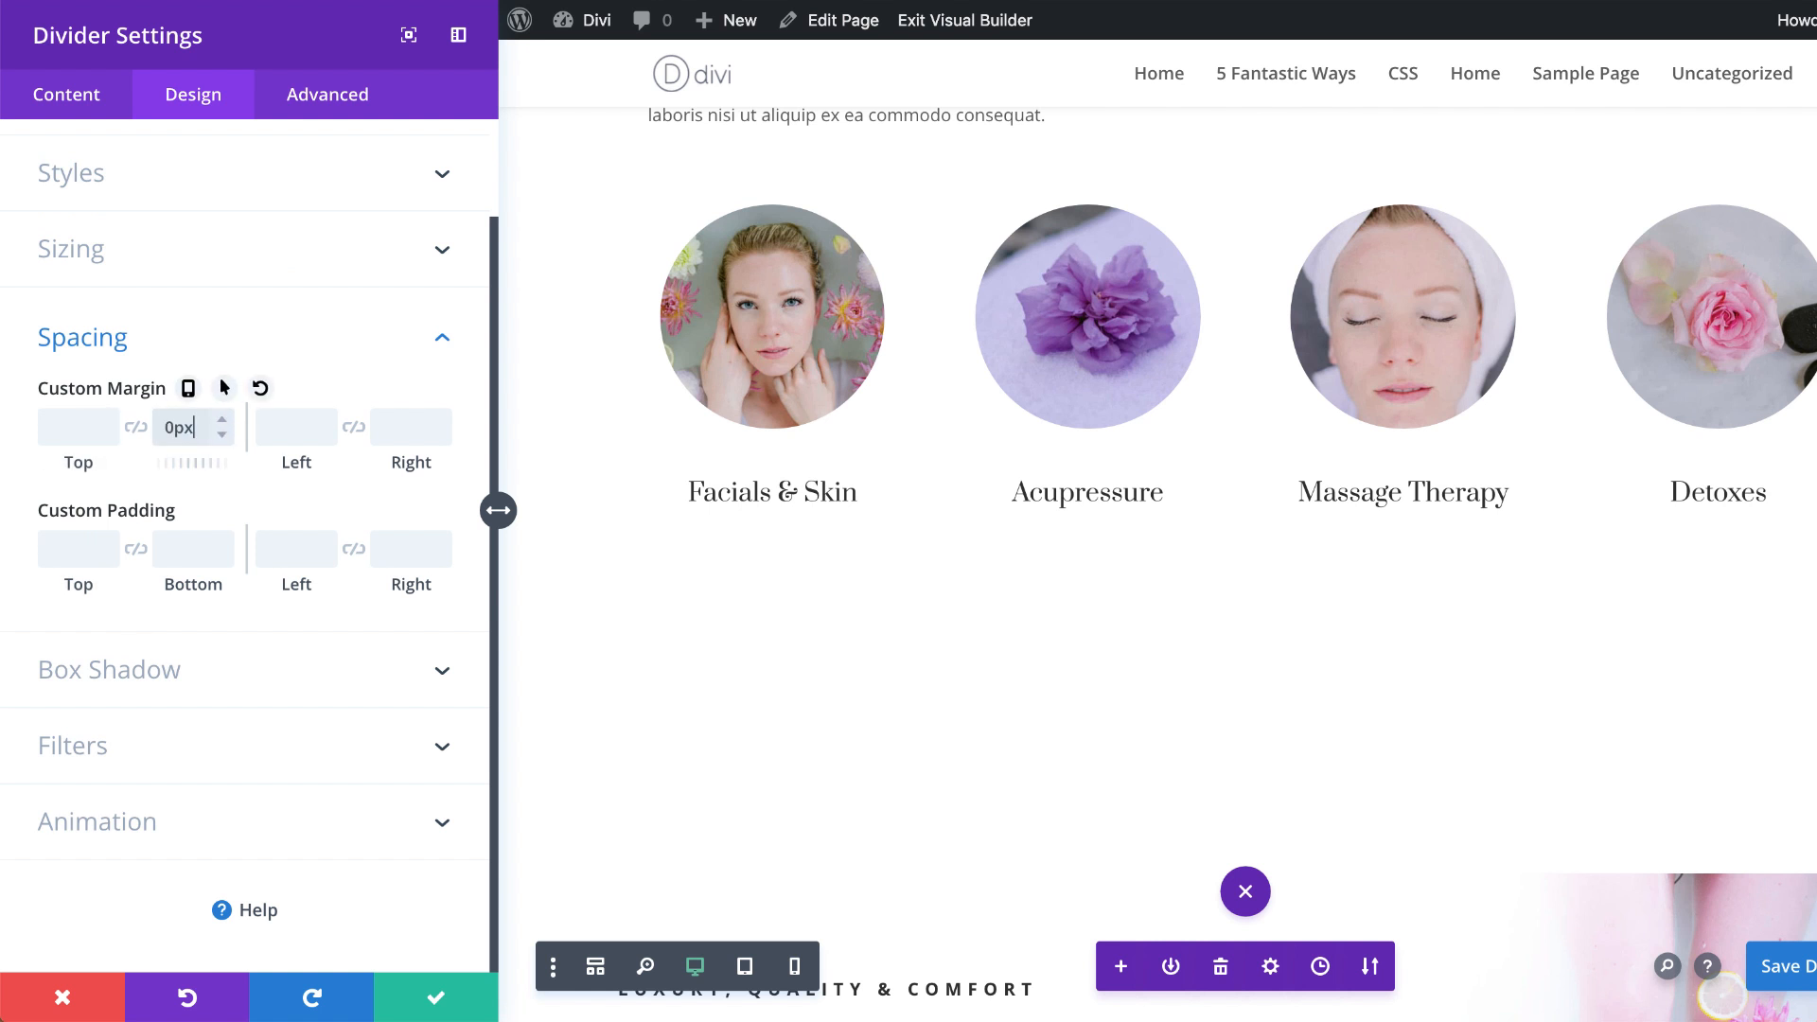
click(453, 977)
click(431, 998)
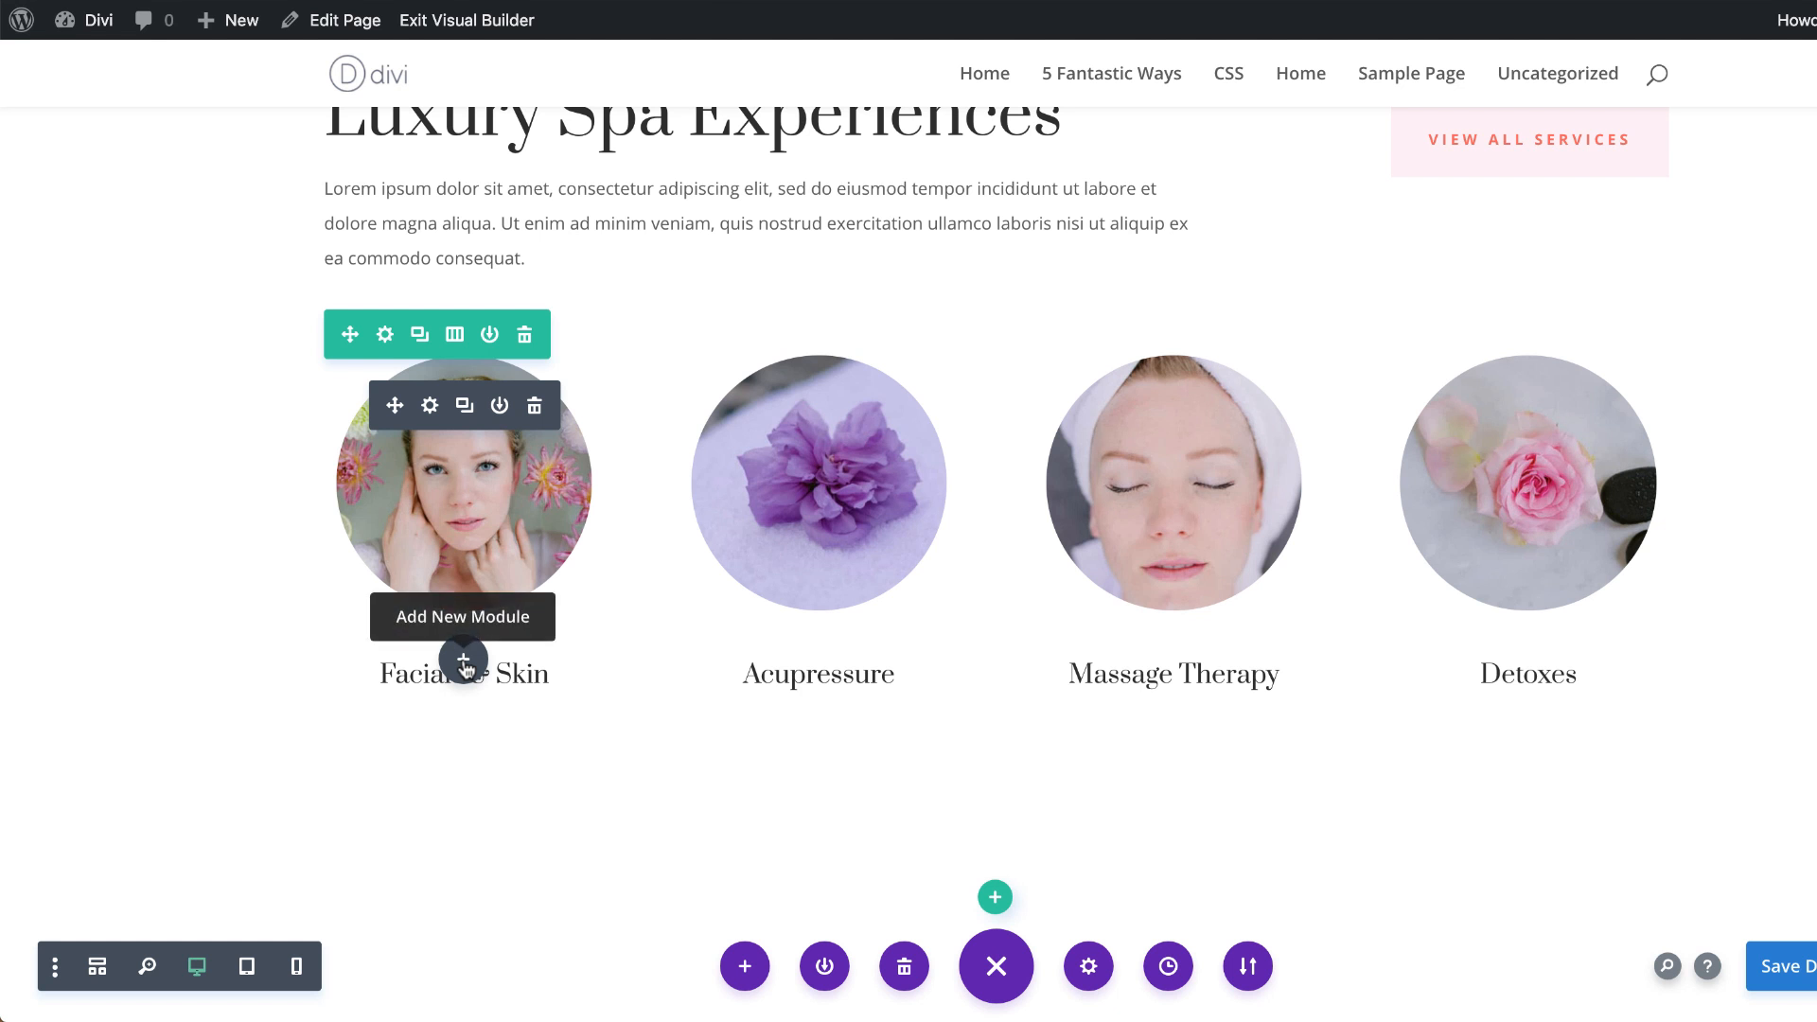
Step: Insert another Divider module directly beneath the Facials & Skin blurb
click(463, 661)
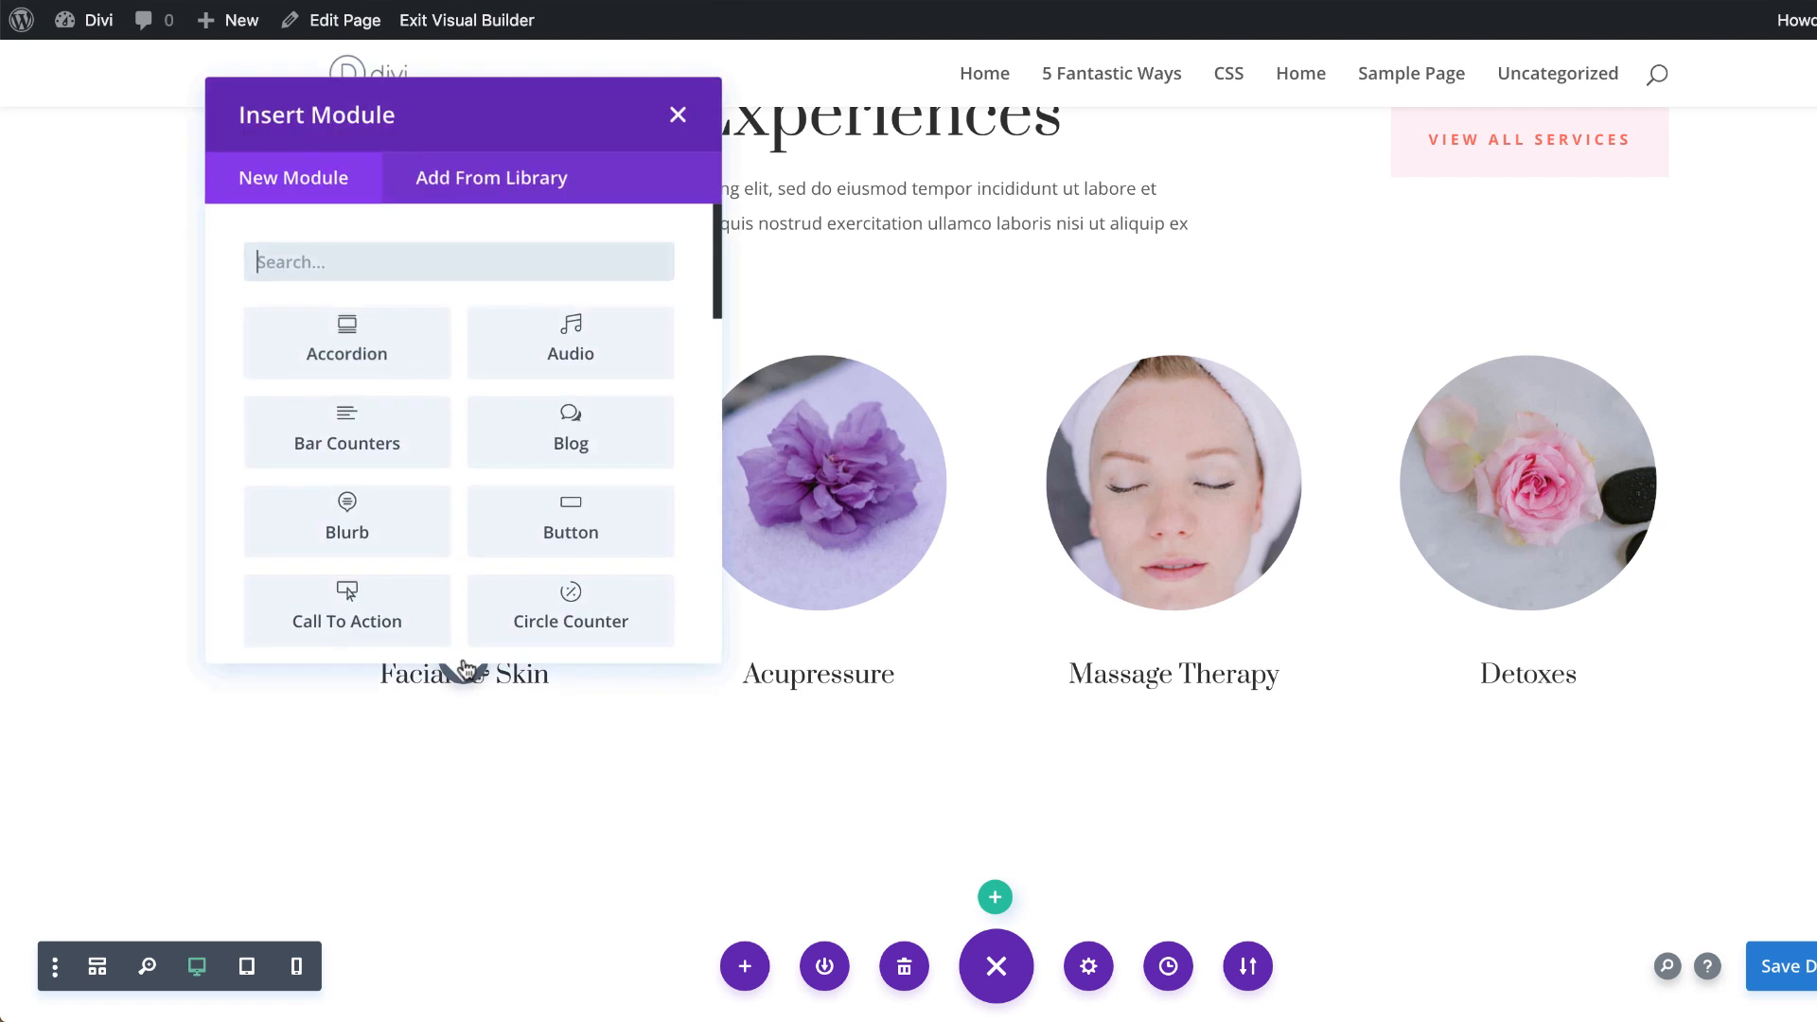
text(divi)
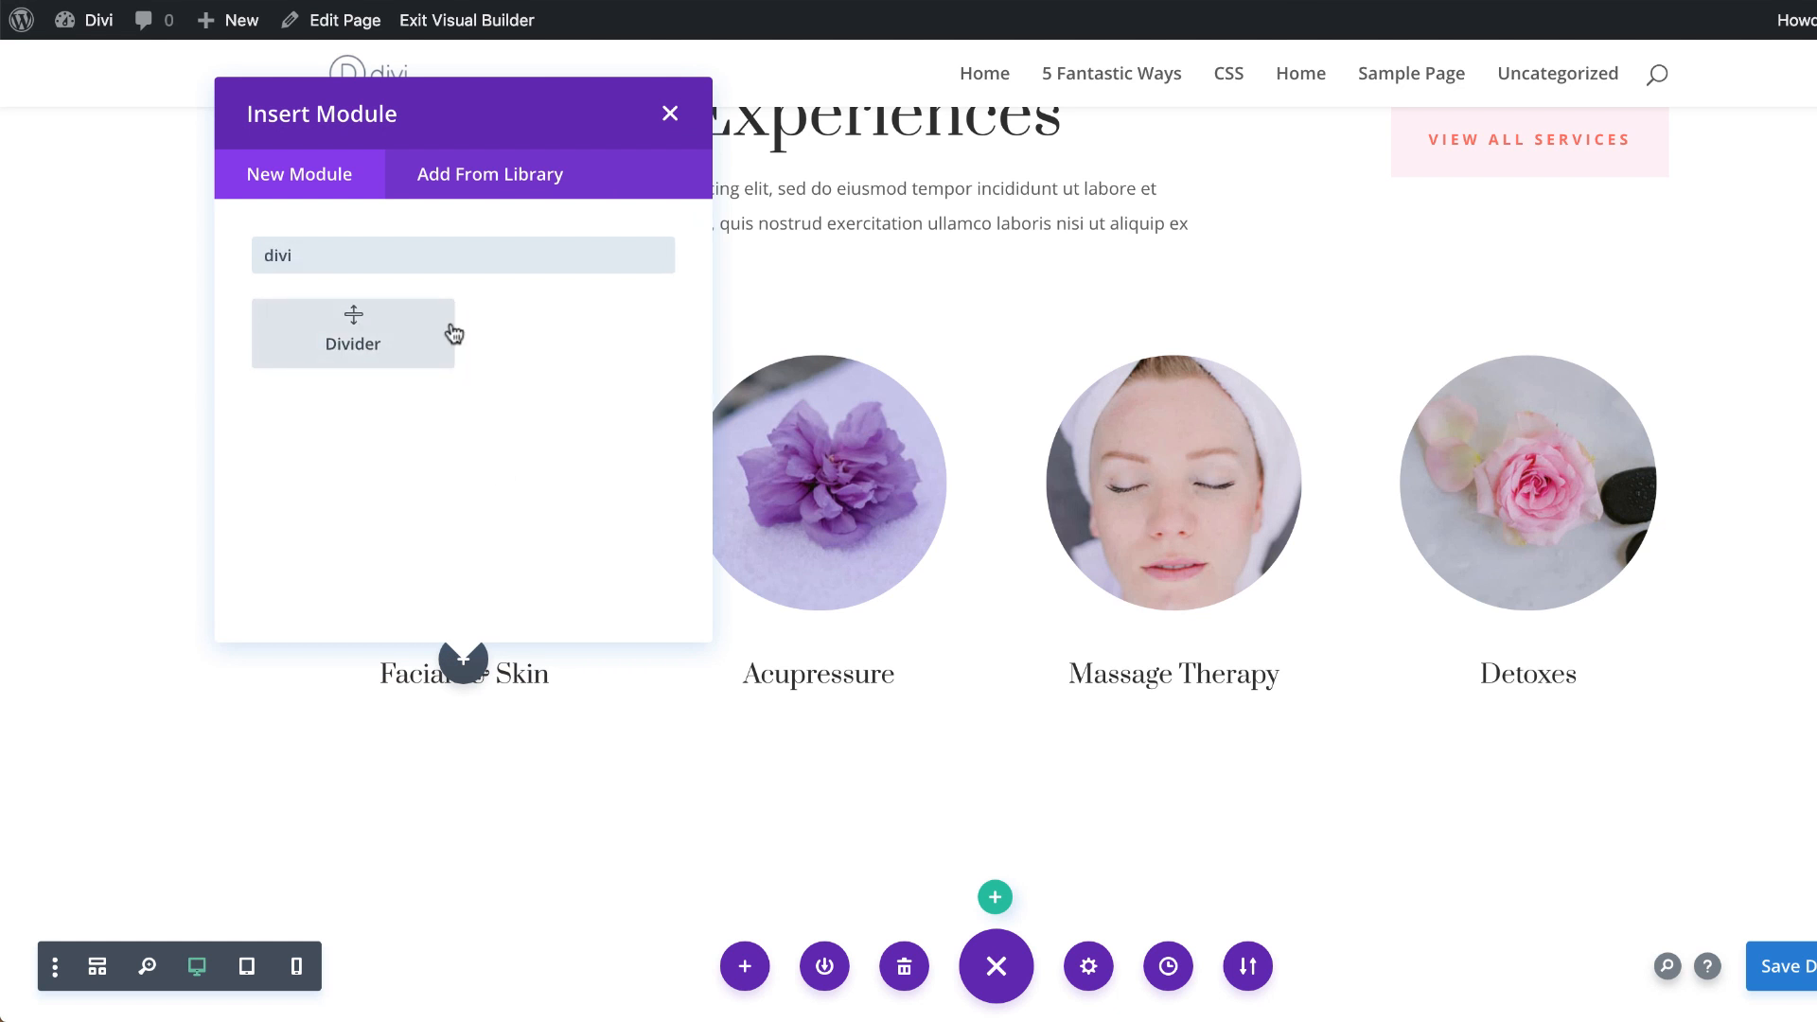
click(378, 352)
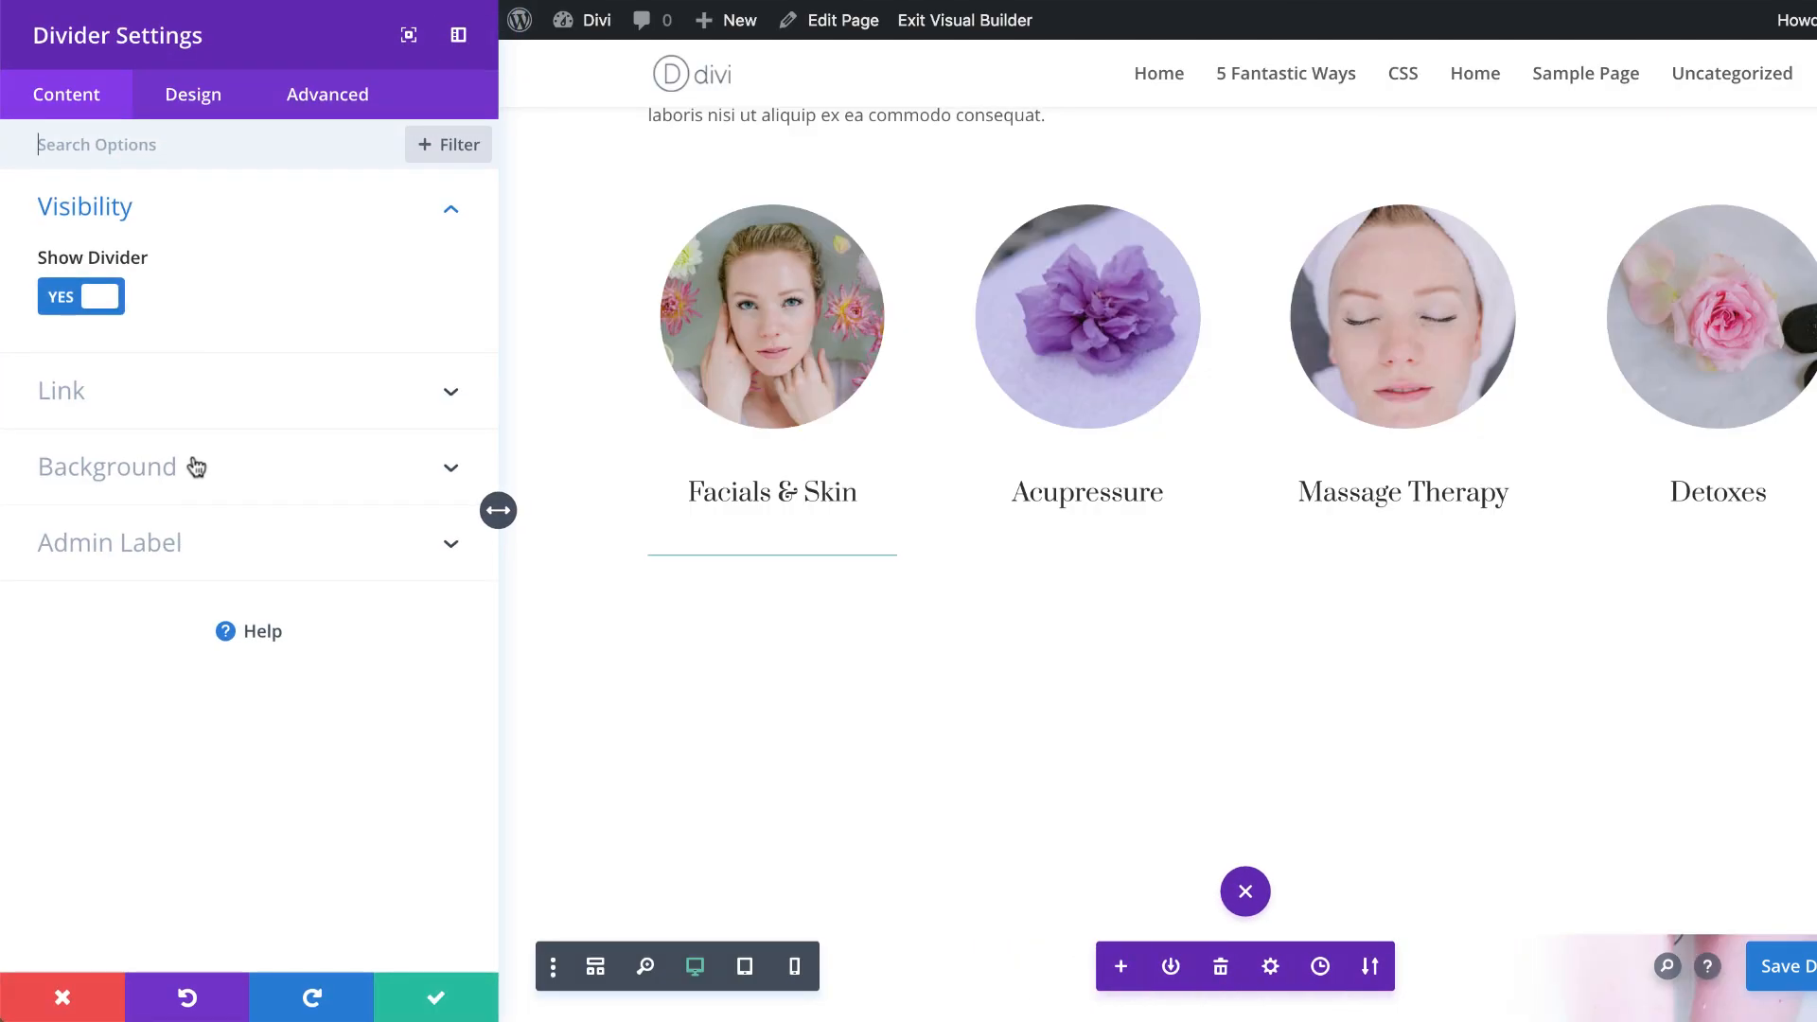
Step: Set the new divider's line colour to the coral hex value #ff7a6b
click(208, 95)
click(114, 226)
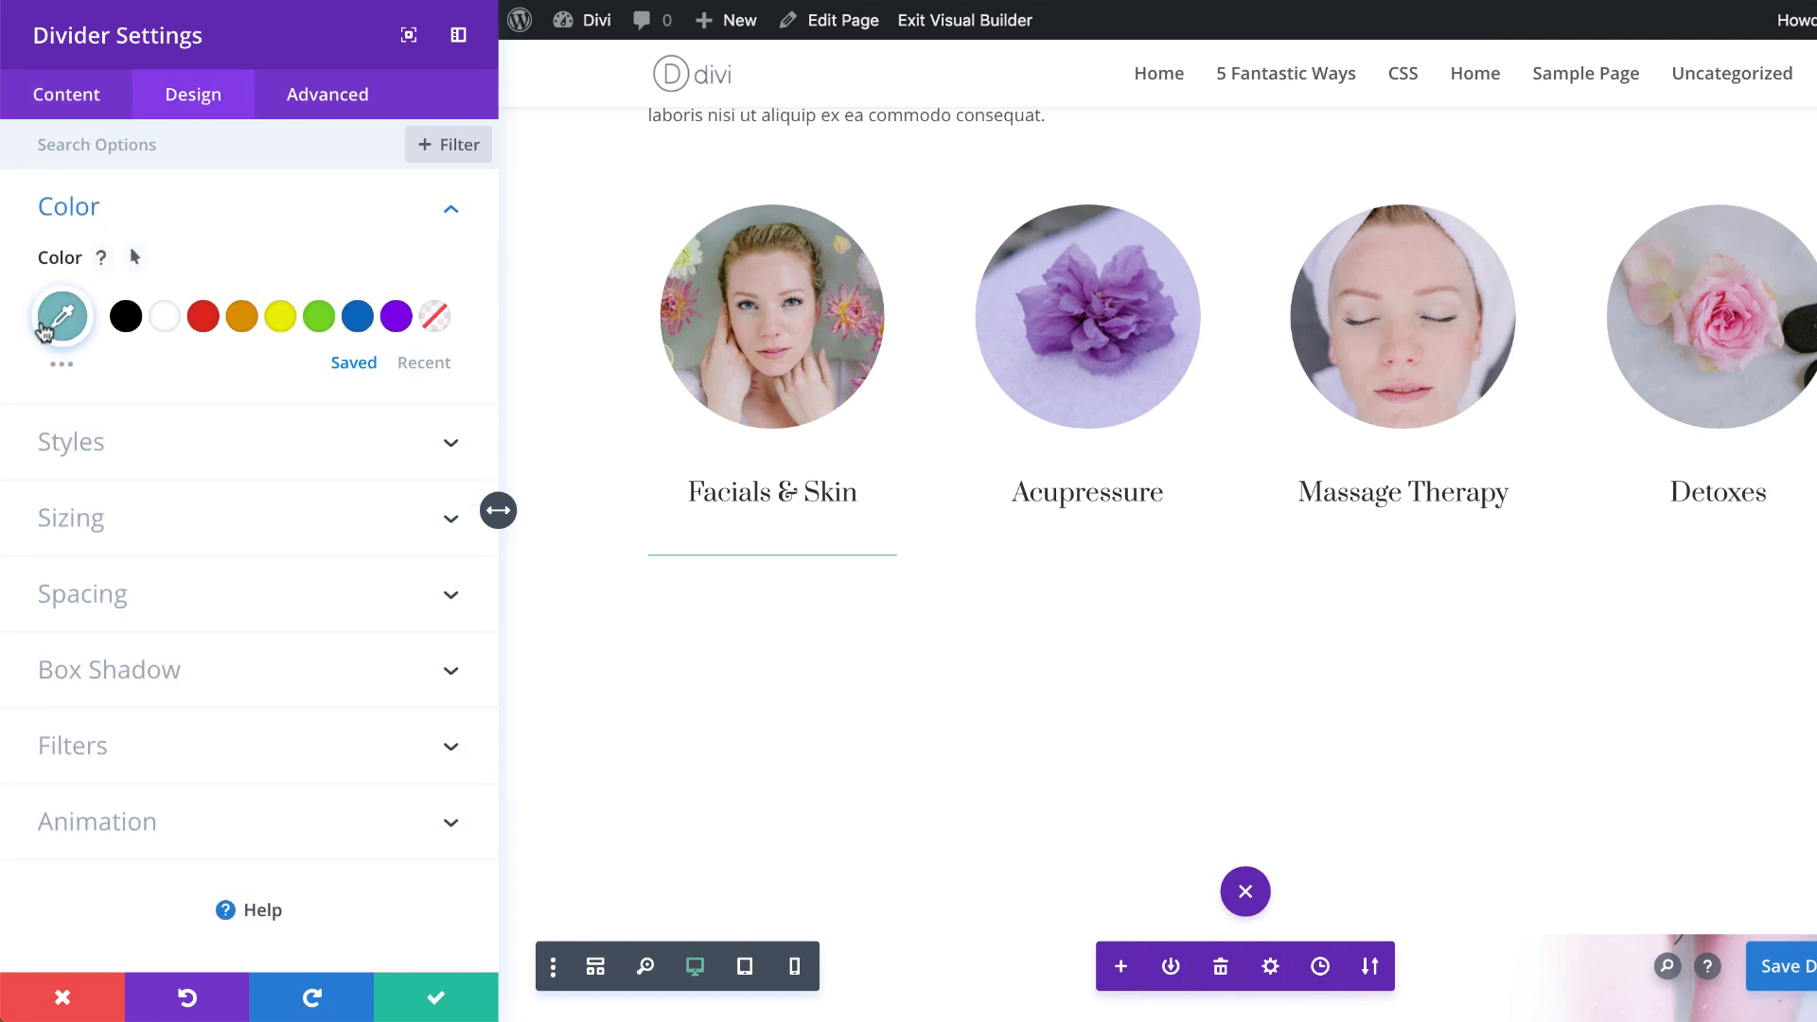
click(65, 319)
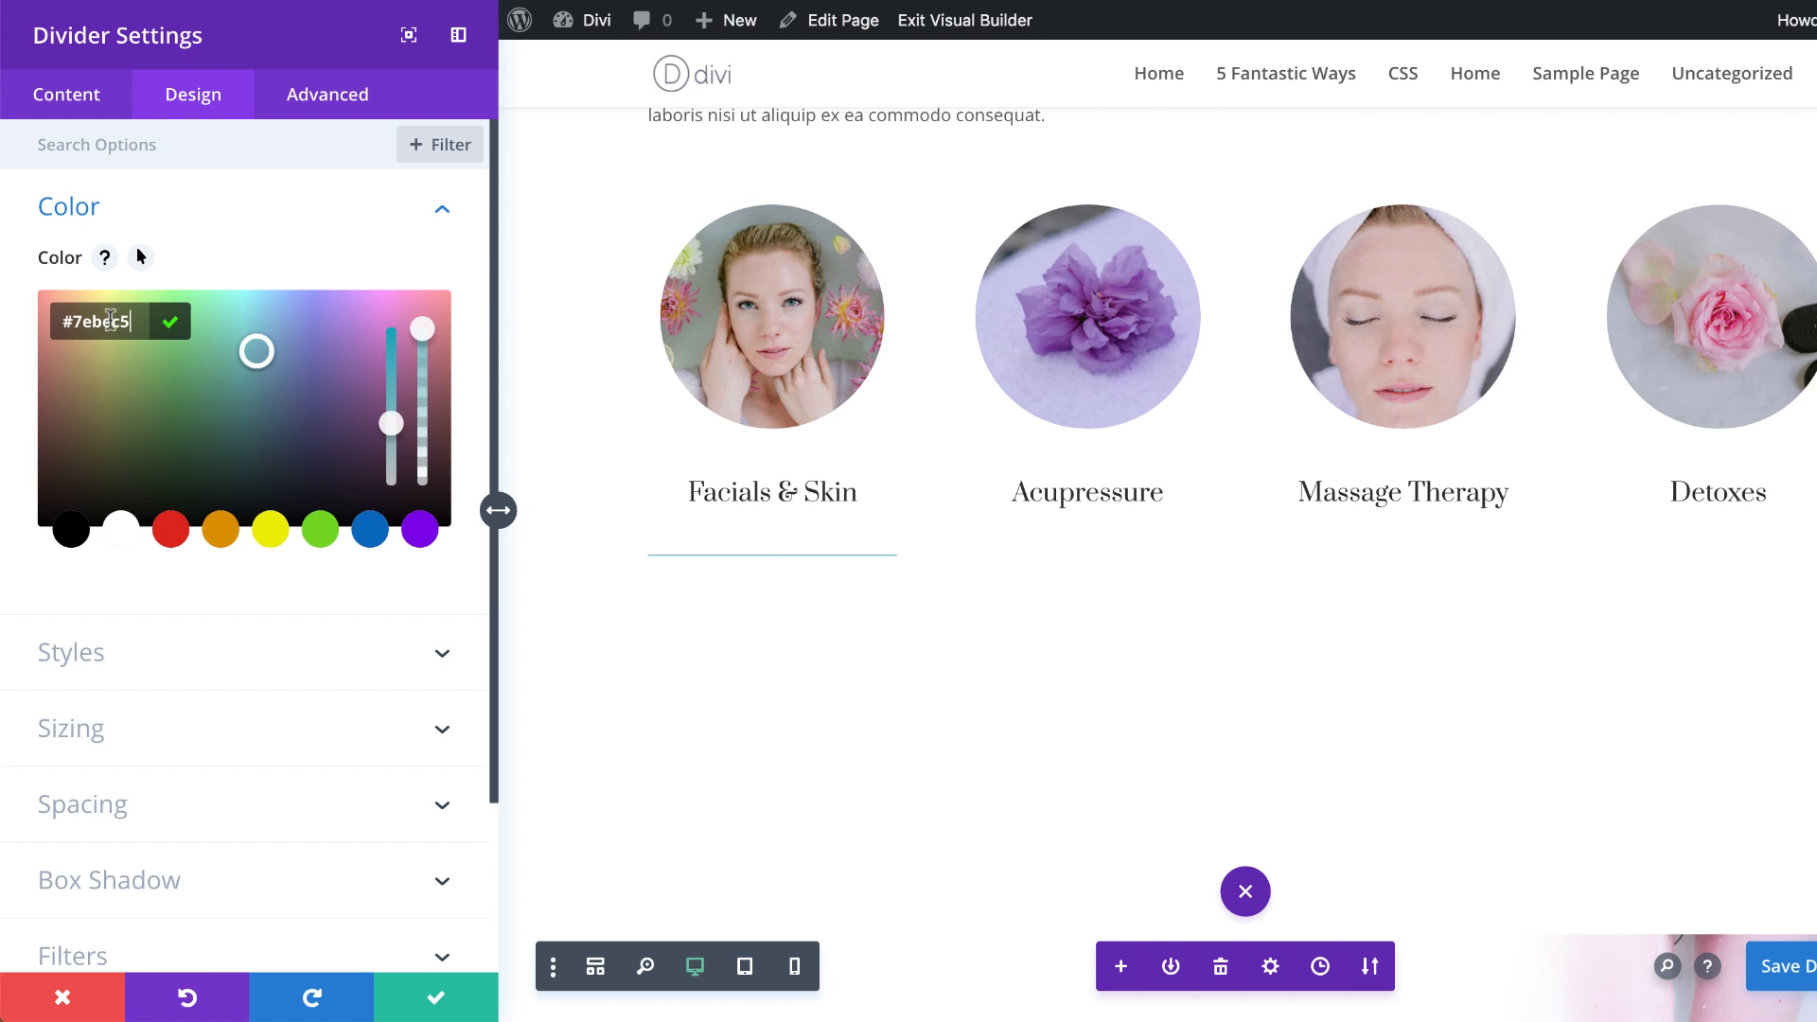
drag(78, 321, 140, 321)
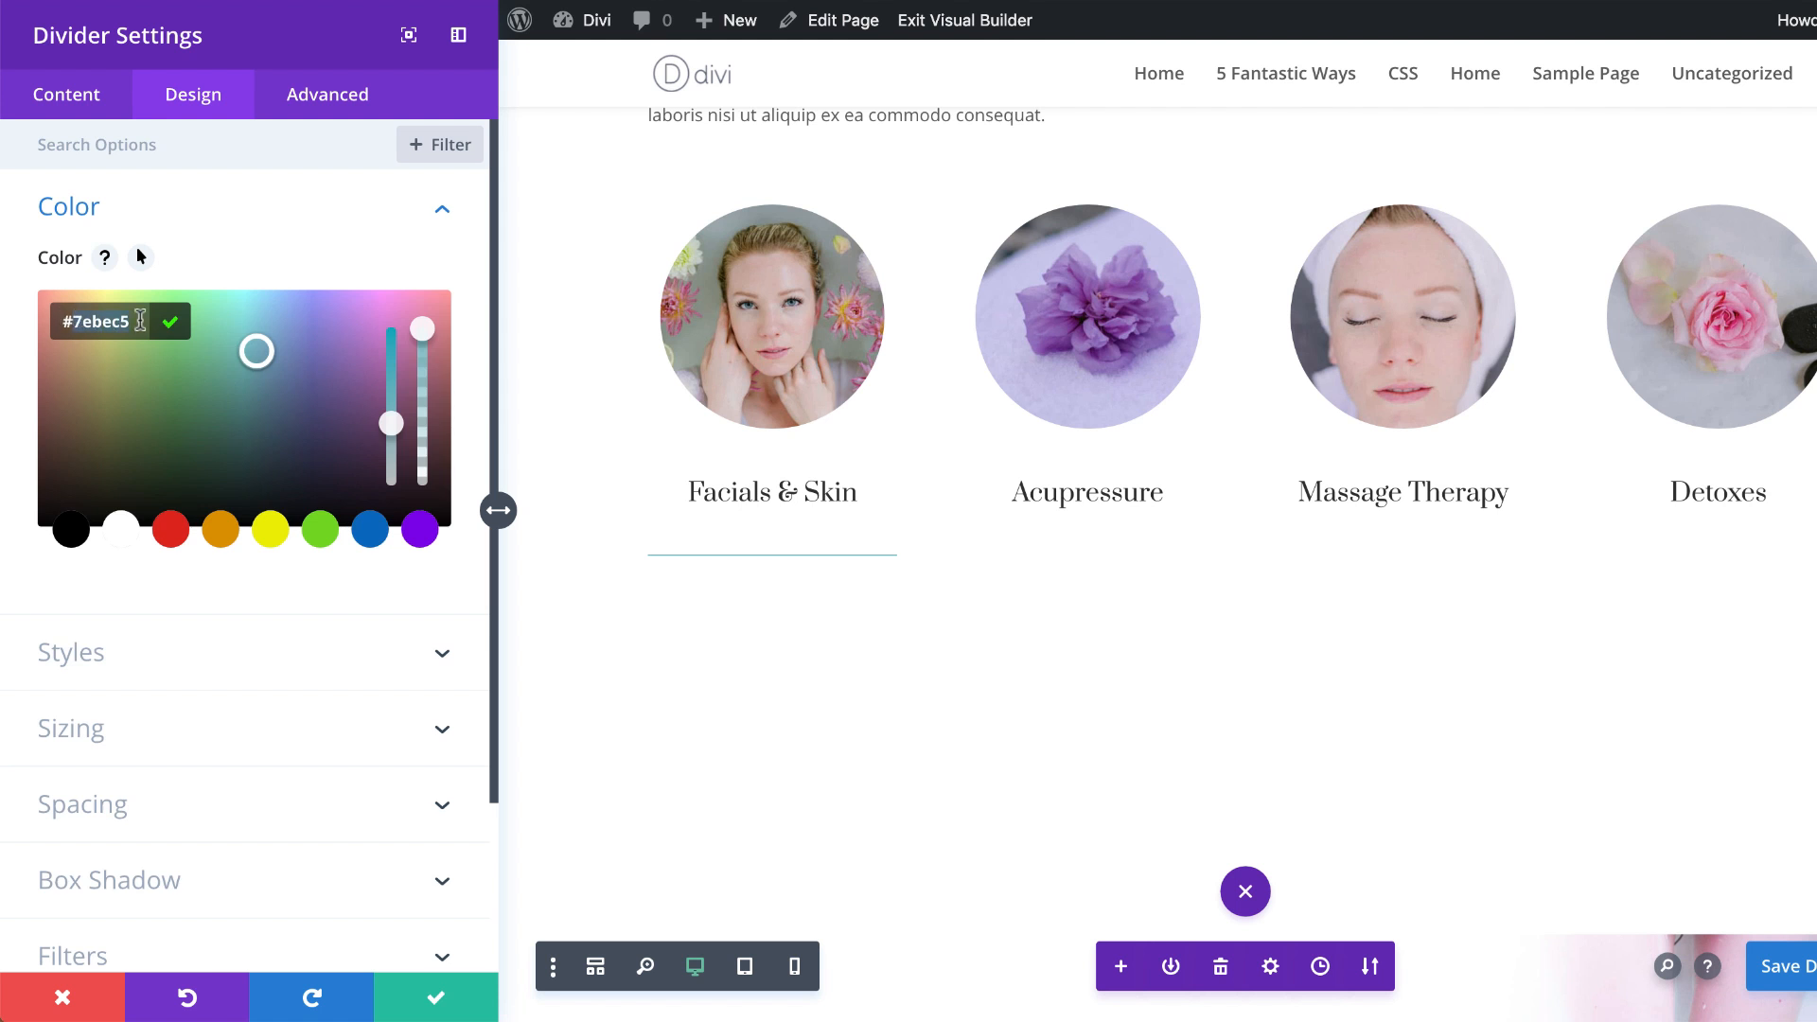
text(ff7a6b)
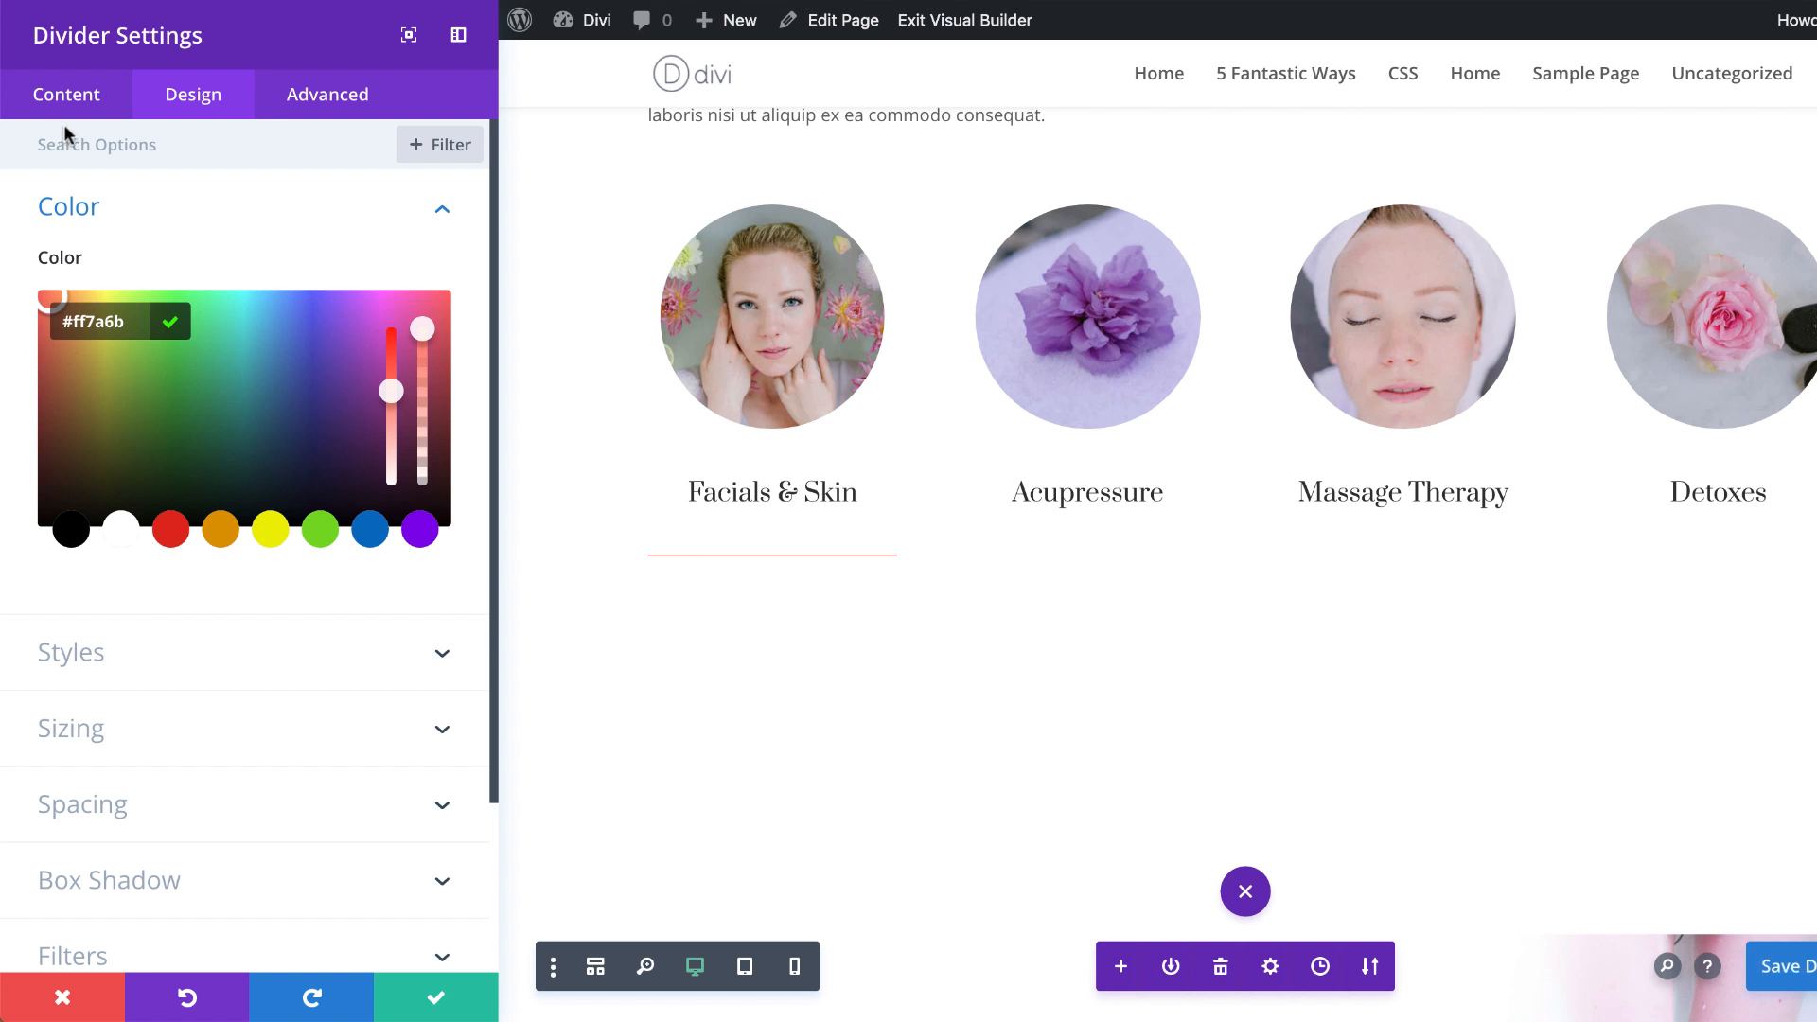
click(184, 209)
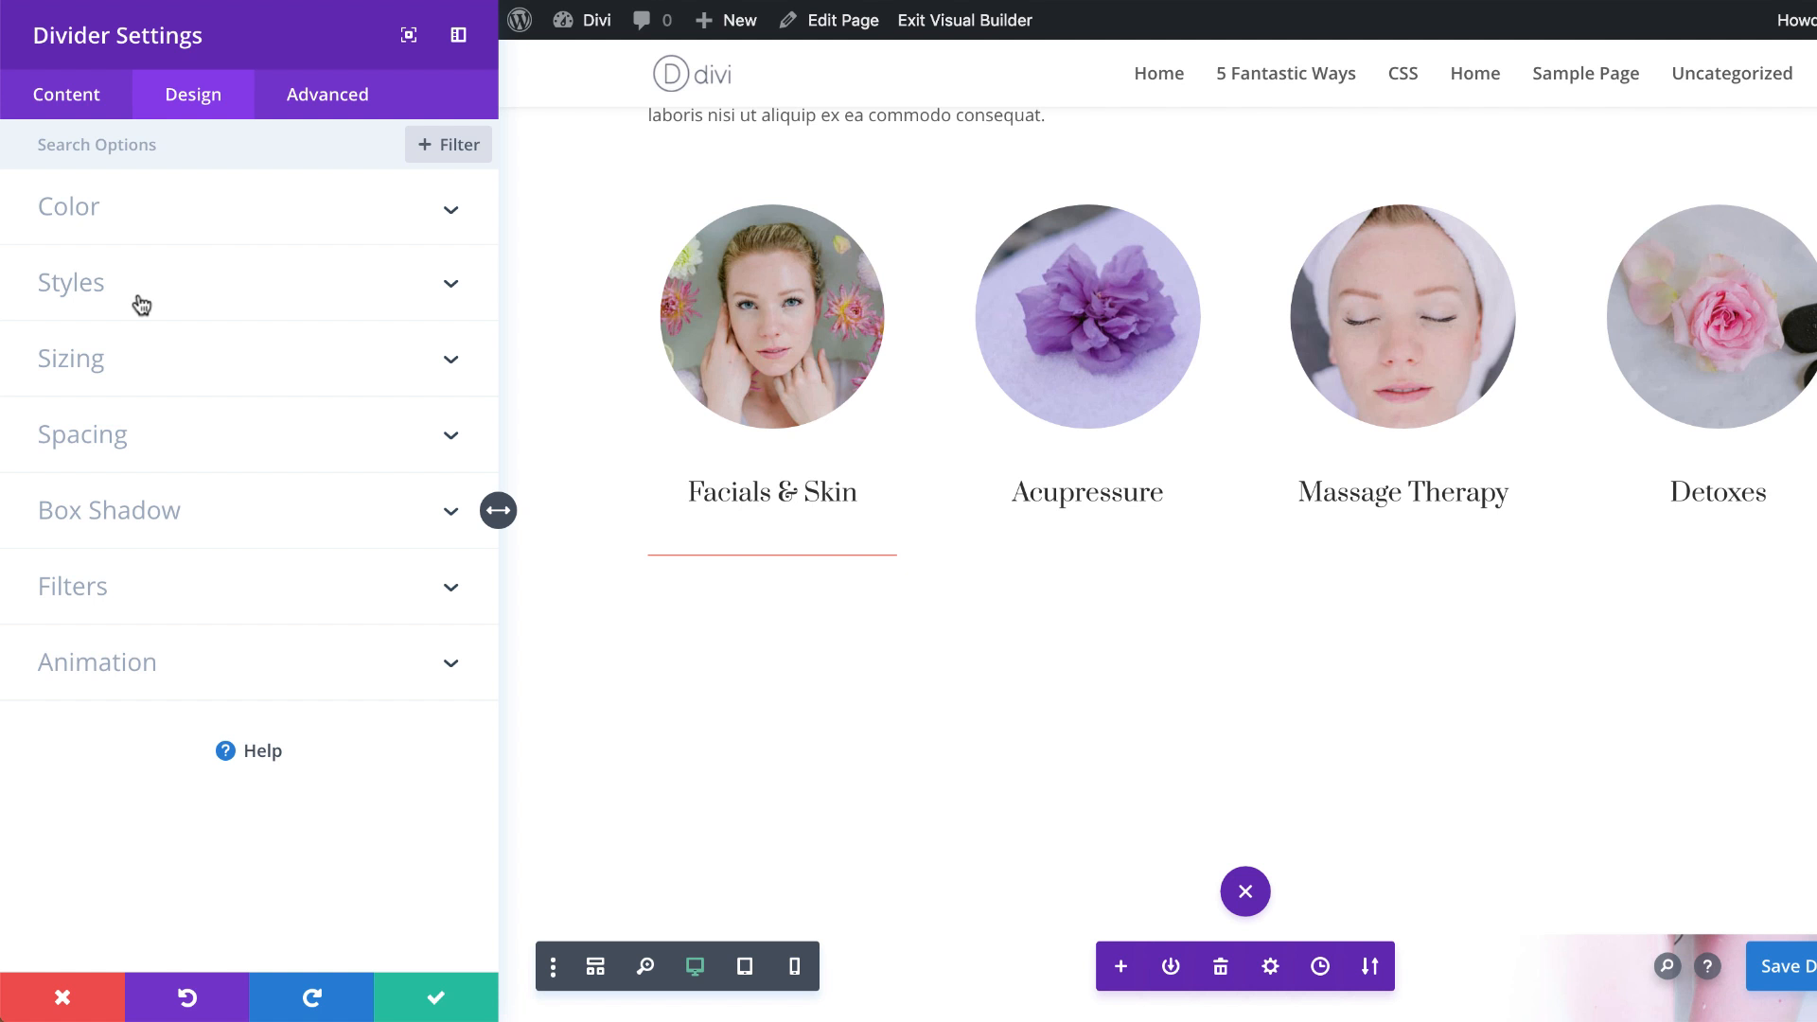
Step: Set the coral divider's weight to 2px and its height to 2px
click(122, 358)
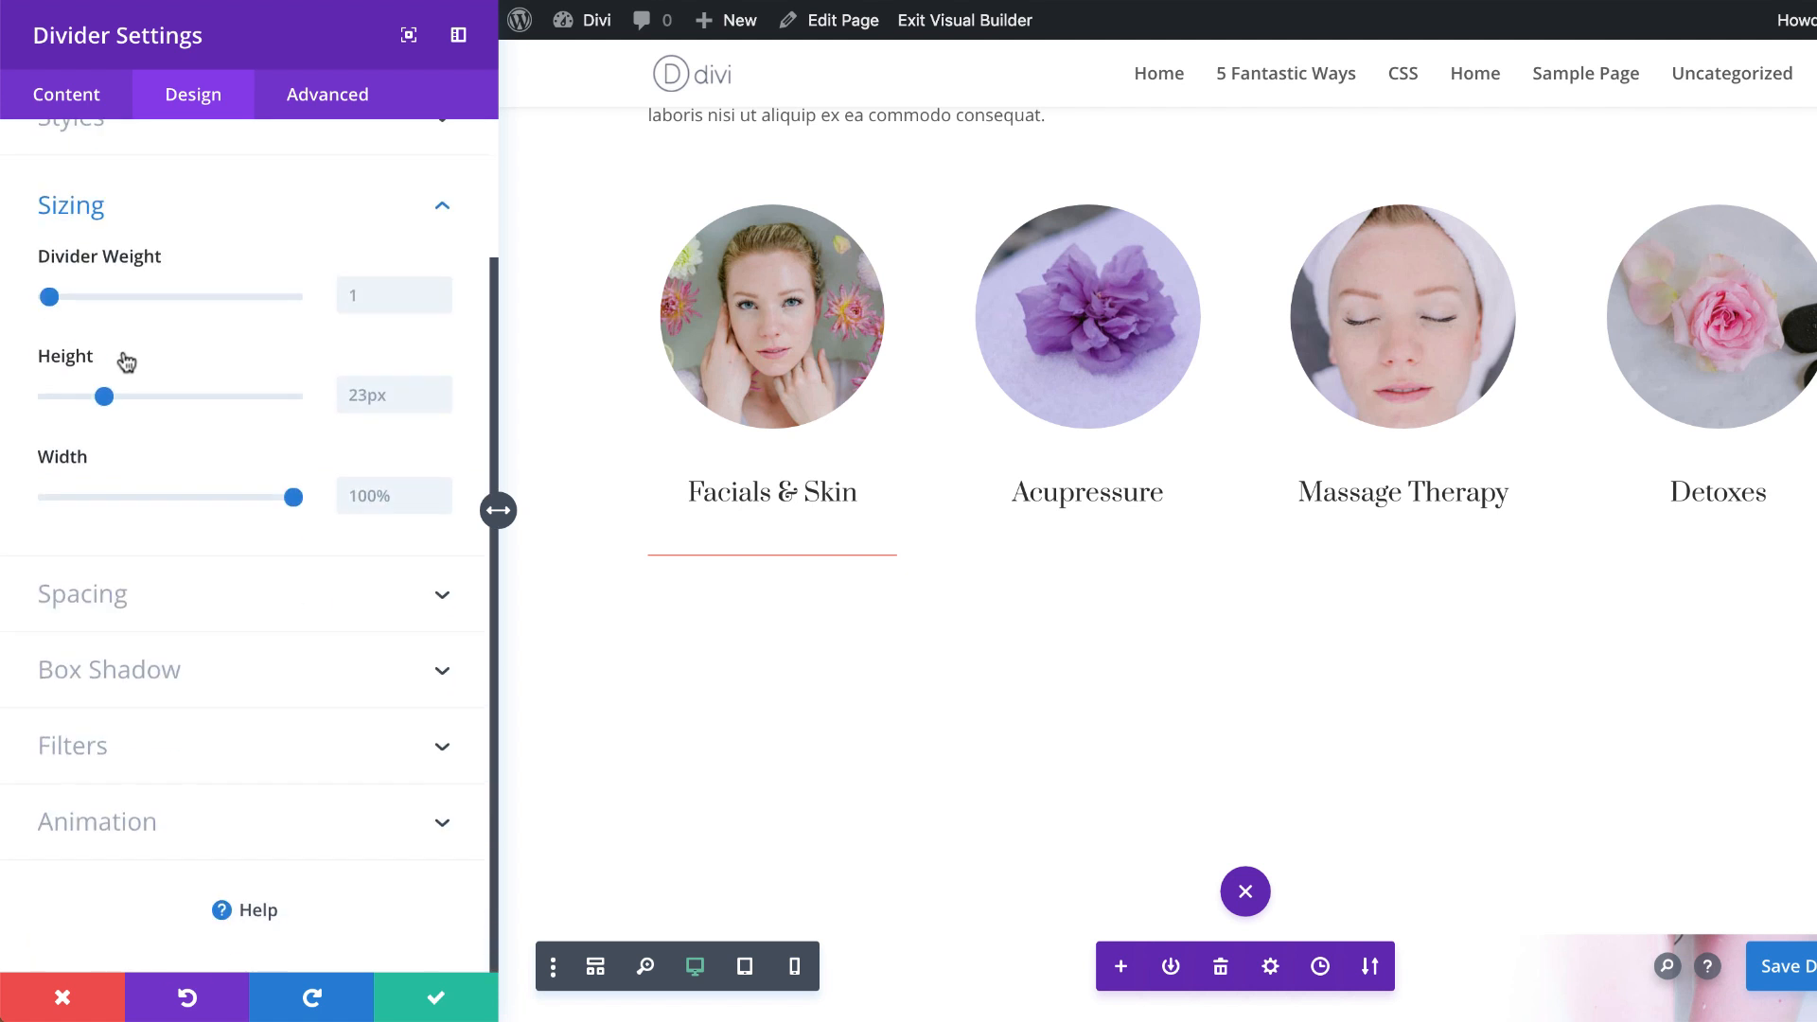
click(370, 294)
text(2px)
click(378, 398)
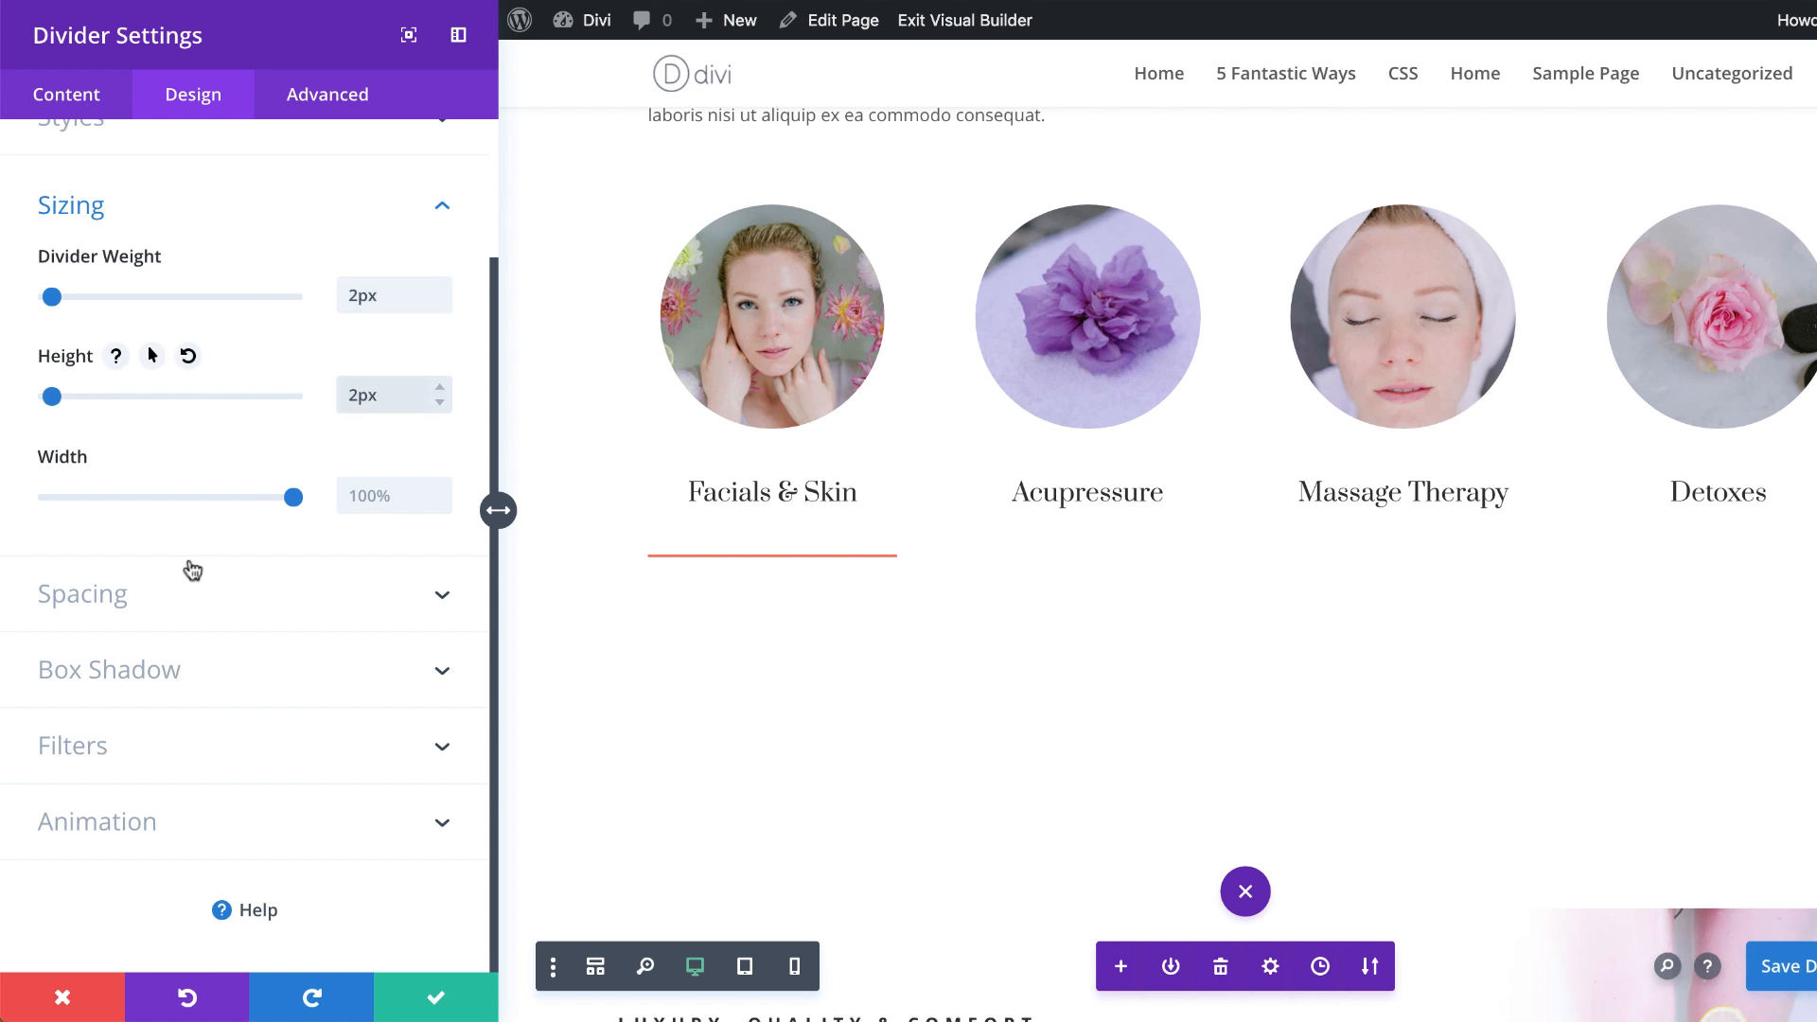
Step: Set the coral divider's bottom custom margin to 0px and save its settings
click(171, 606)
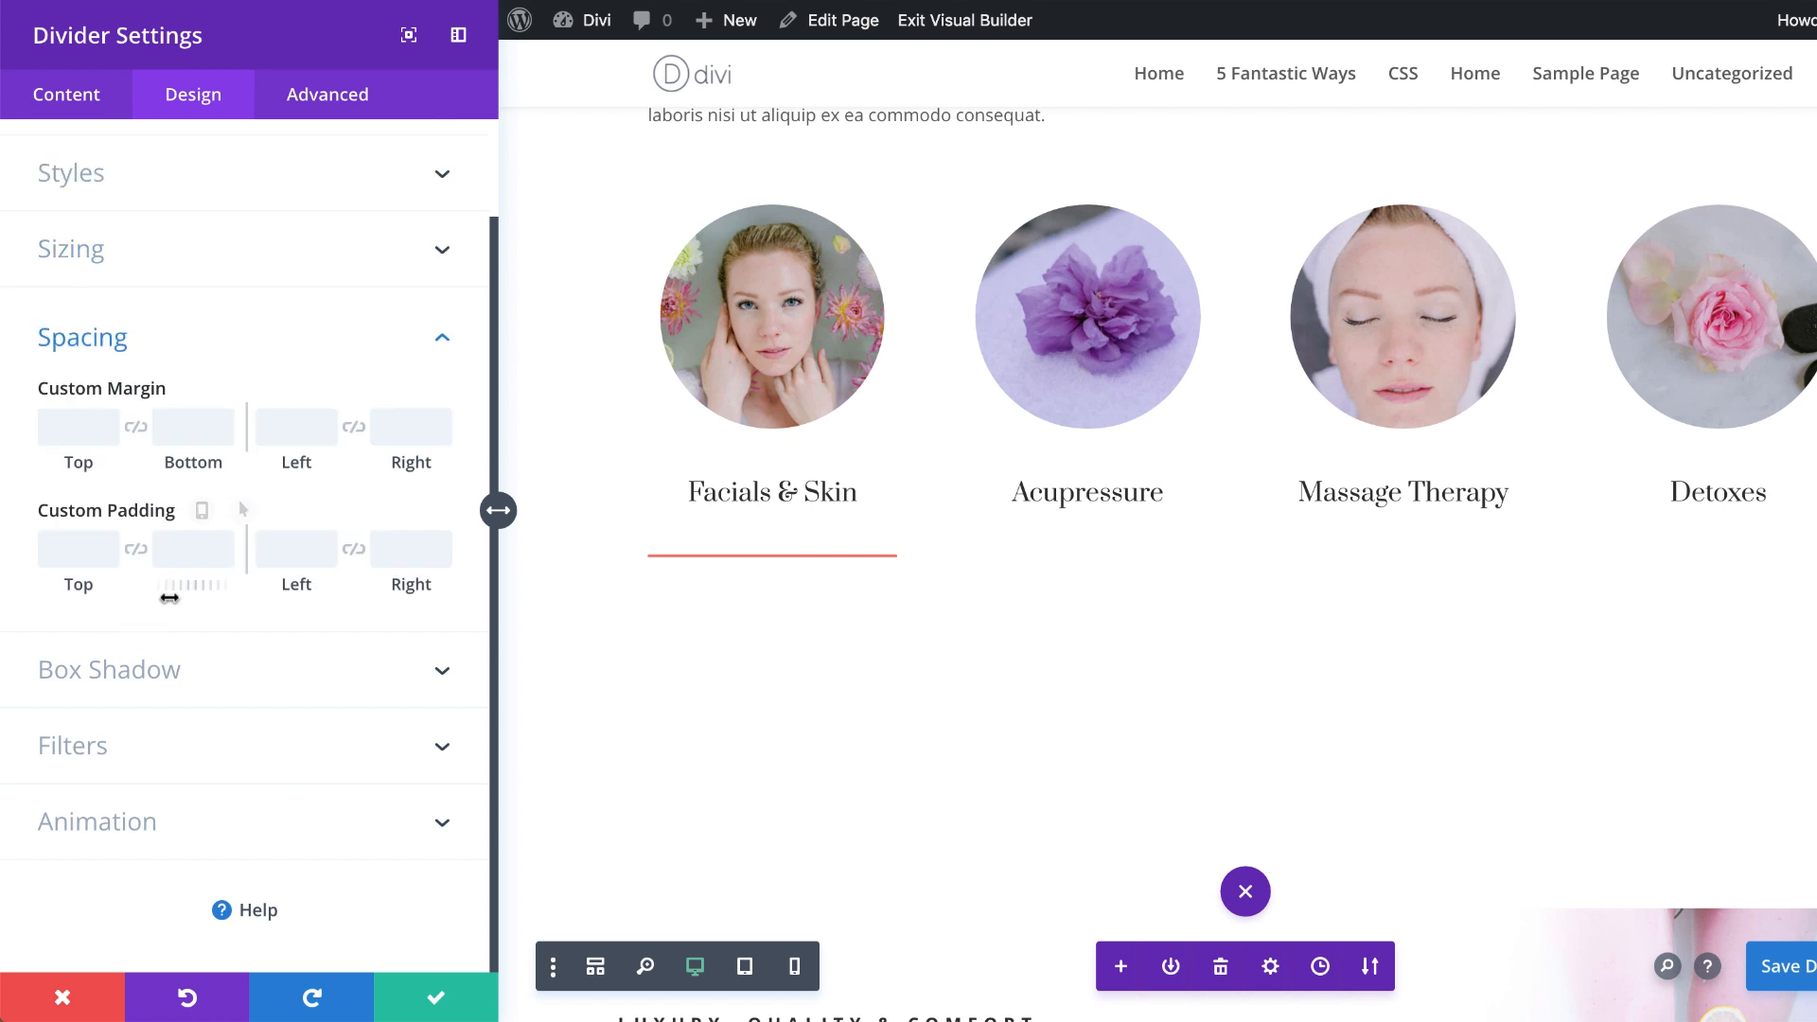
click(198, 426)
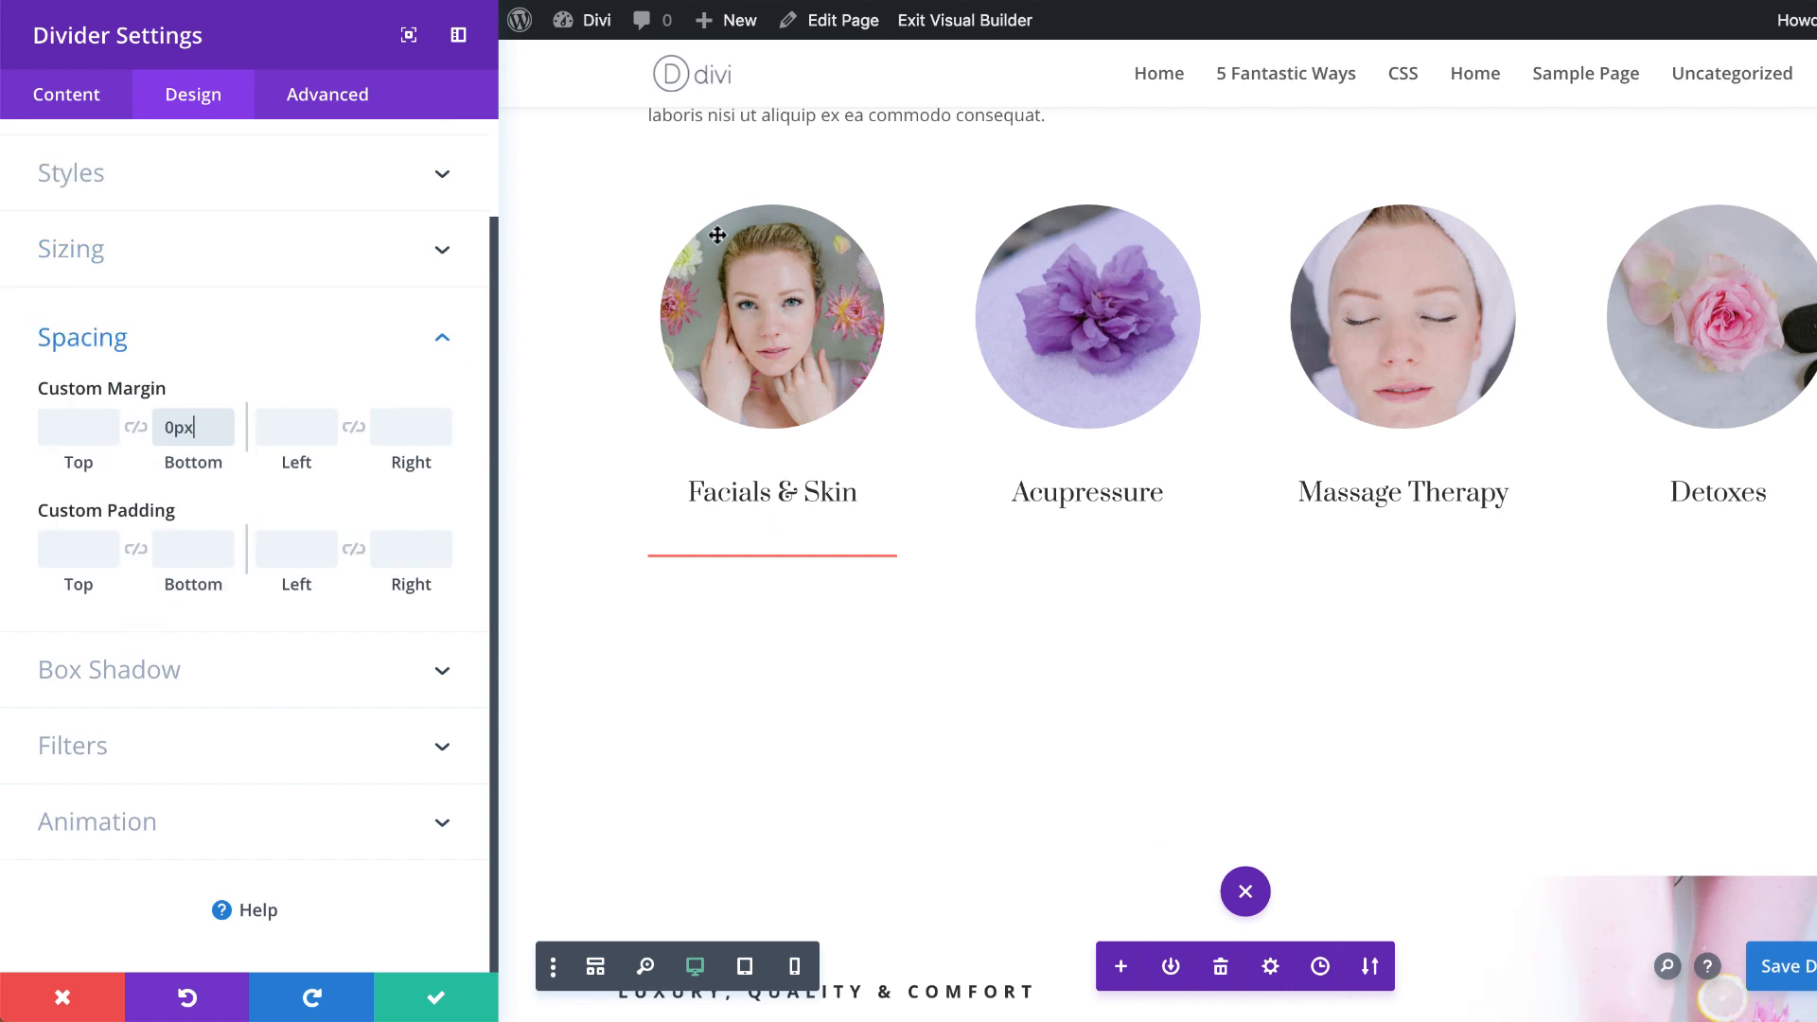
click(439, 1001)
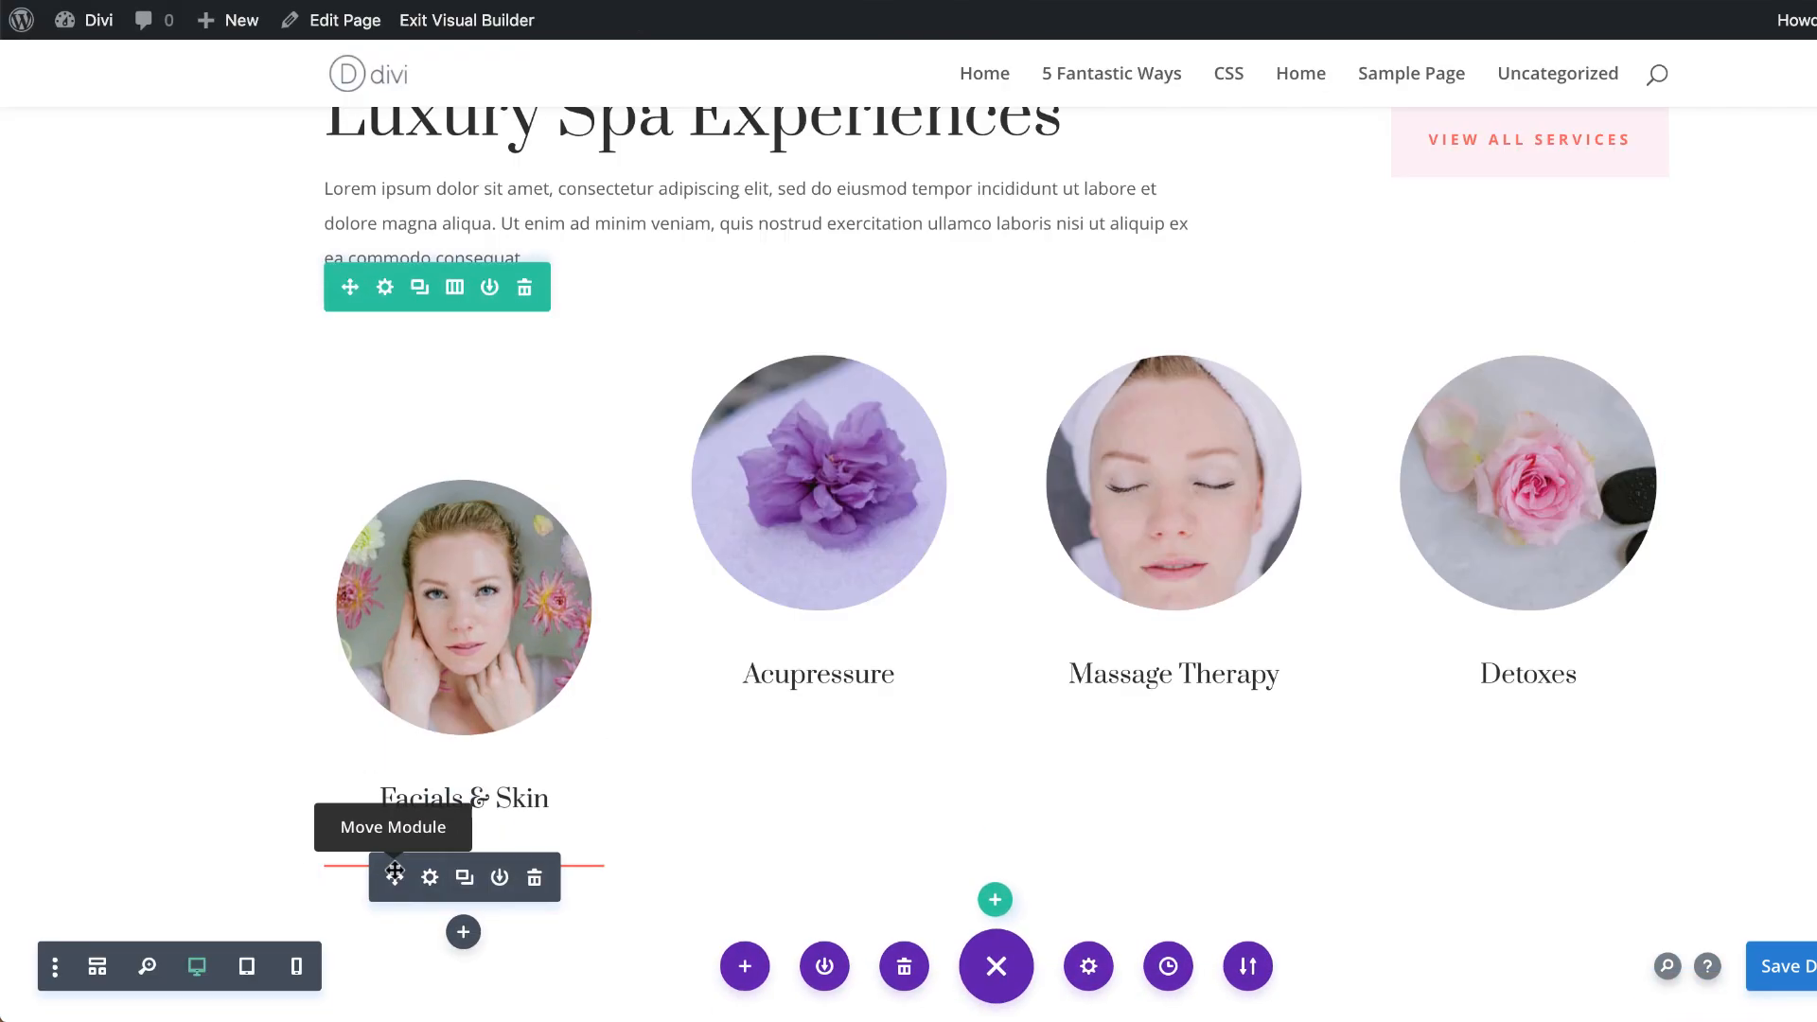
Step: Move the coral divider above the Facials & Skin blurb, and in wireframe view label the dividers "orange" and "white" by colour
drag(420, 490, 417, 321)
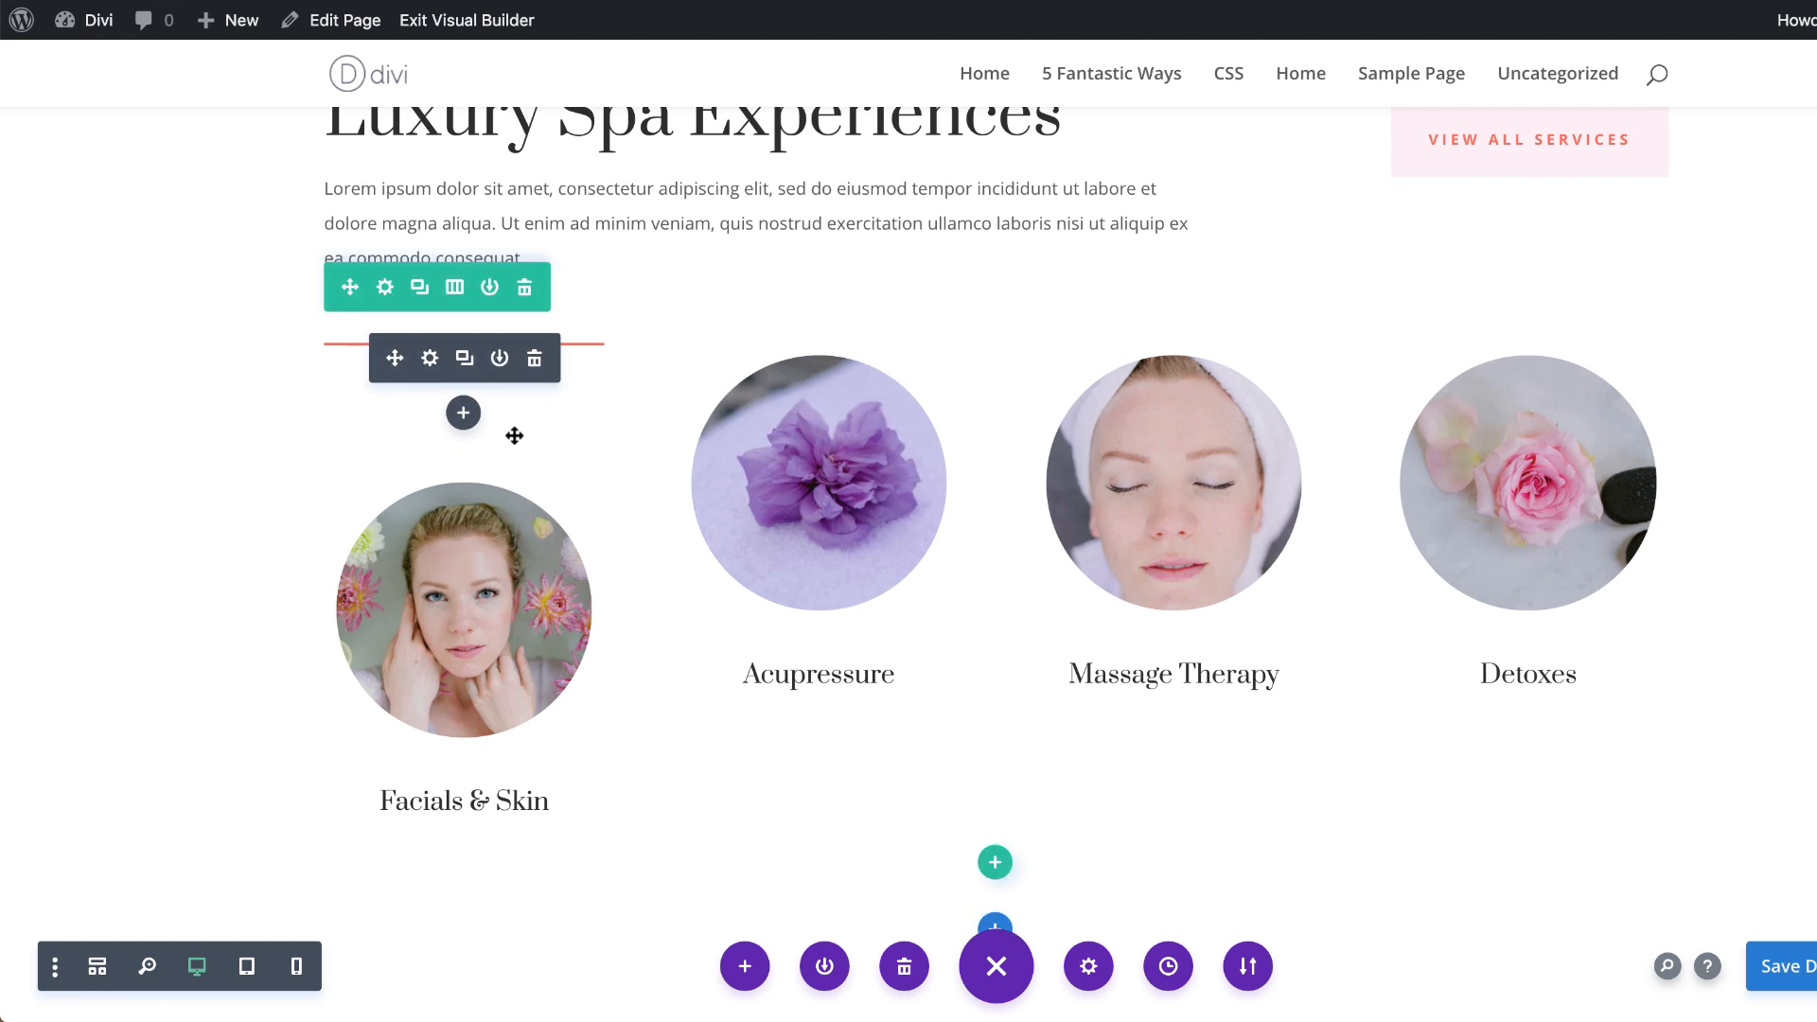
click(98, 968)
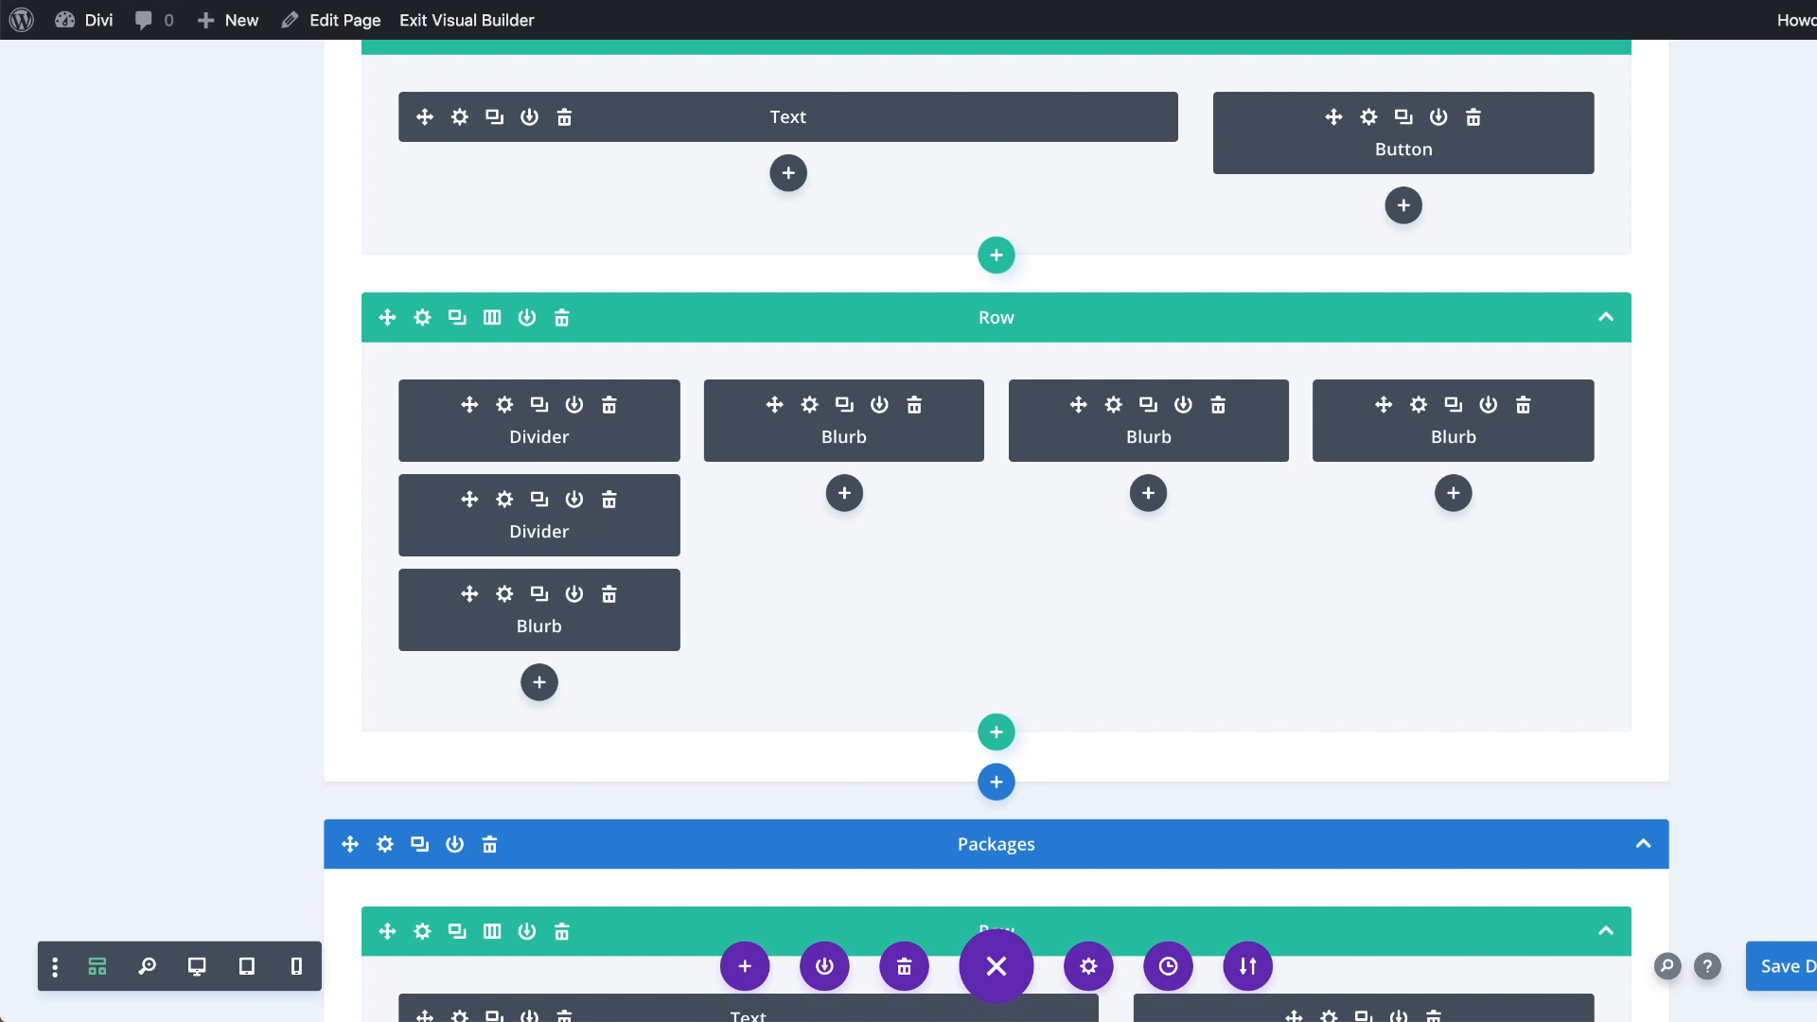
double_click(549, 438)
text(orange)
double_click(535, 528)
text(white)
Step: Move the white divider above the orange one, and place a duplicate of it beneath the blurb in the first column
drag(469, 502, 467, 407)
click(539, 406)
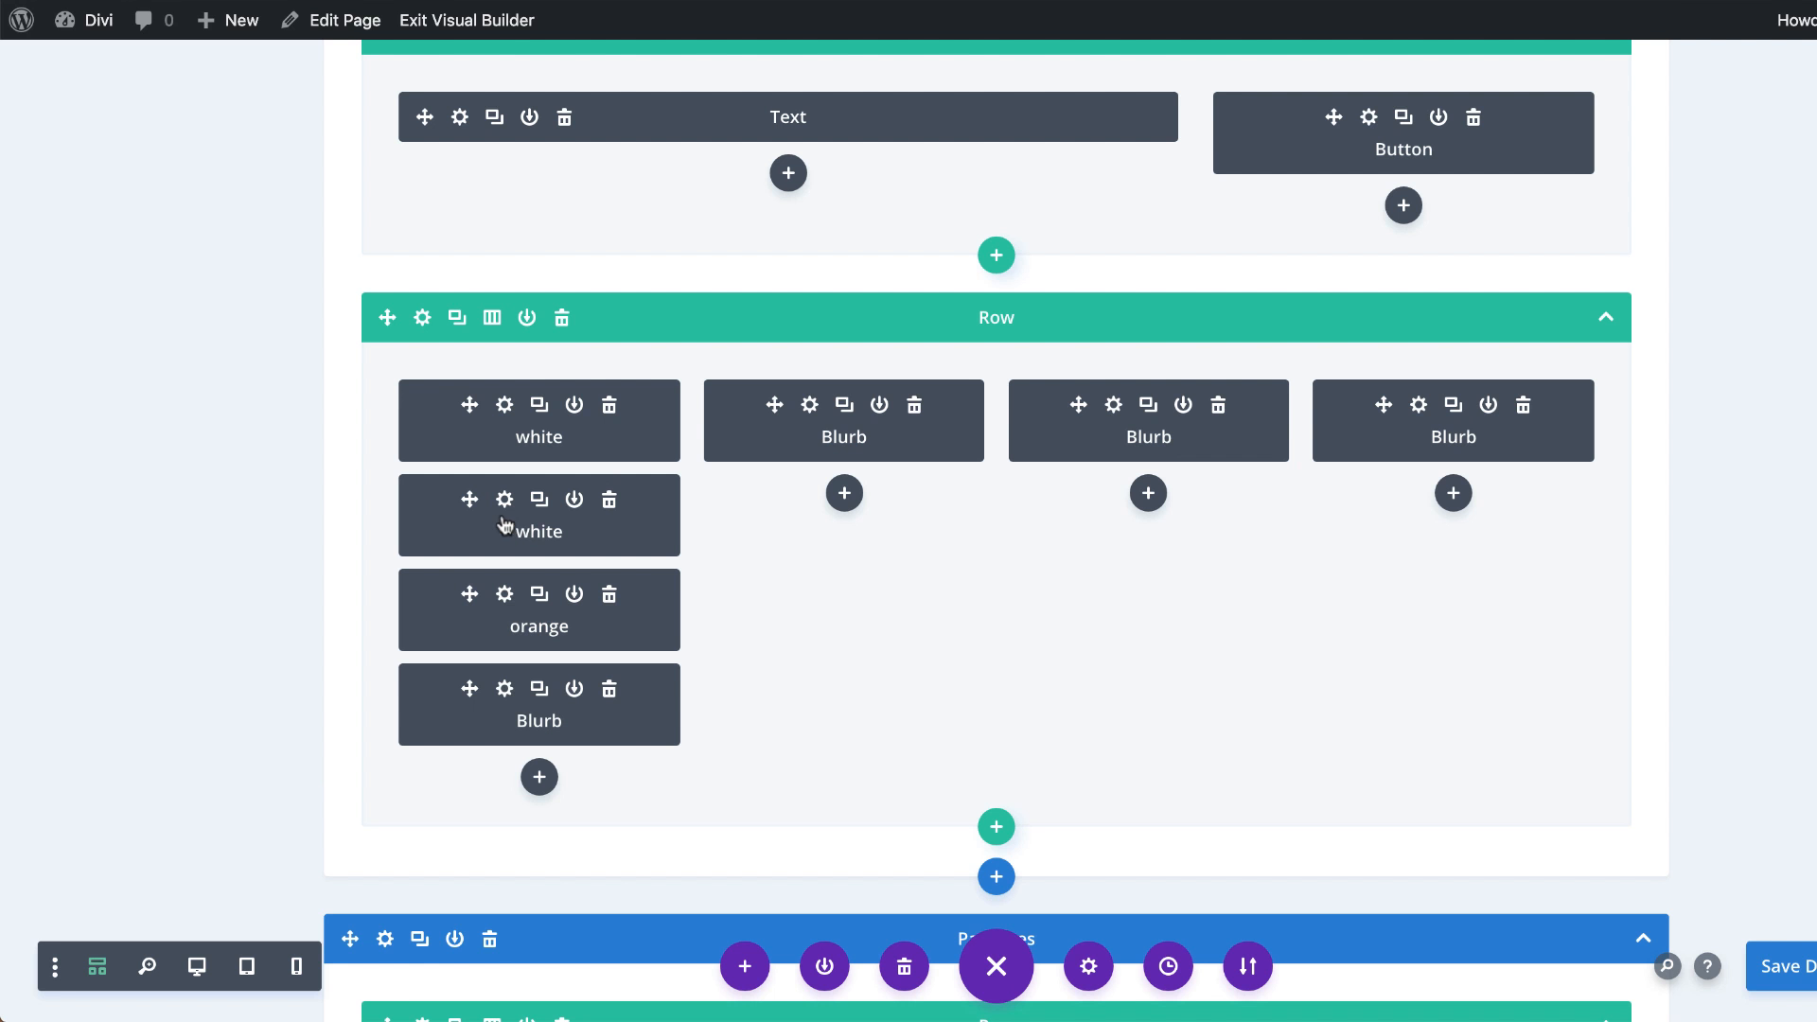
drag(463, 555, 466, 704)
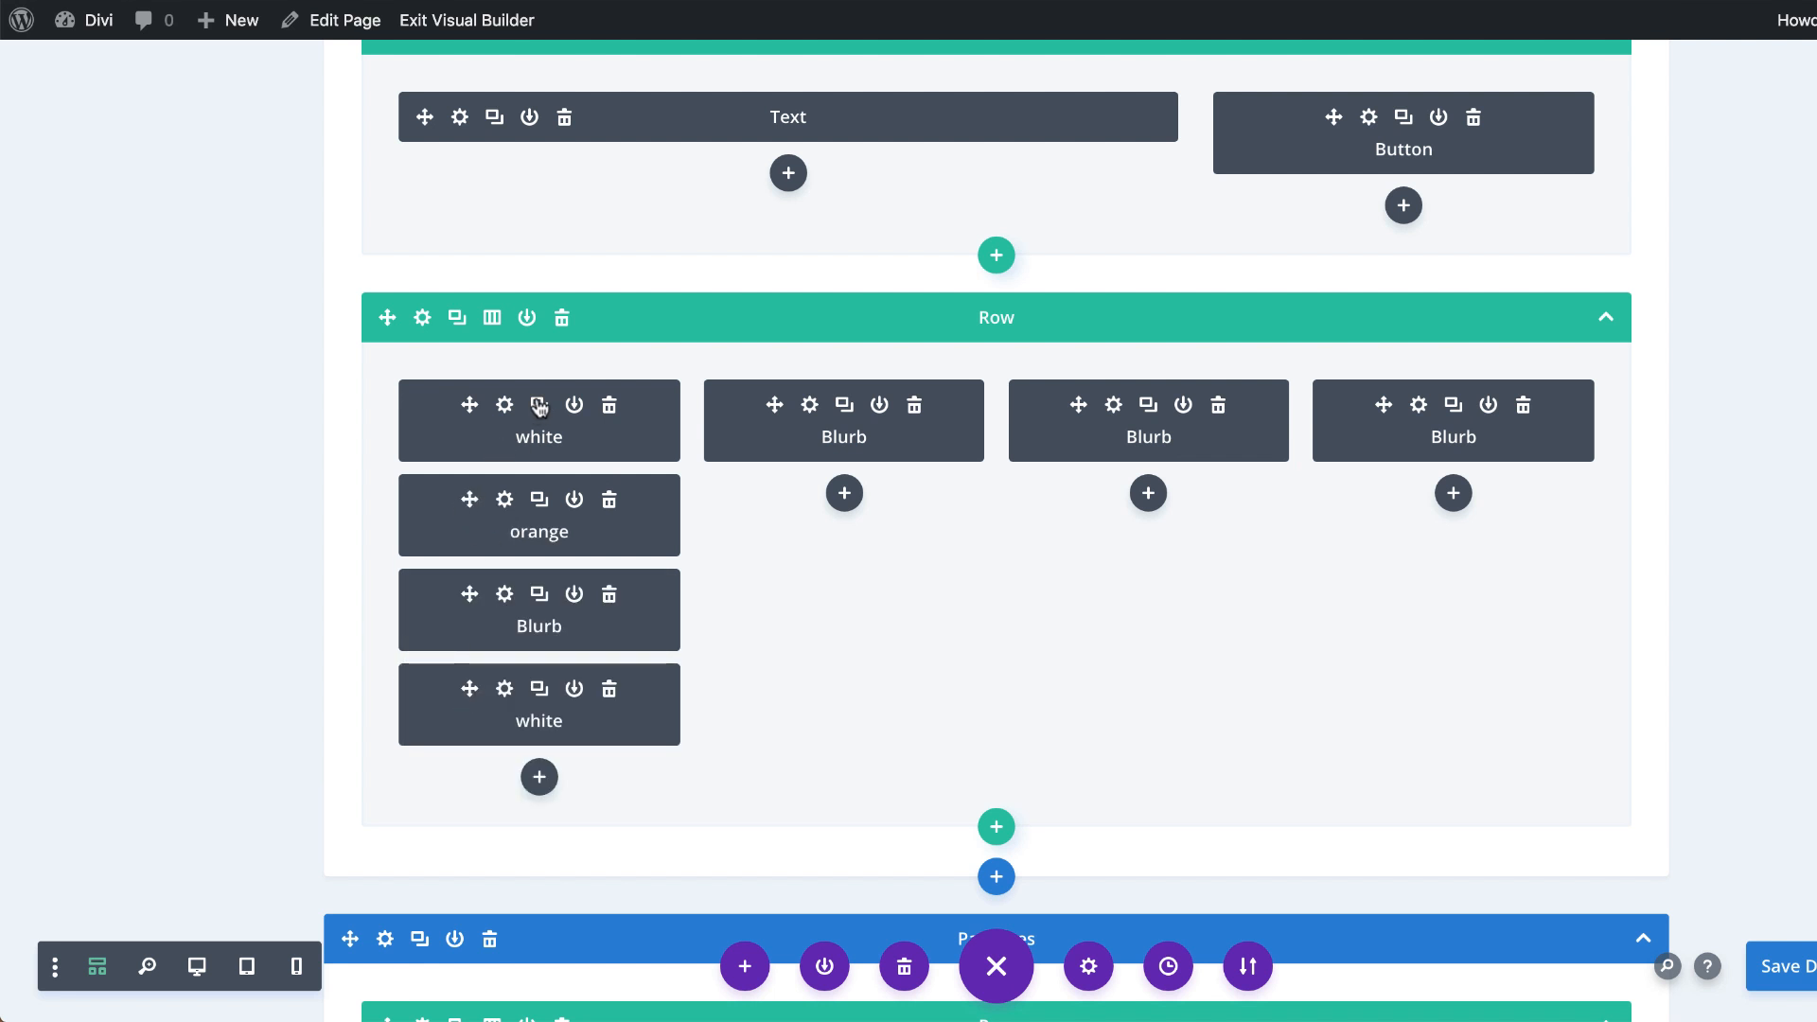
Step: Place a duplicate of the orange divider between the blurb and the lower white divider, and return to desktop view
click(539, 500)
drag(469, 594, 474, 725)
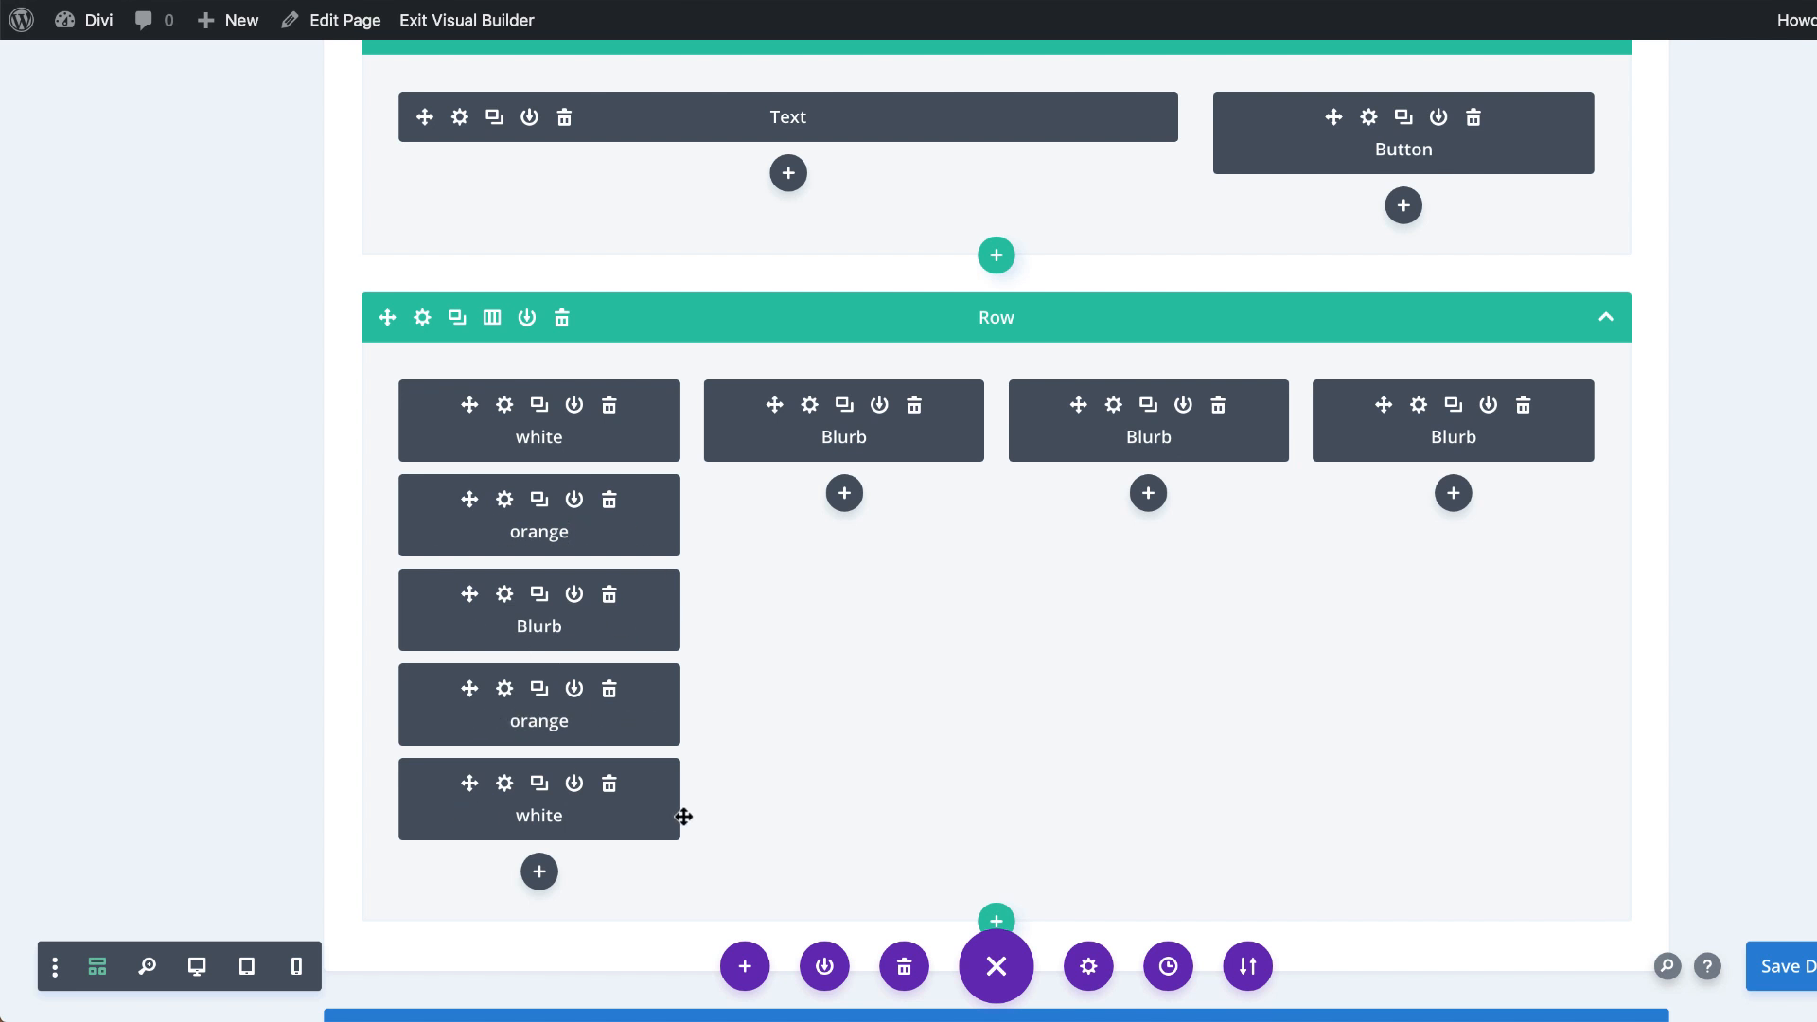
click(197, 970)
scroll(284, 843, down, 6)
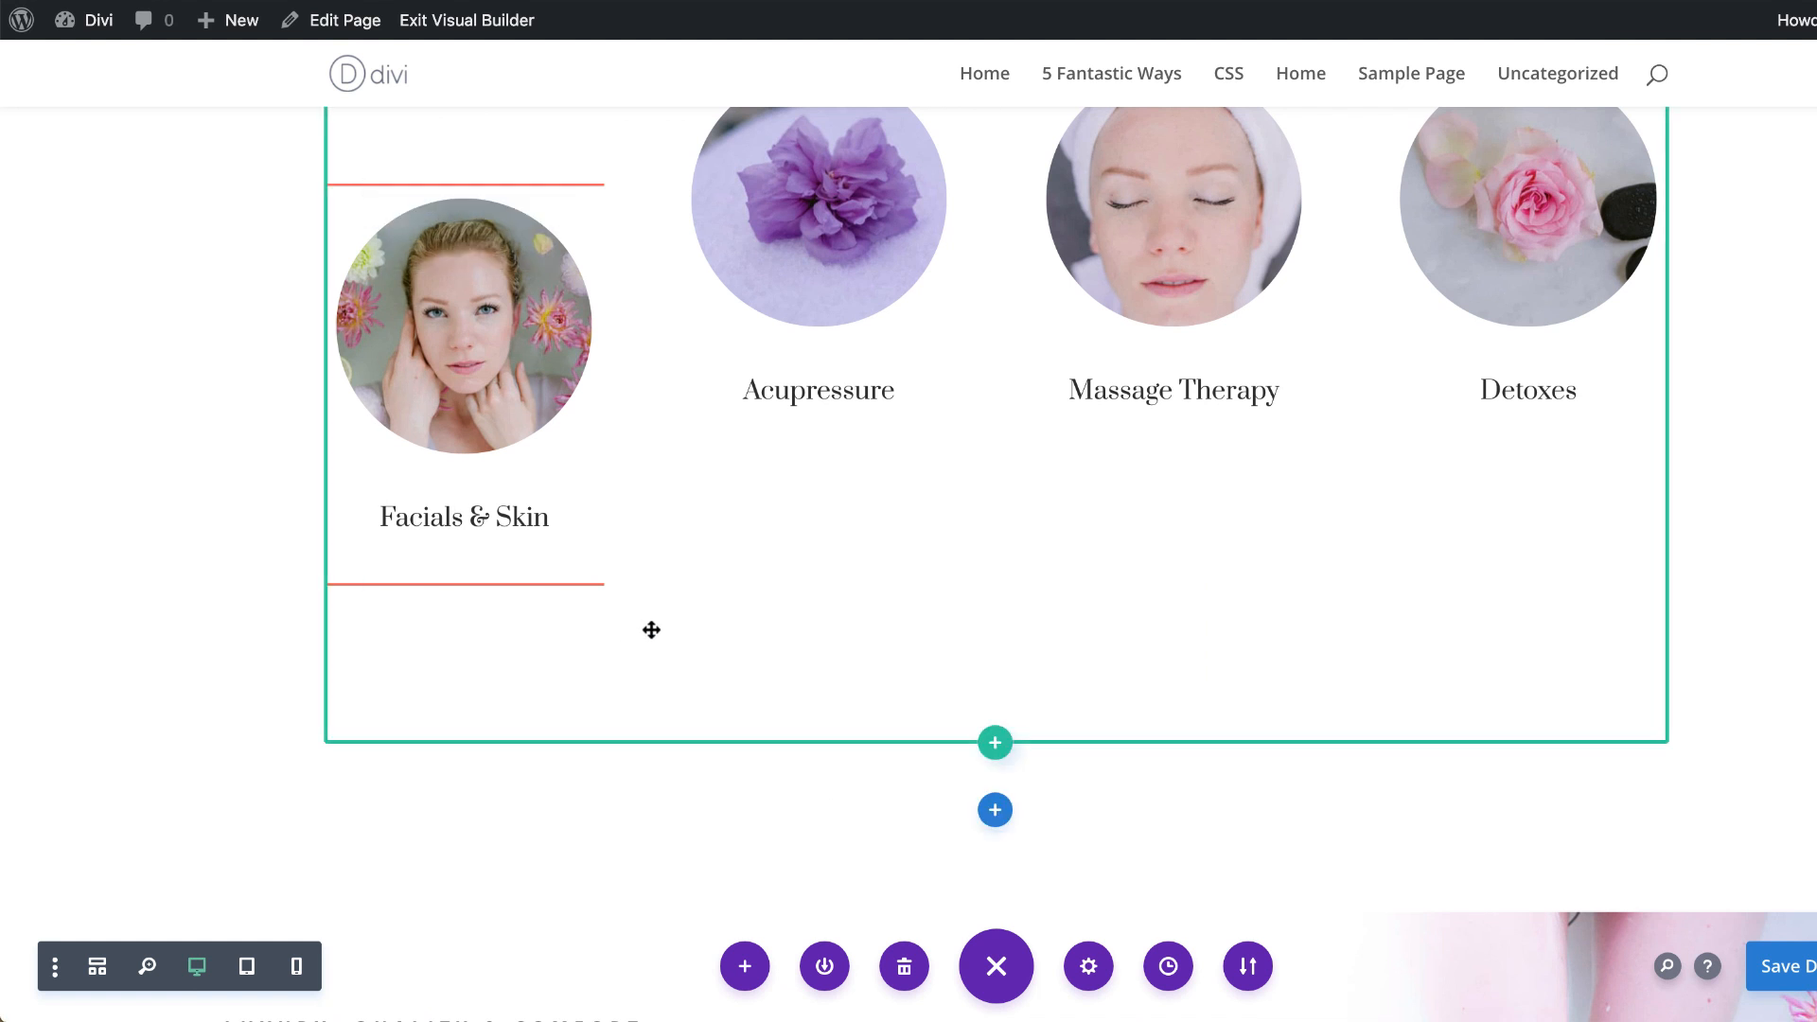
scroll(479, 271, up, 2)
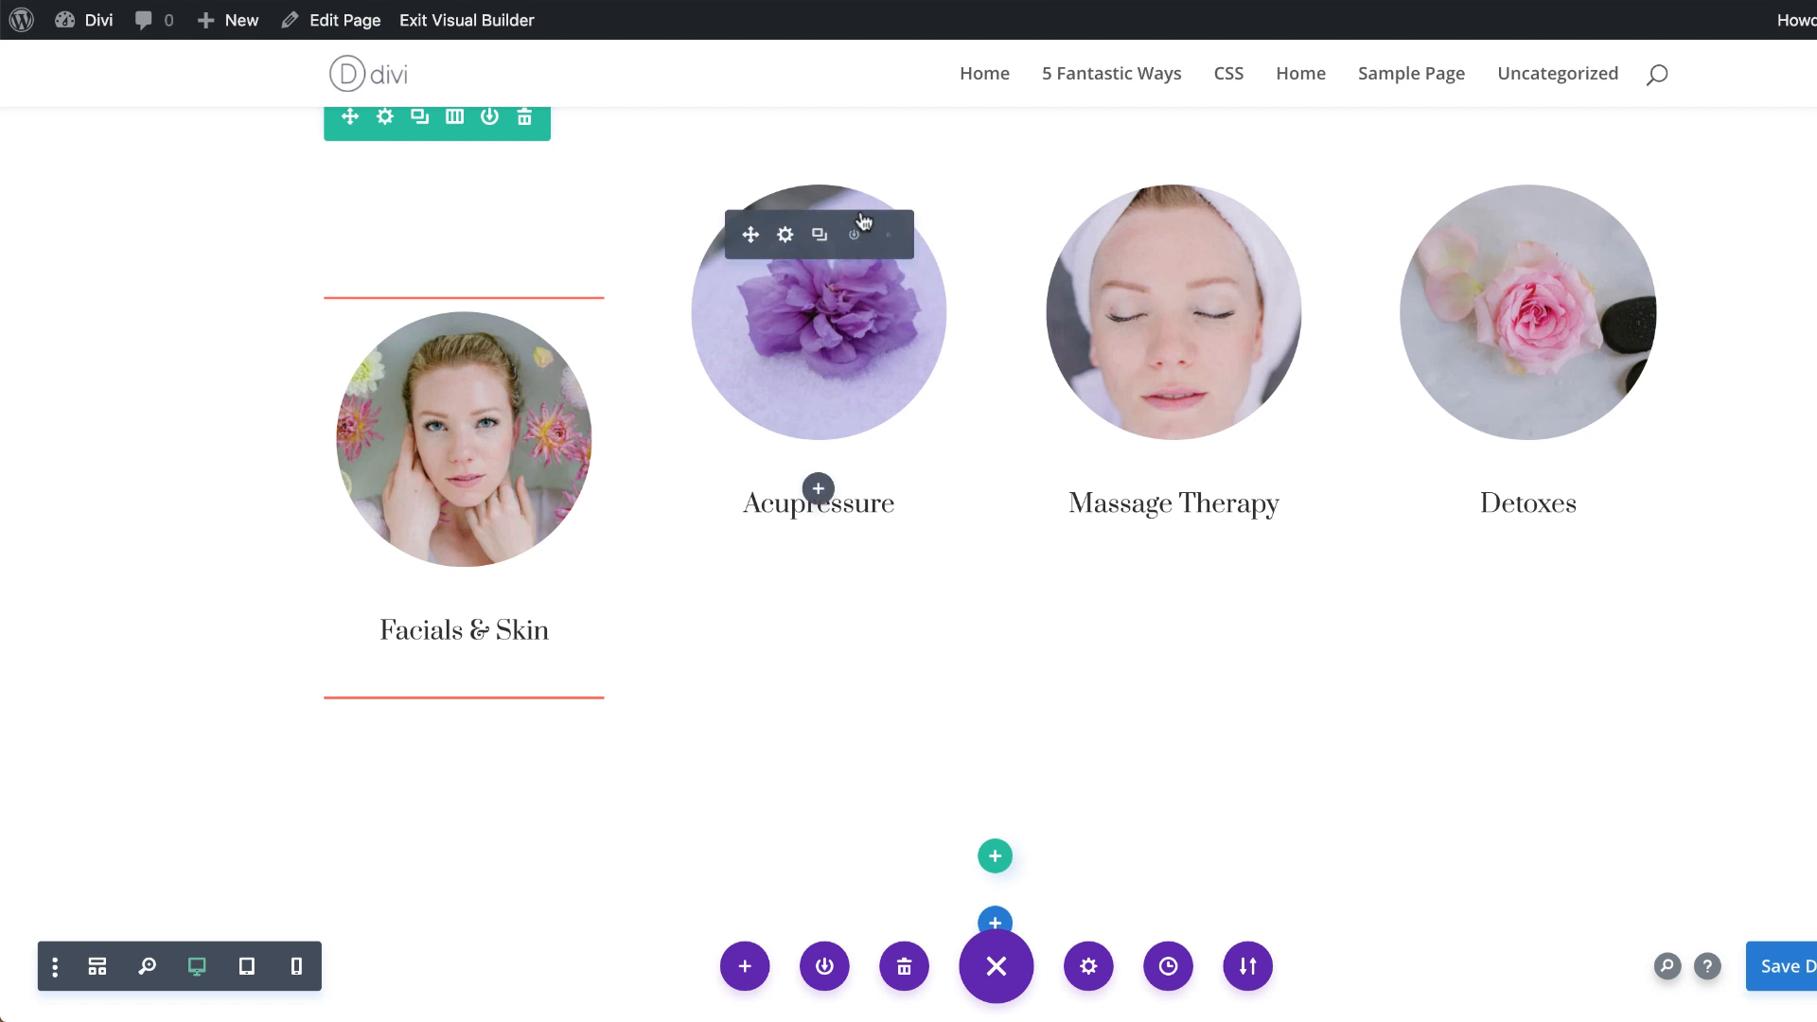
Step: Copy the white and orange dividers above and below the Acupressure, Massage Therapy and Detoxes blurbs
mouse_move(455, 267)
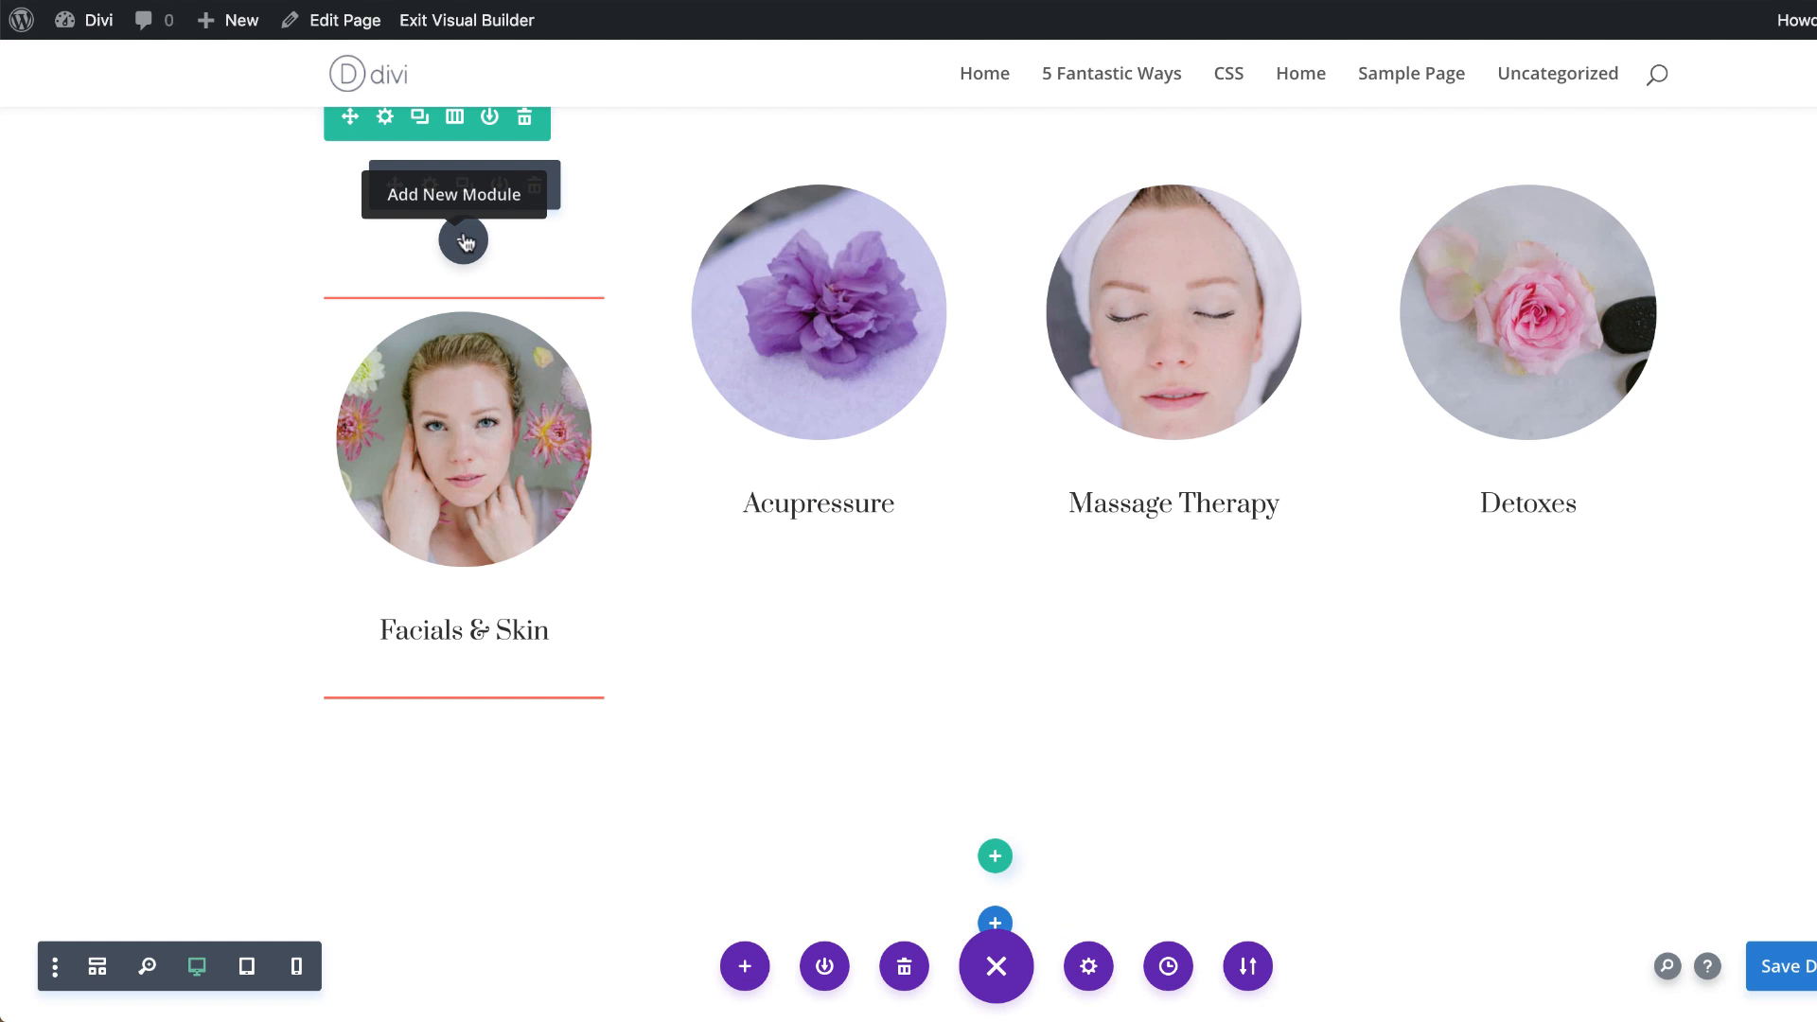
drag(382, 268, 417, 213)
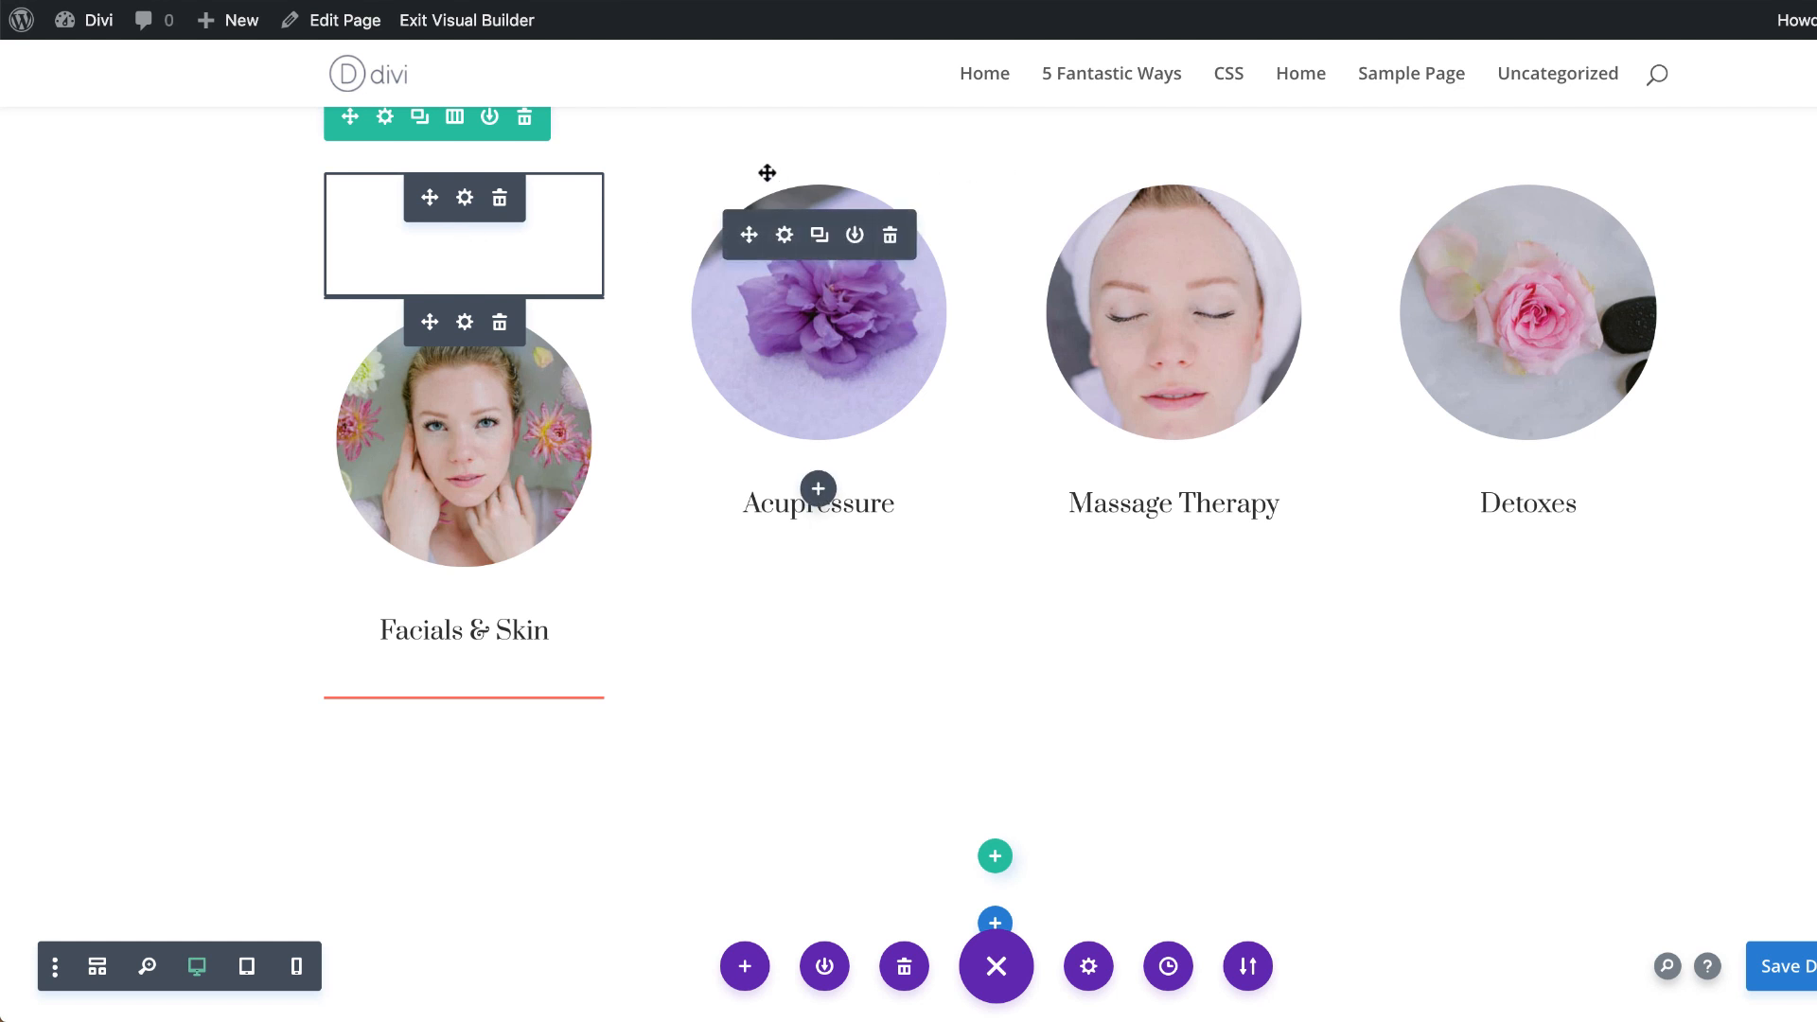
click(817, 236)
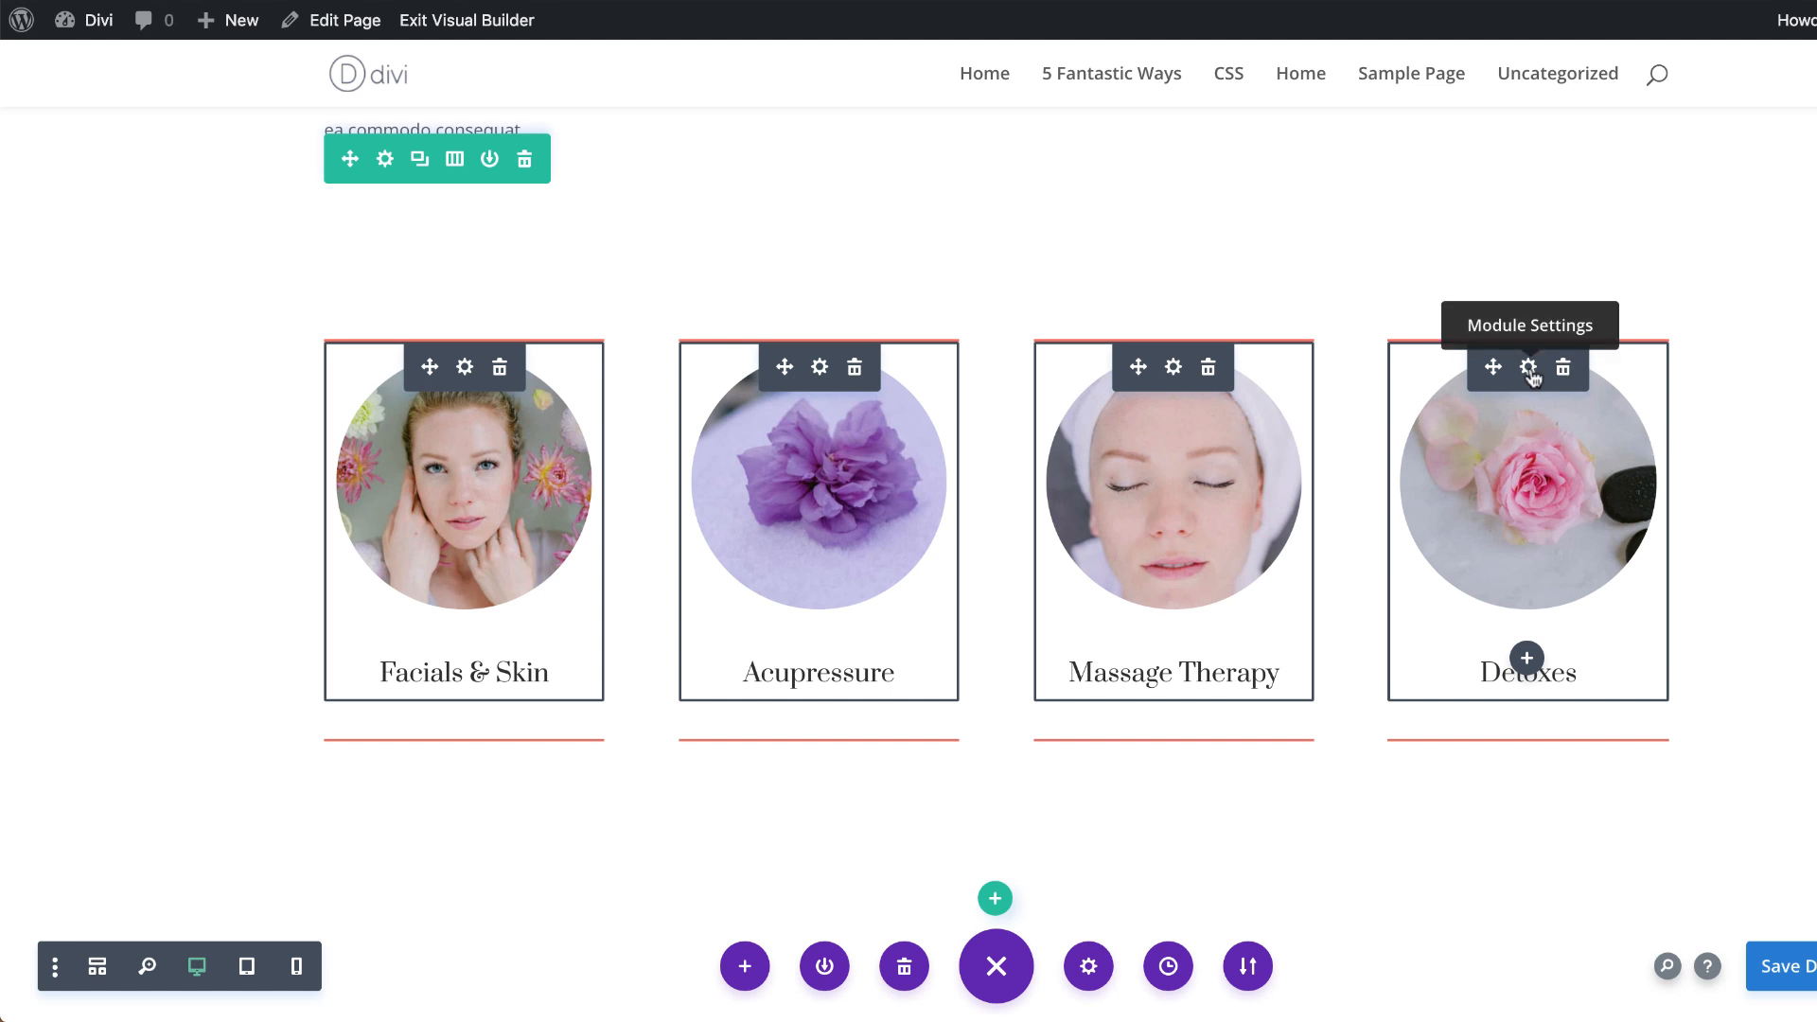
Step: Open the shared settings of the four selected blurbs and paste the lorem ipsum paragraph as their content
click(1530, 371)
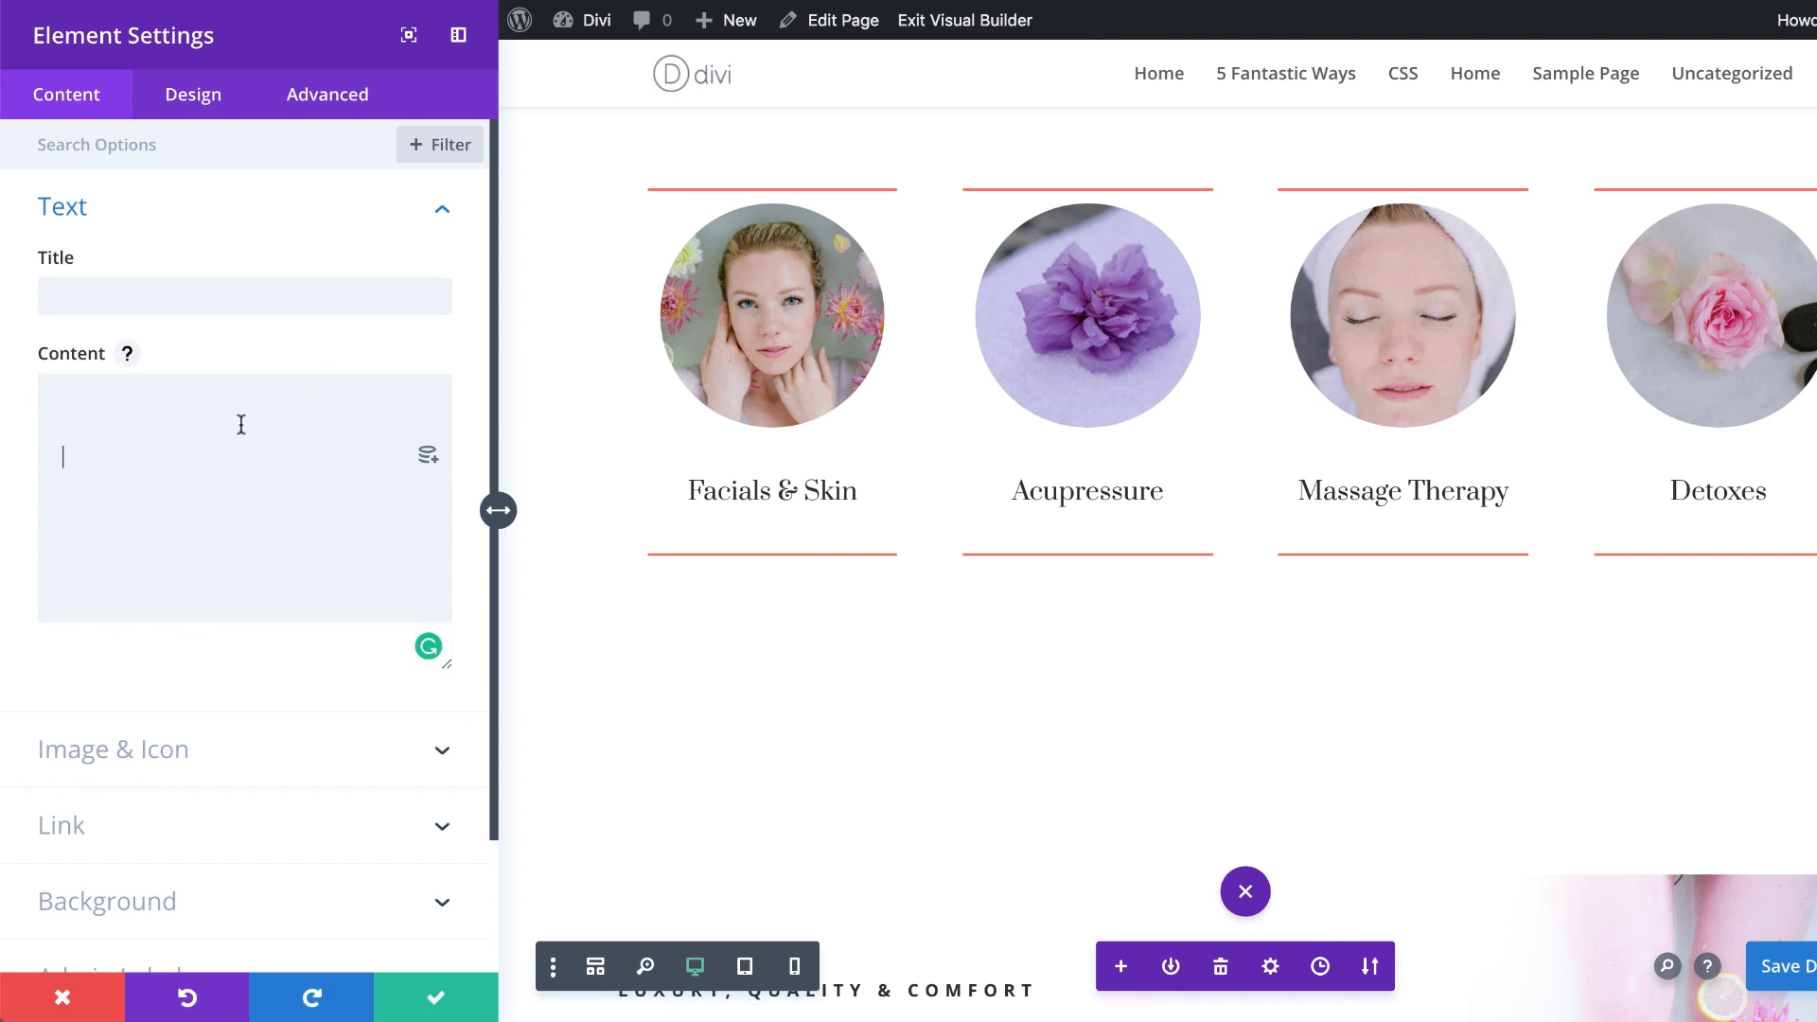
text(Lorem ipsum dolor sit amet, consectetuer adipiscing elit. Donec odio. Quisque volutpat mattis eros. Nullam malesuada erat ut turpis. Suspendisse urna nibh, viverra non, semper suscipit, posuere a, pede.)
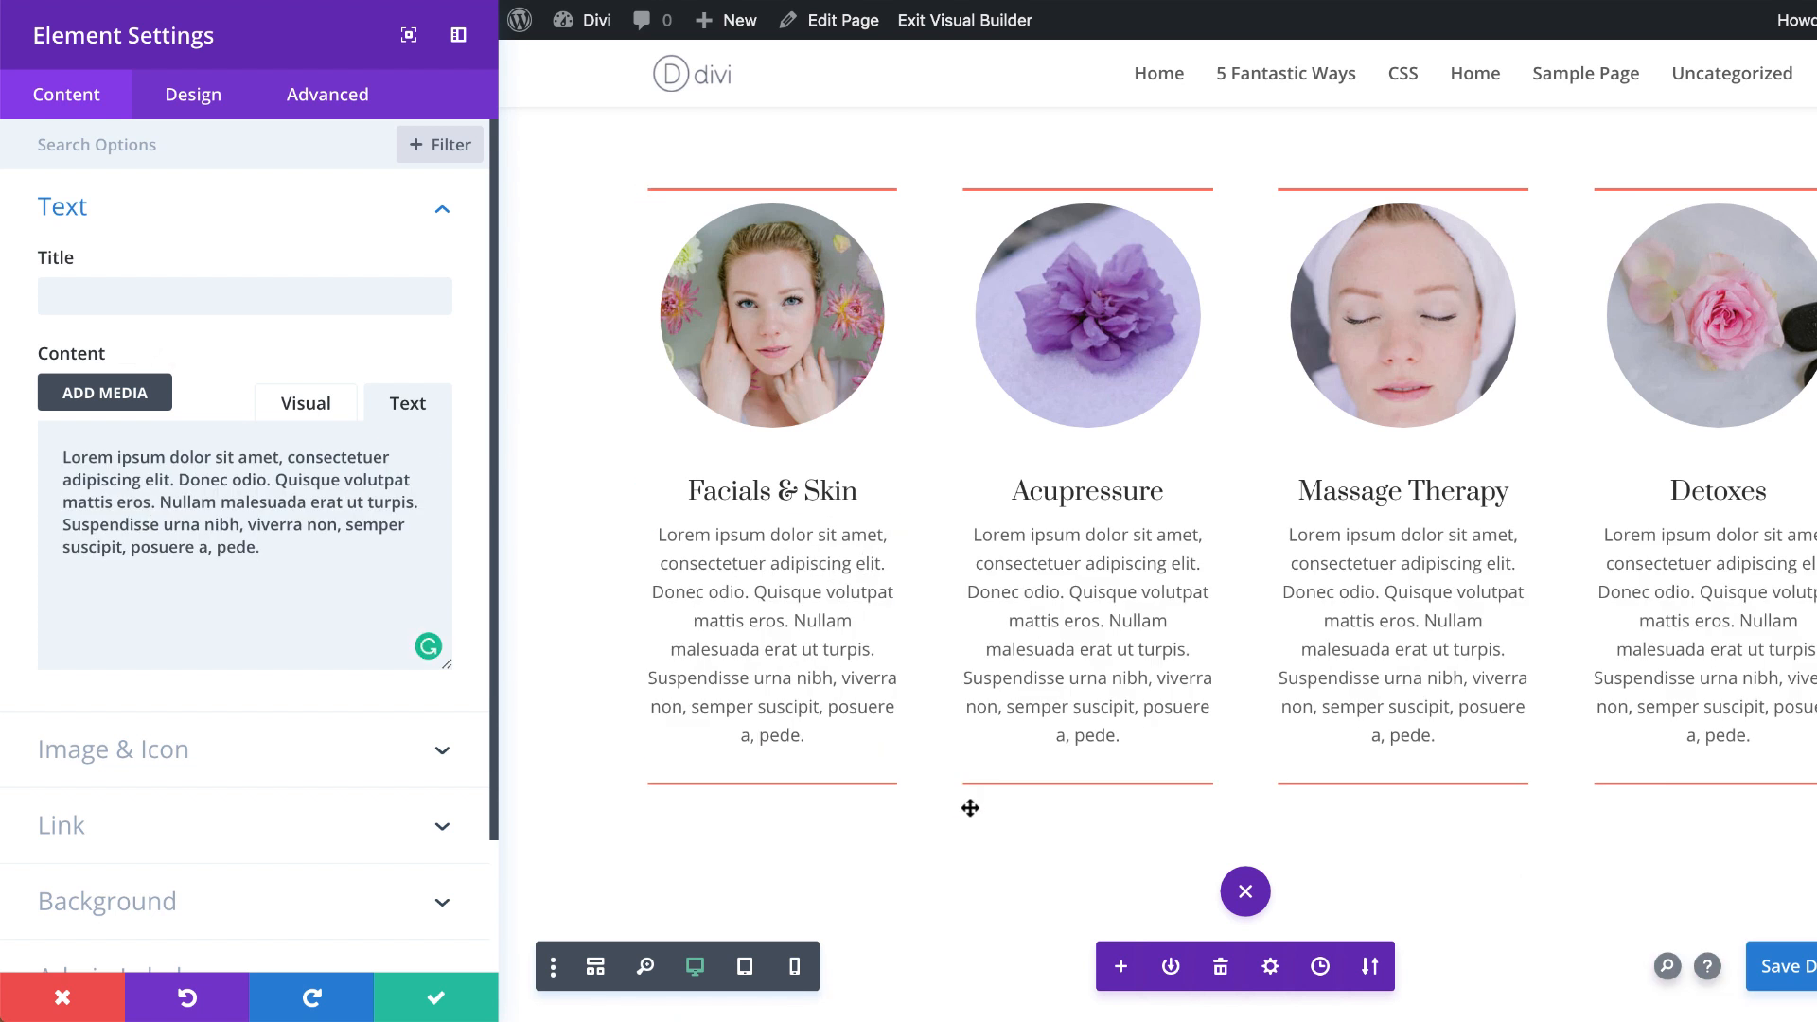
Step: Set the selected blurbs' default custom margin to -100px top and -65px bottom
click(195, 98)
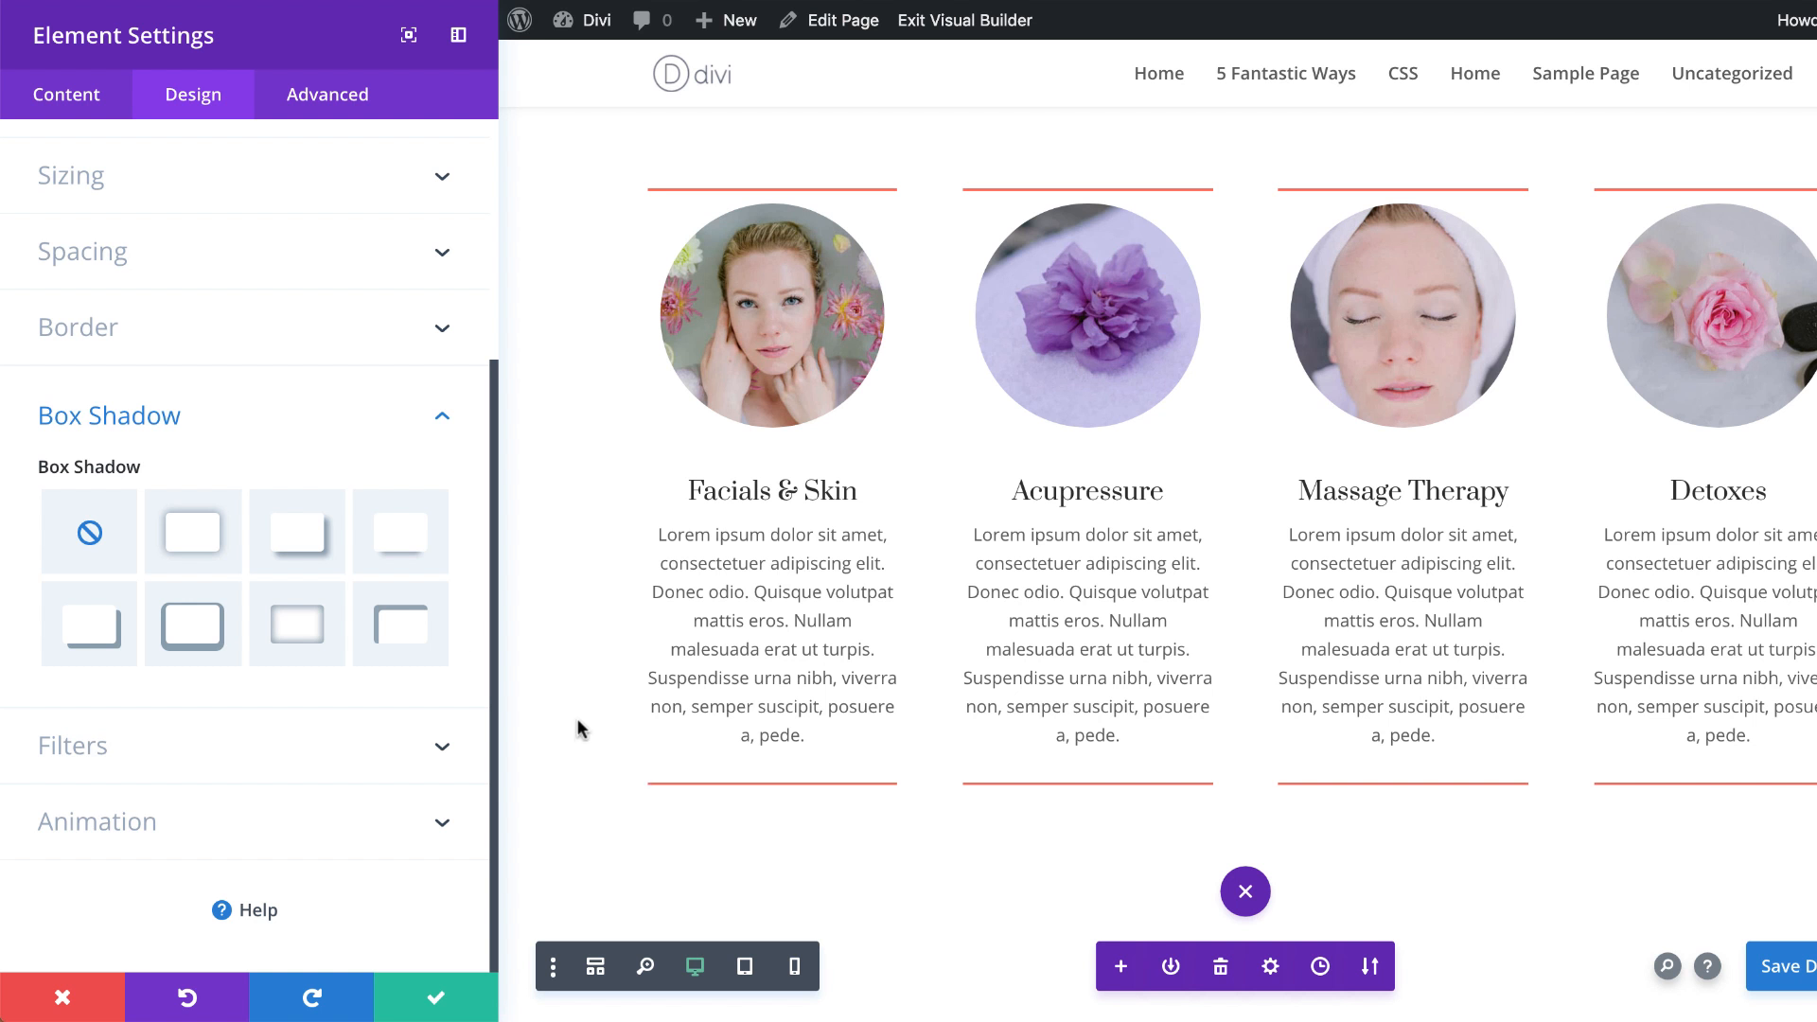
click(121, 258)
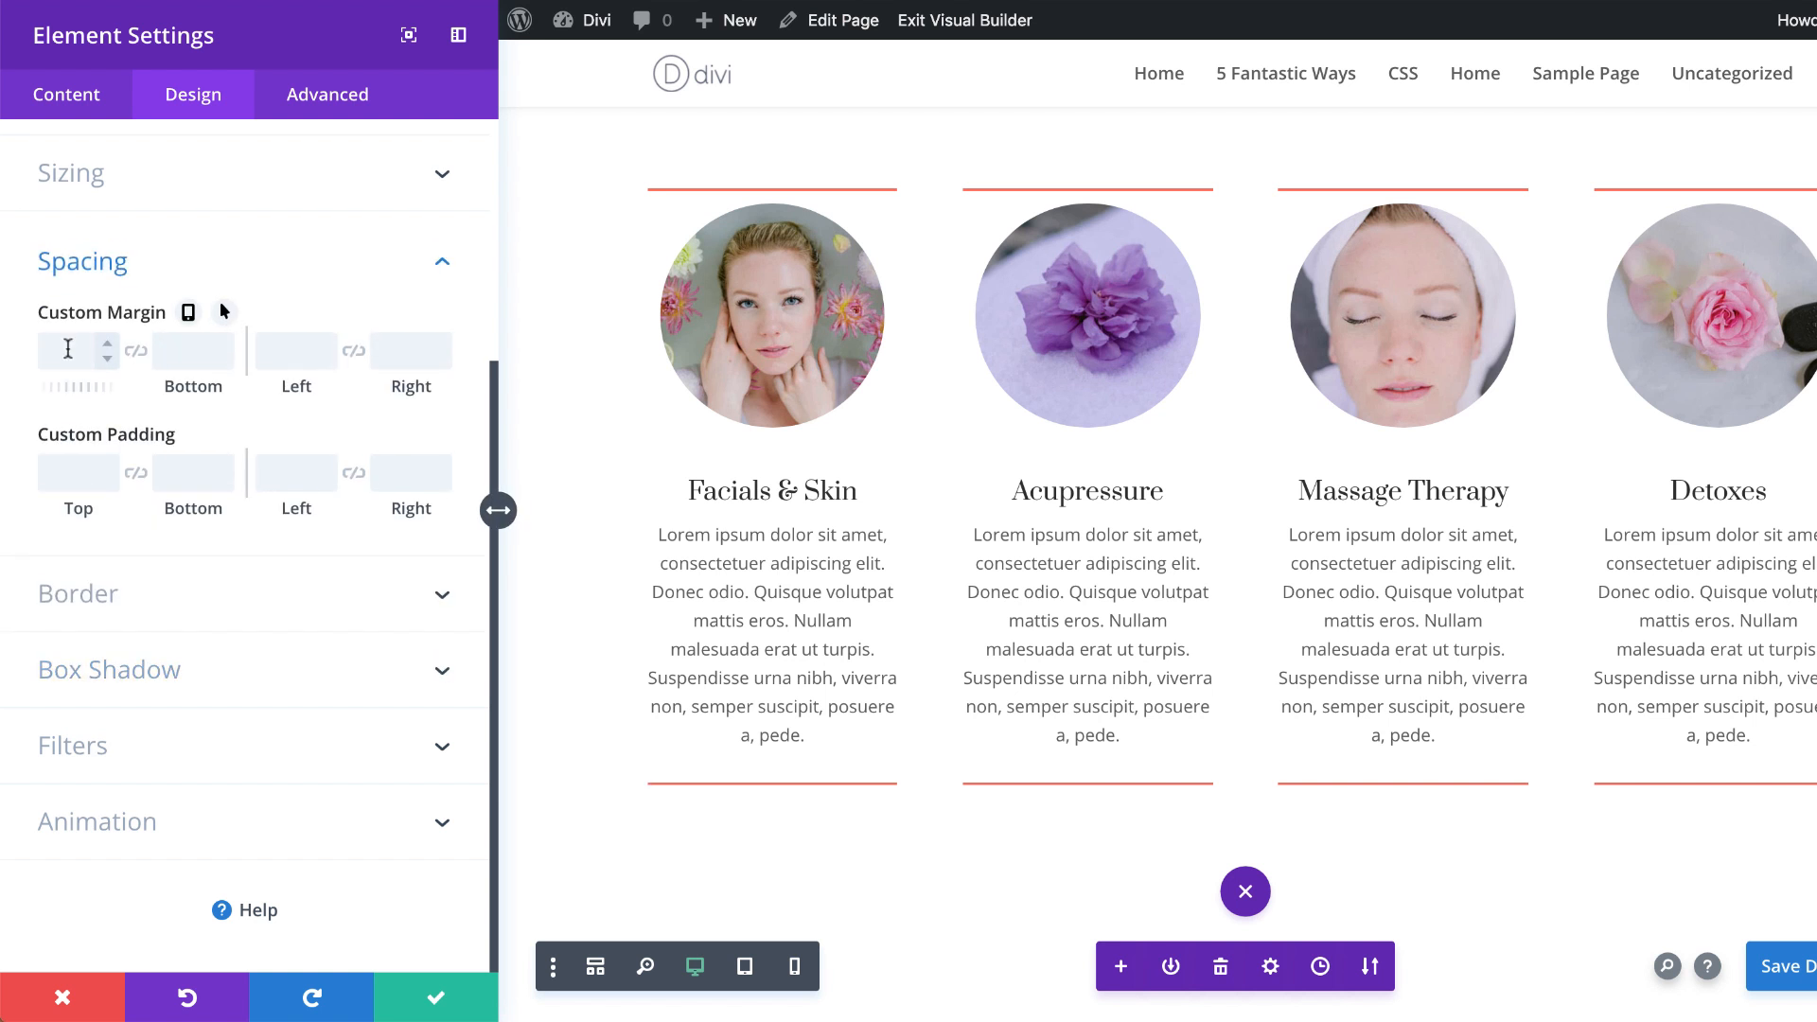
click(69, 349)
text(-100px)
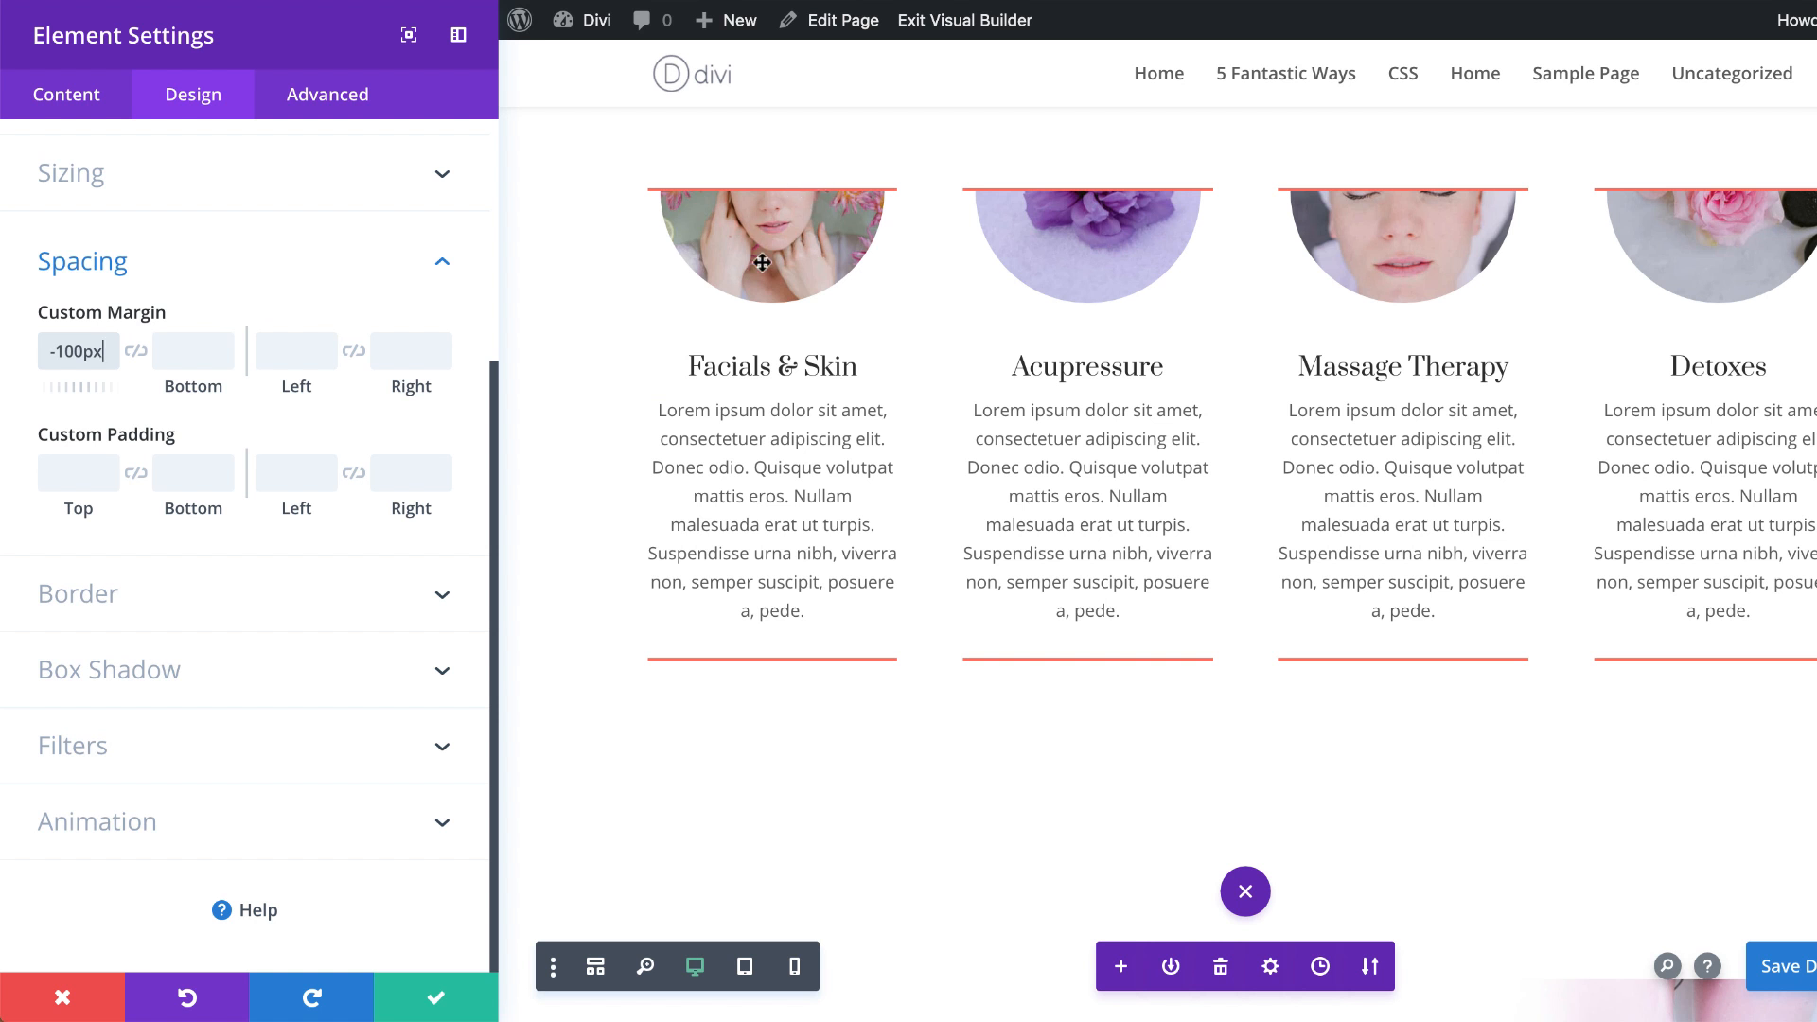
click(178, 354)
text(-65px)
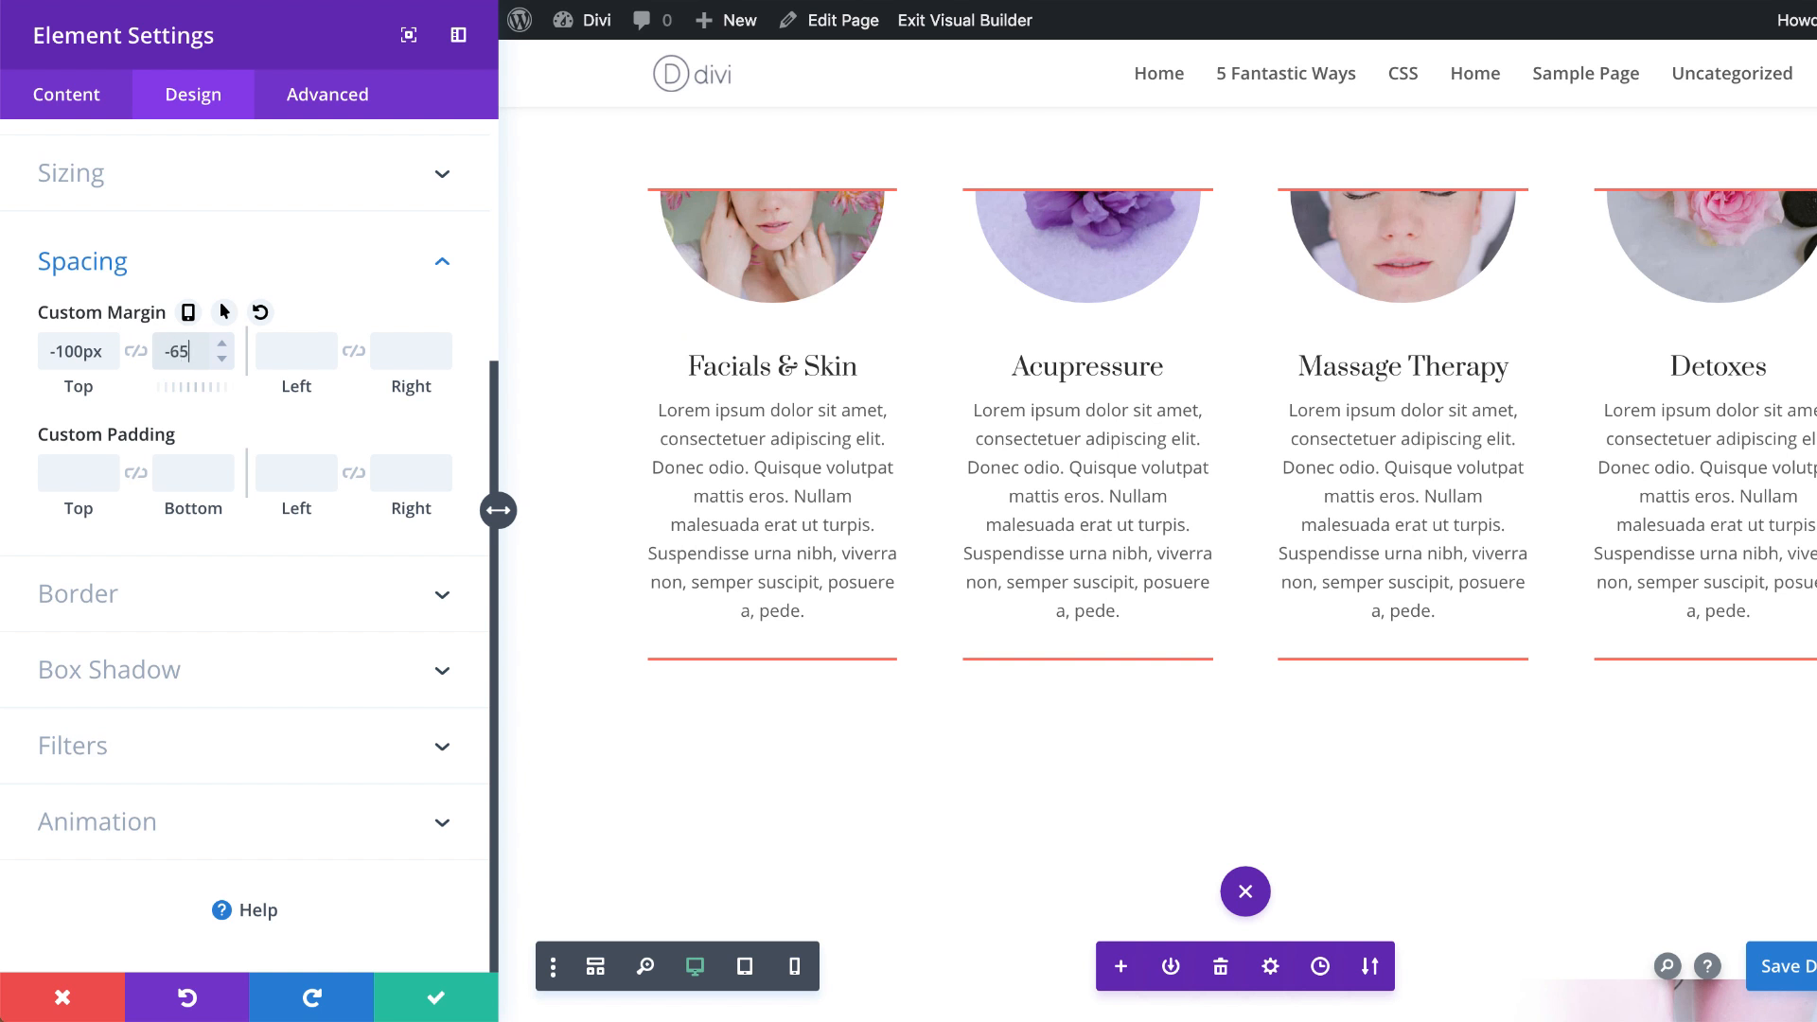
Step: Enable hover values for the blurbs' custom margin, set top and bottom to 0px on hover, and compare default with hover
mouse_move(239, 313)
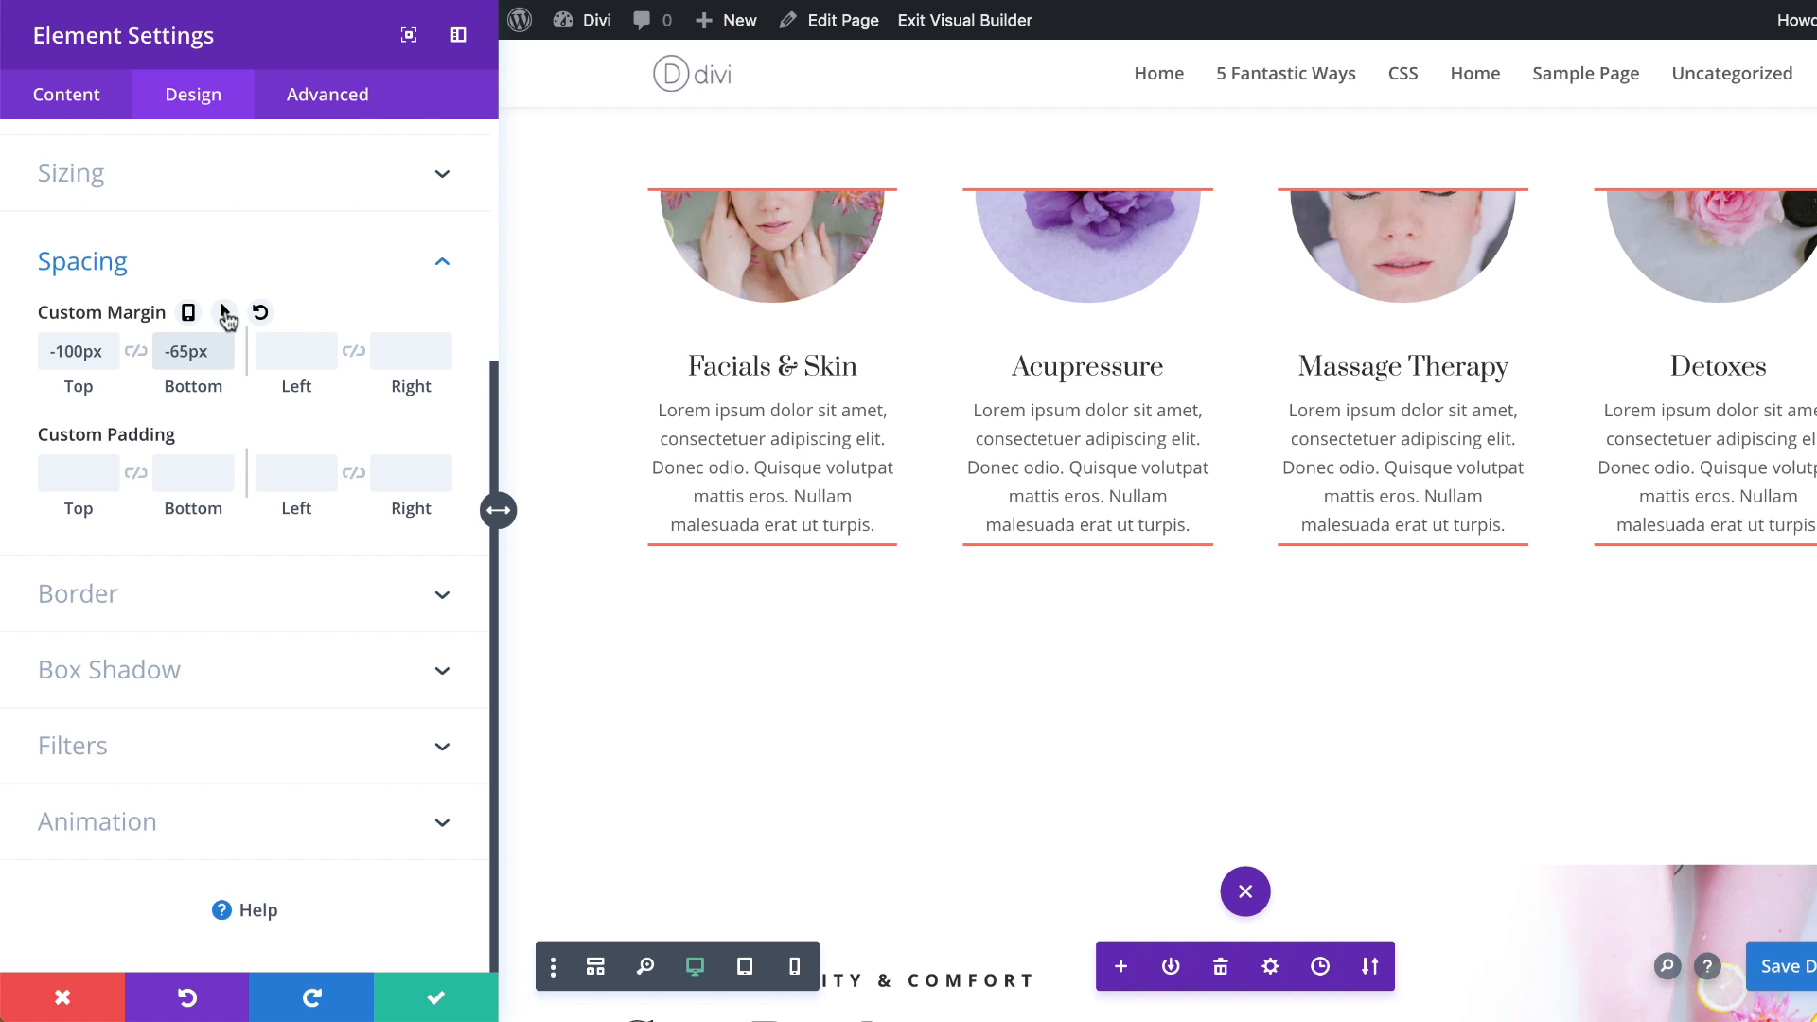
click(224, 313)
click(364, 360)
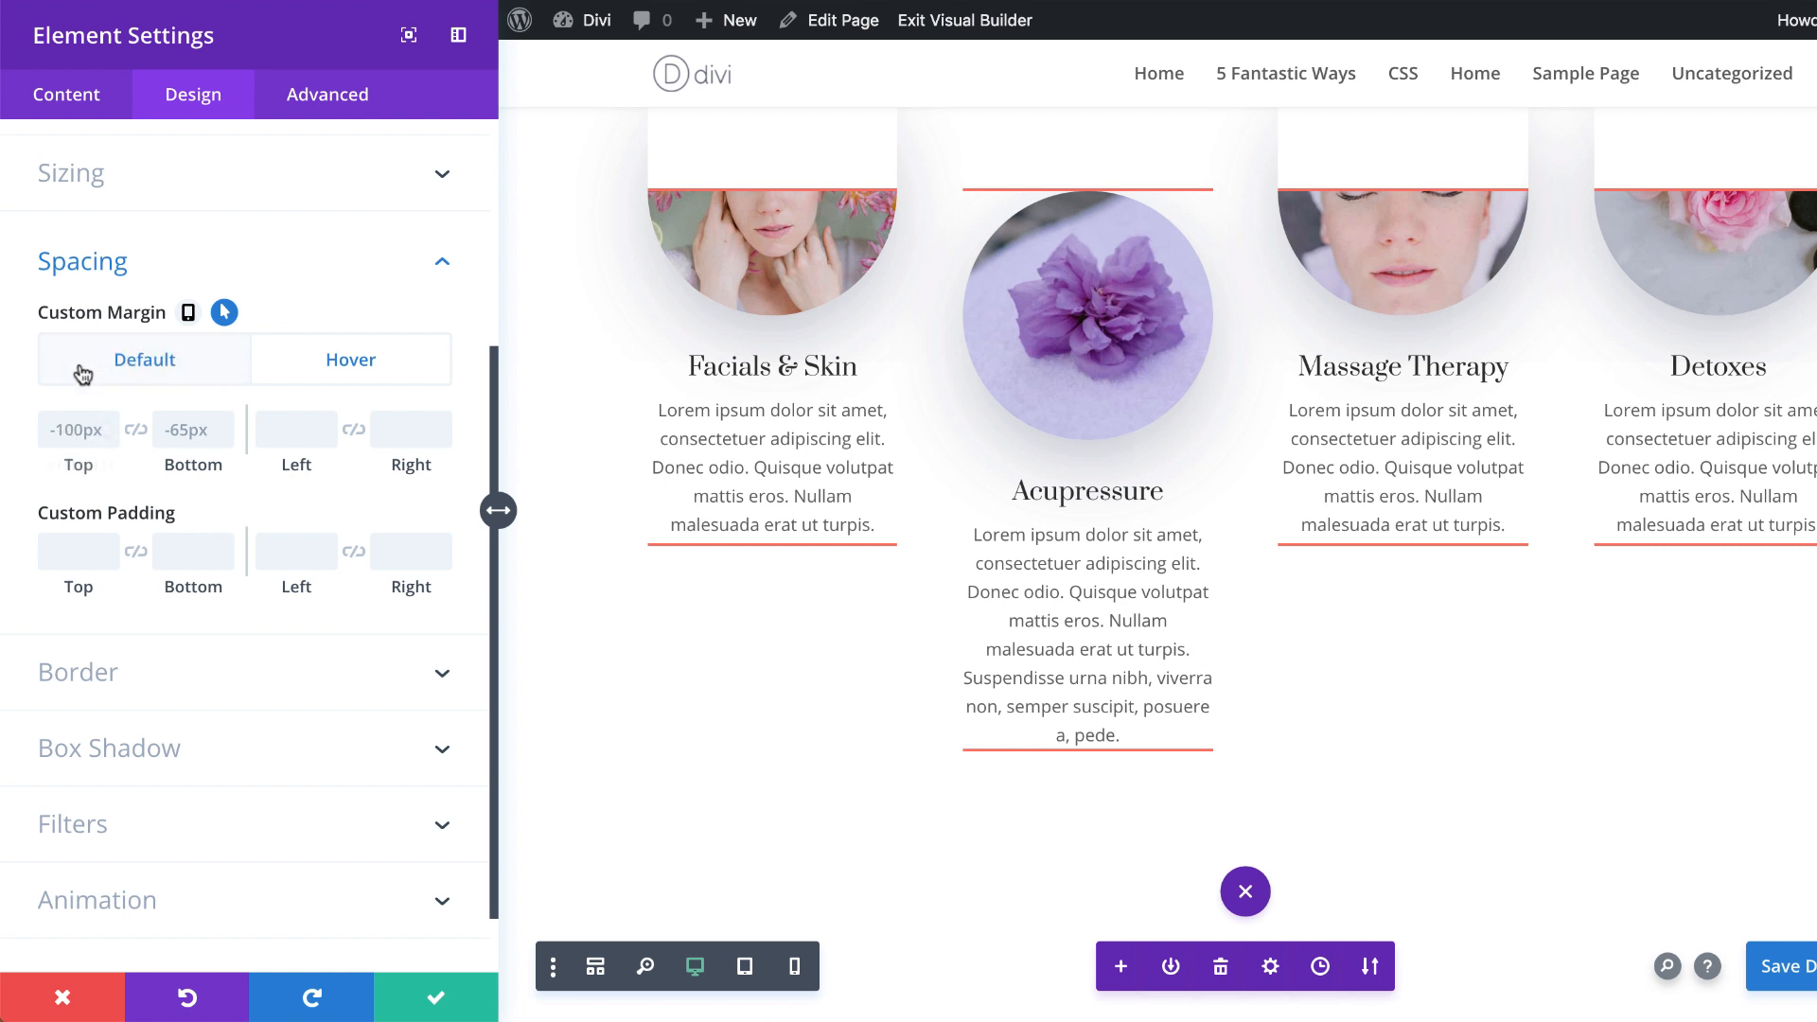
click(90, 430)
text(0px)
click(165, 429)
key(ctrl+a)
text(0px)
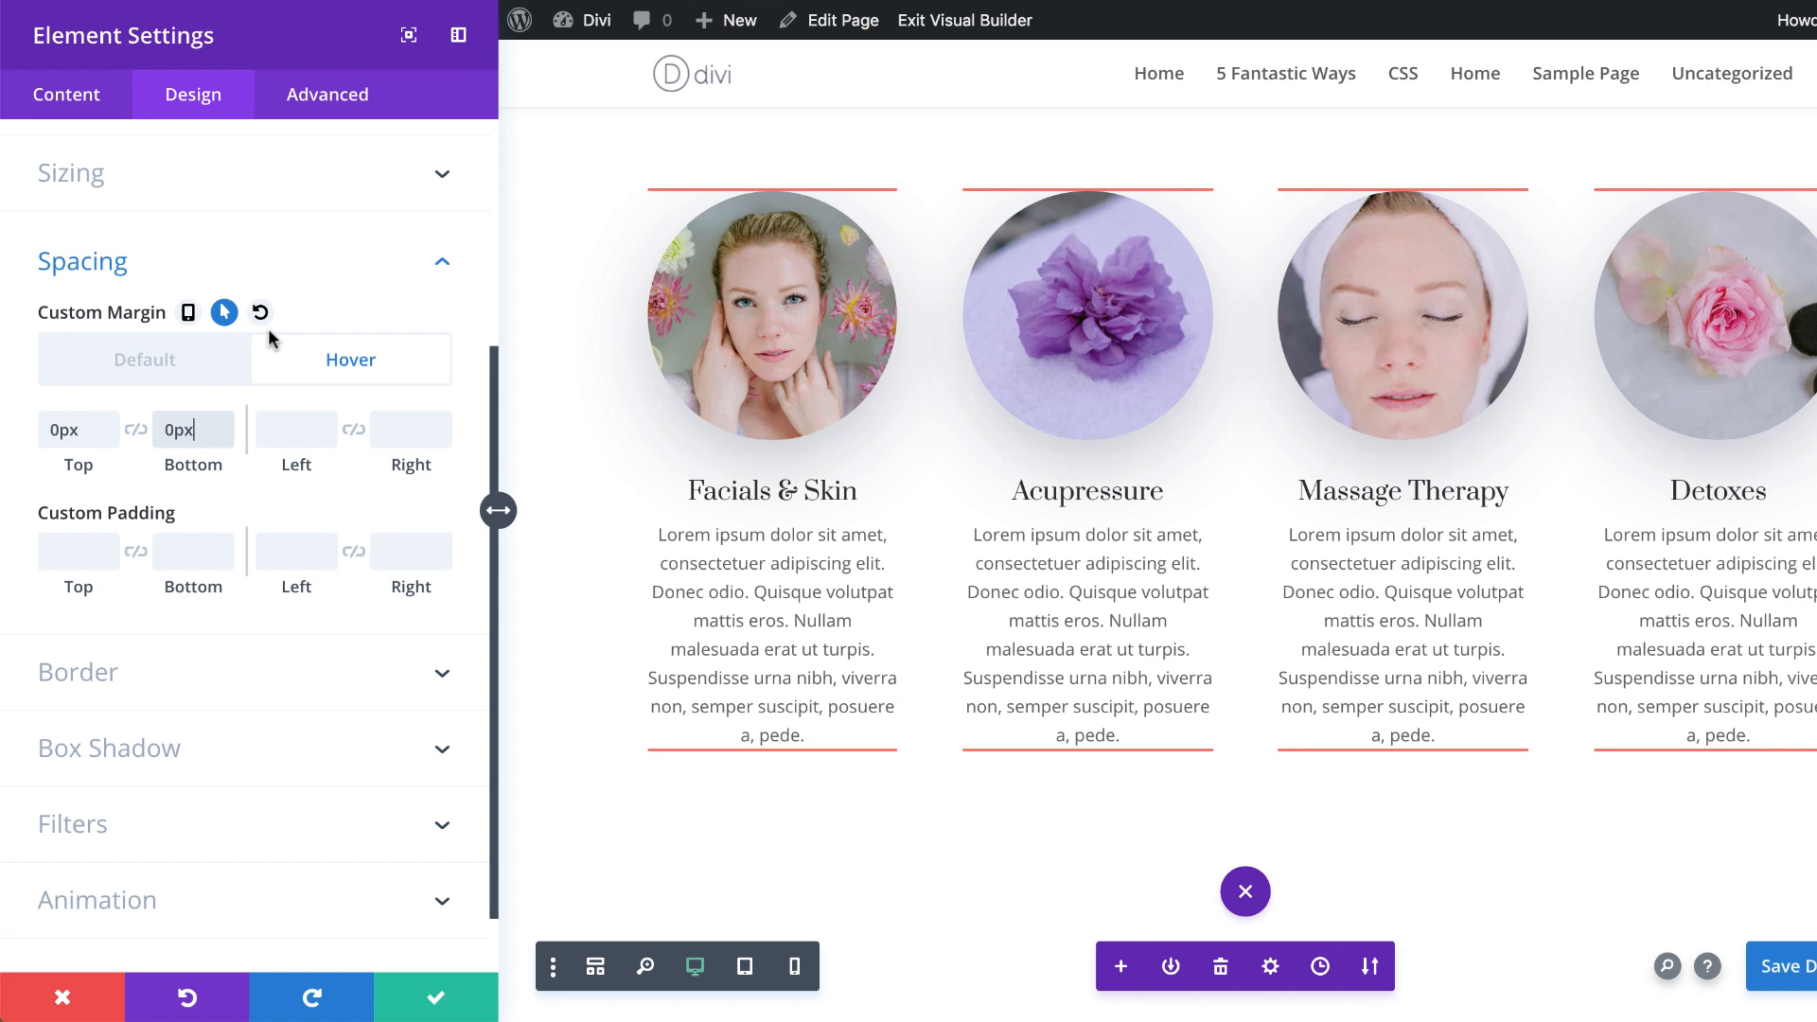
click(126, 359)
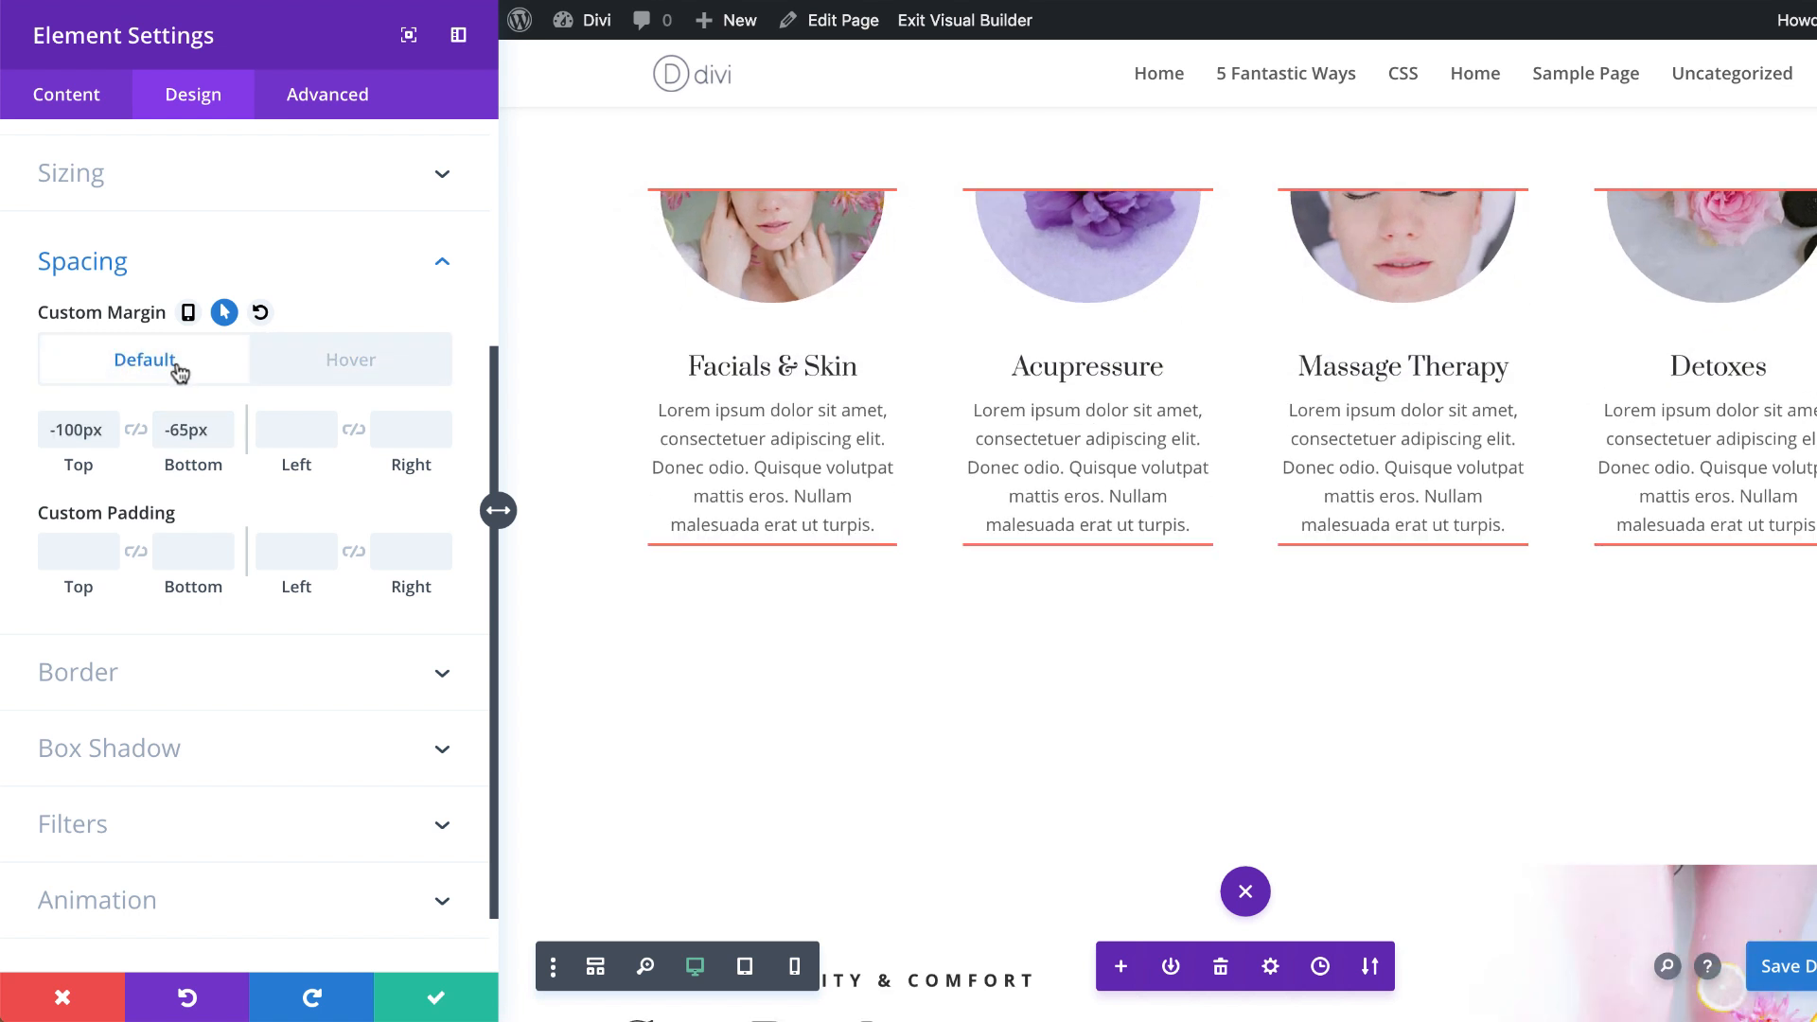
click(355, 360)
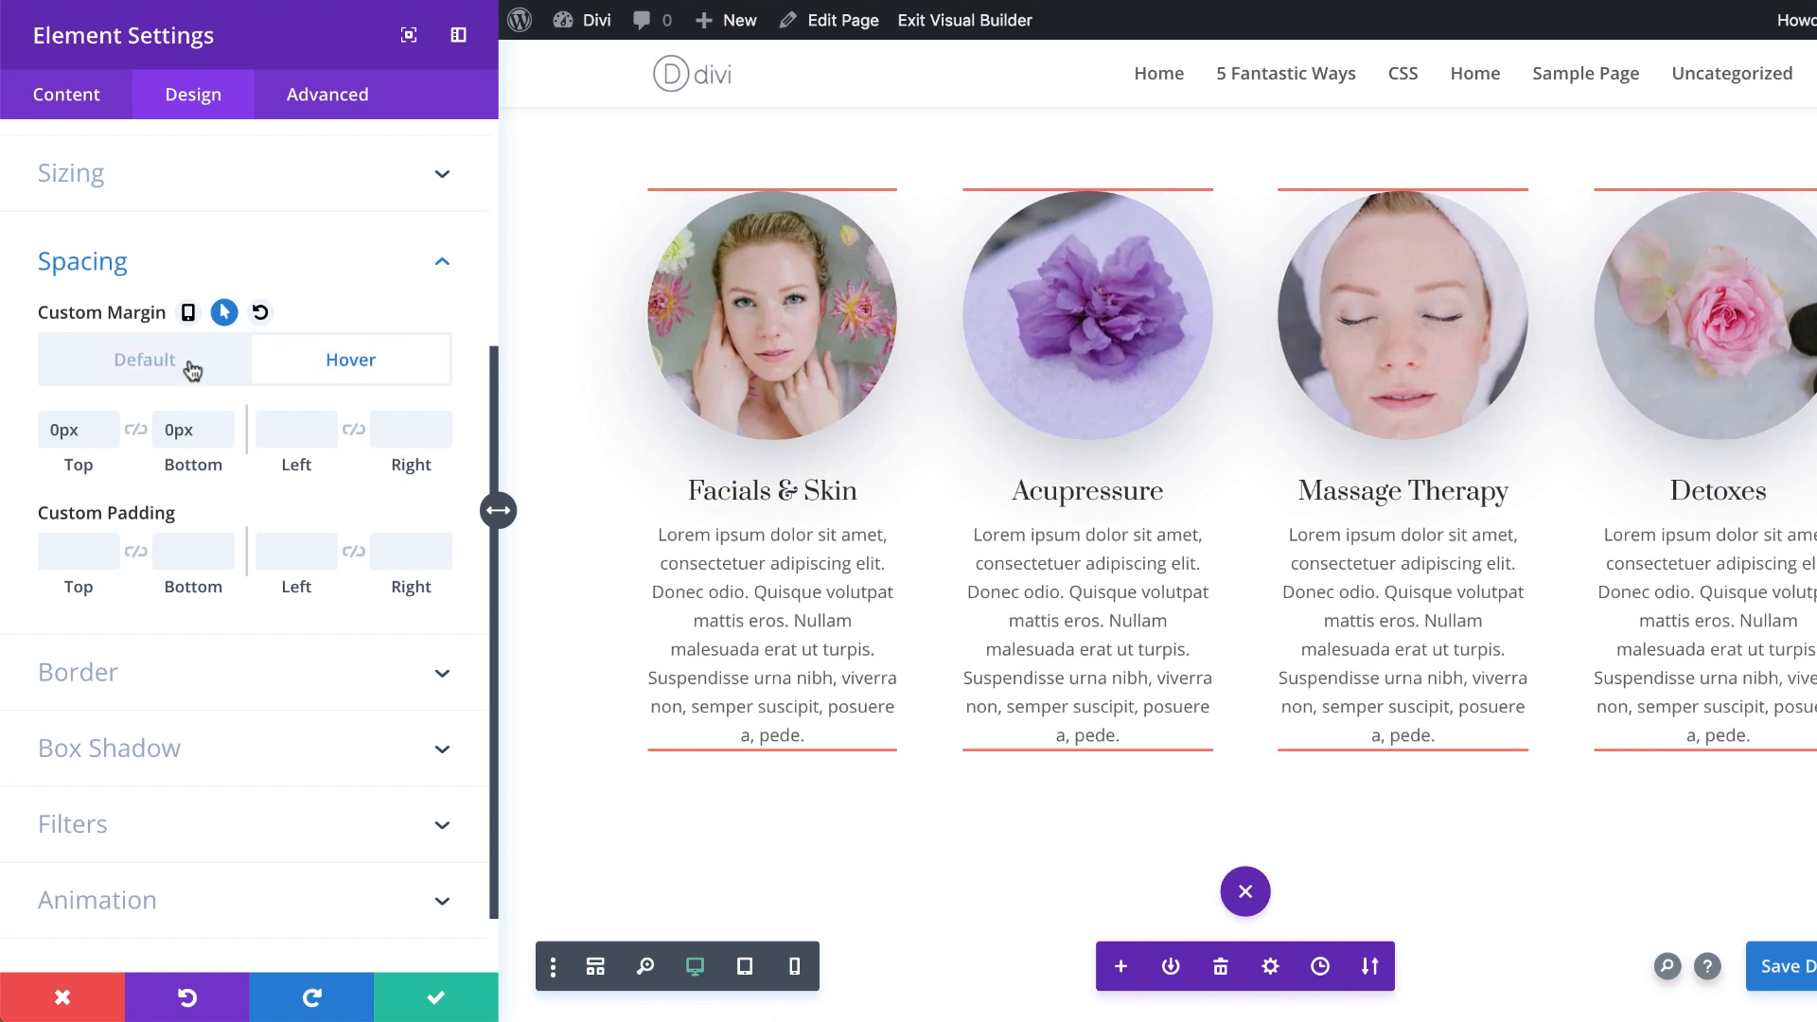
click(192, 369)
click(375, 362)
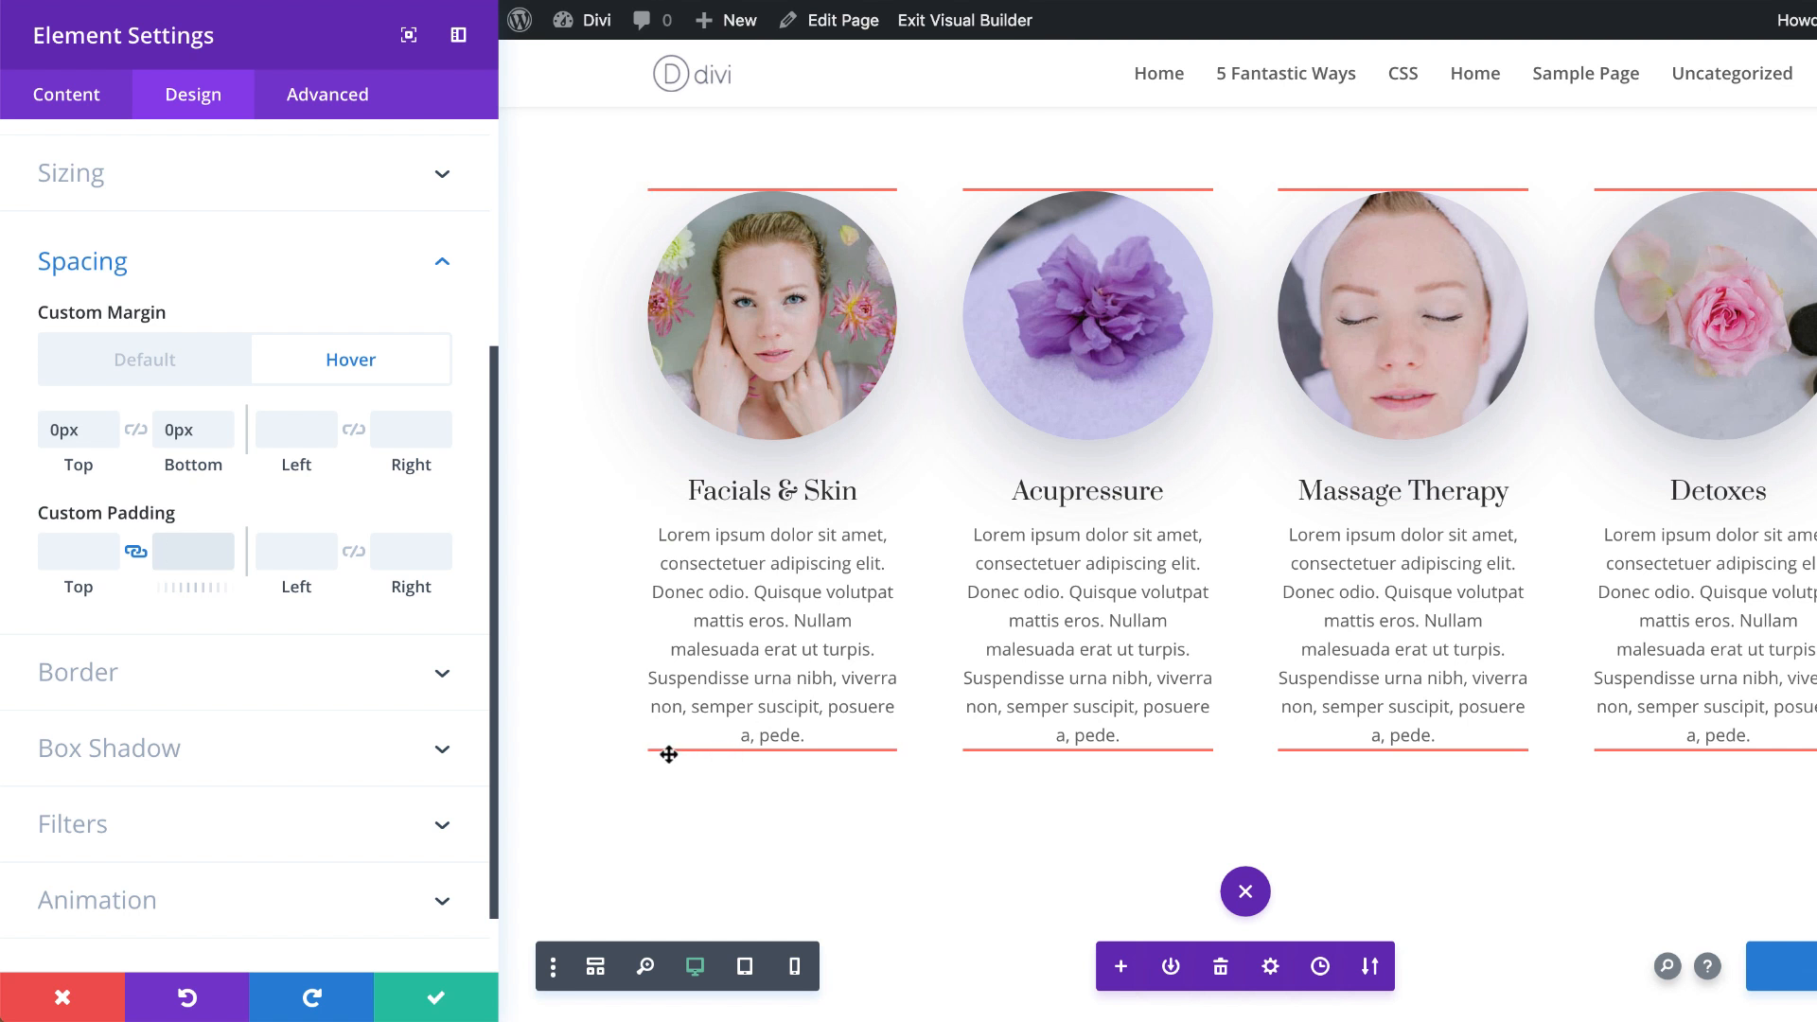
Step: Give the blurbs a hover custom padding of 10px top and bottom, check both states, and save the settings
mouse_move(230, 513)
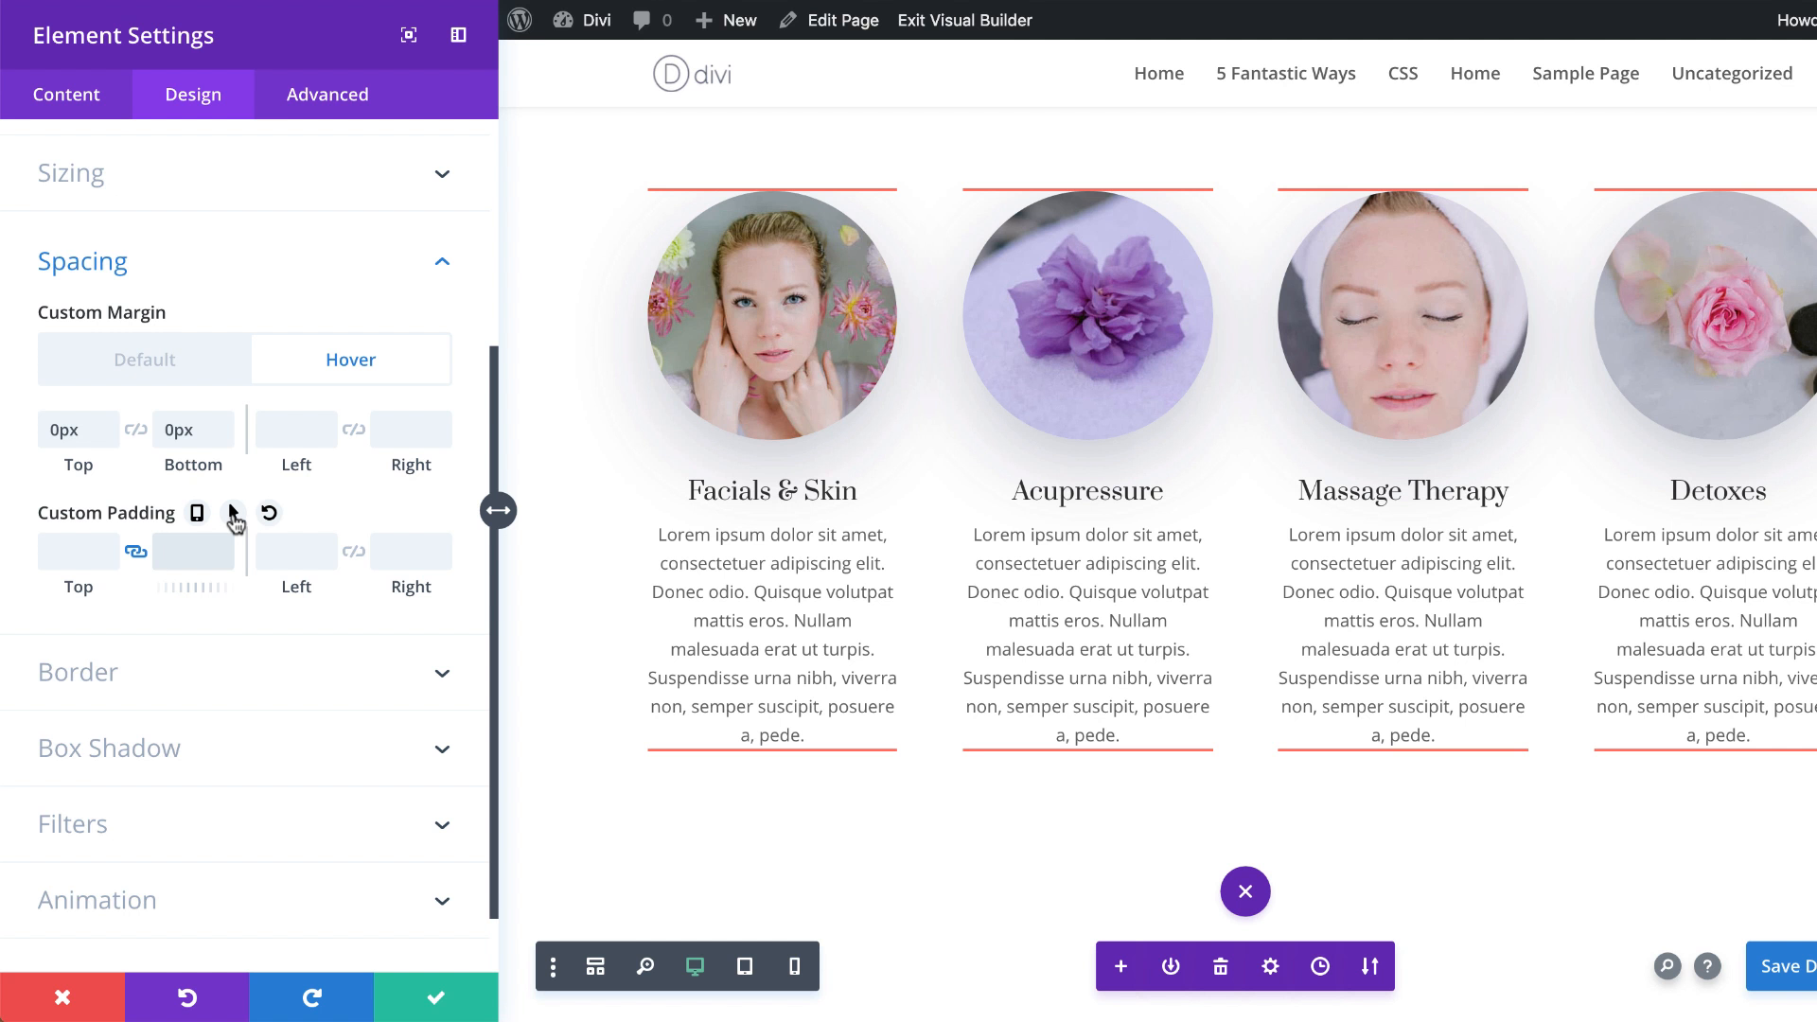
click(233, 514)
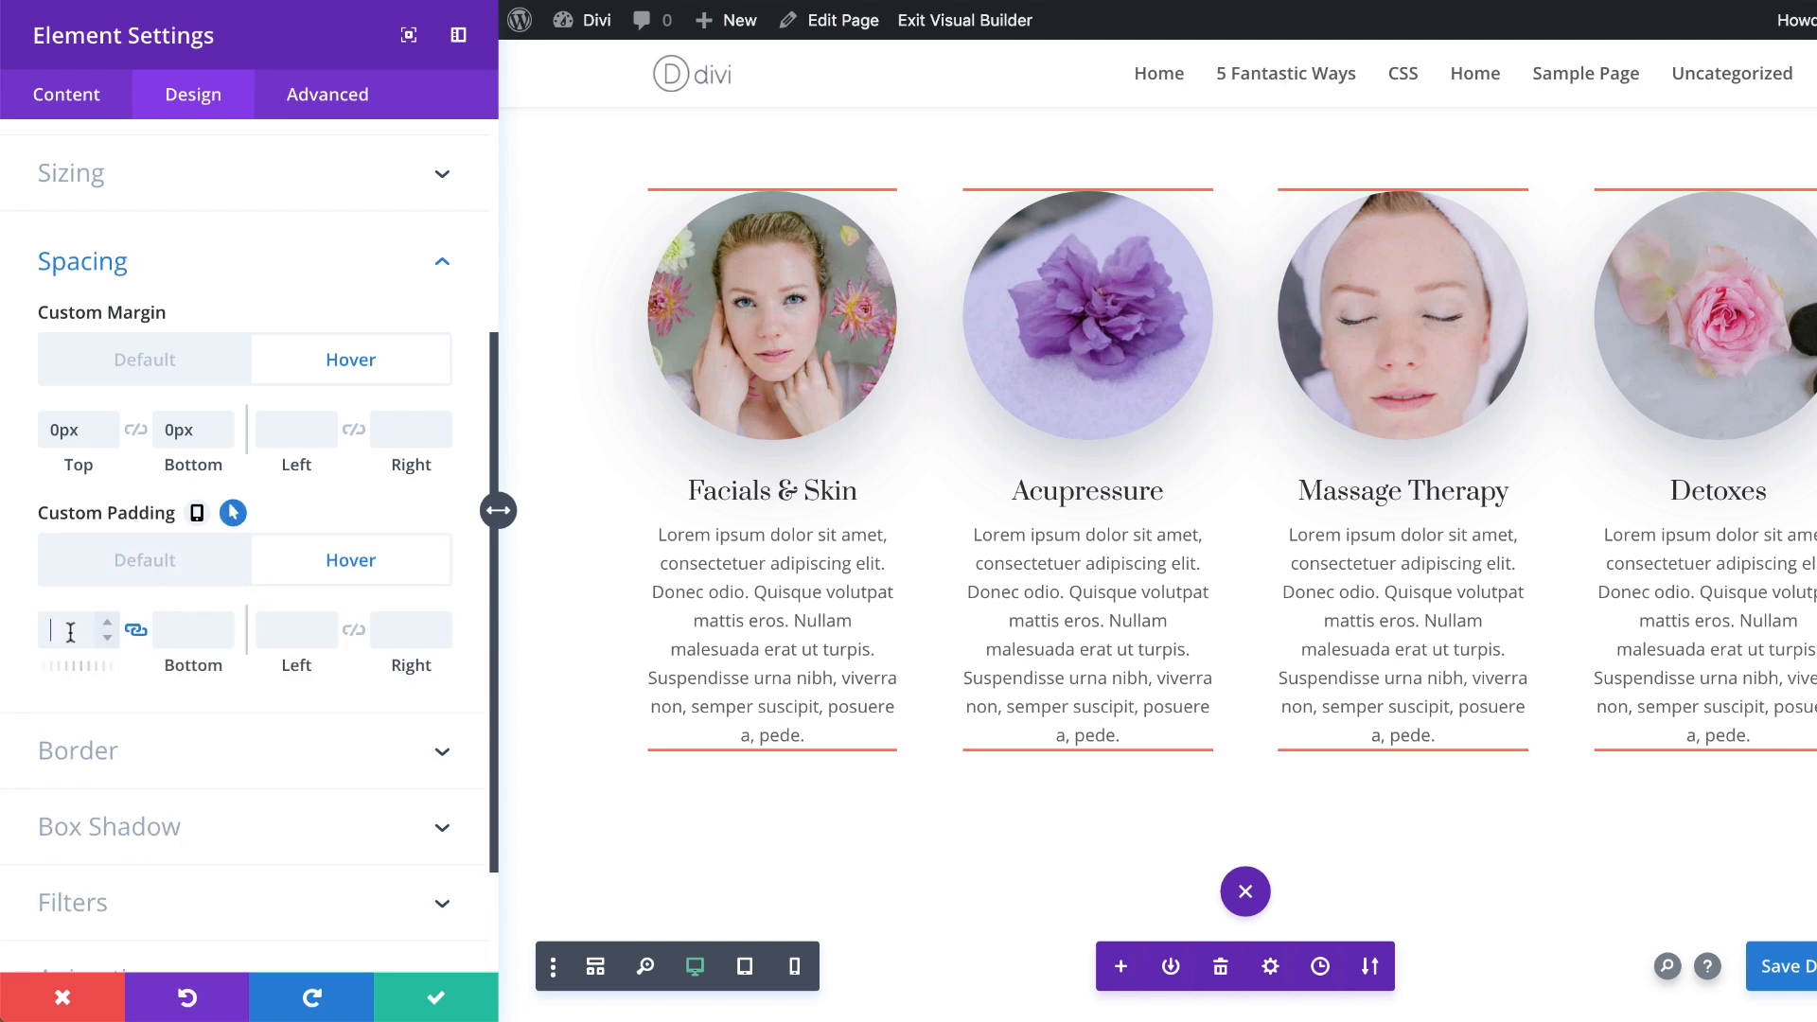
text(10)
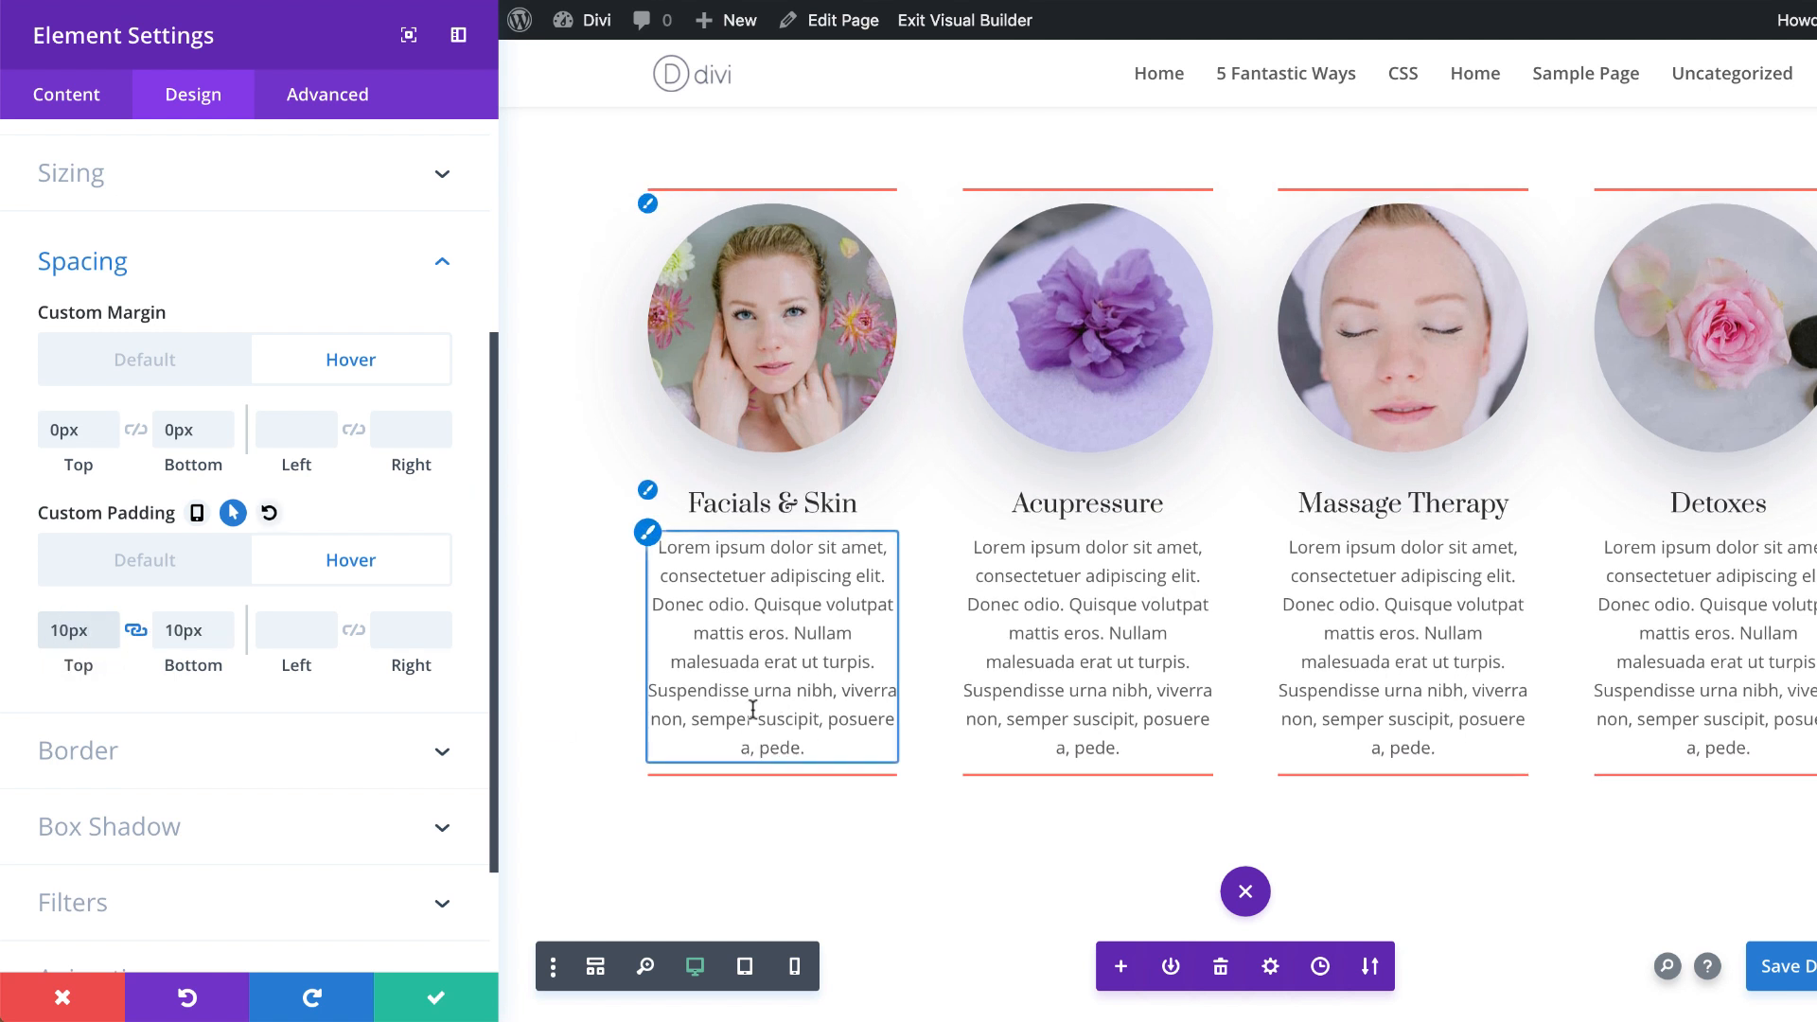
click(145, 561)
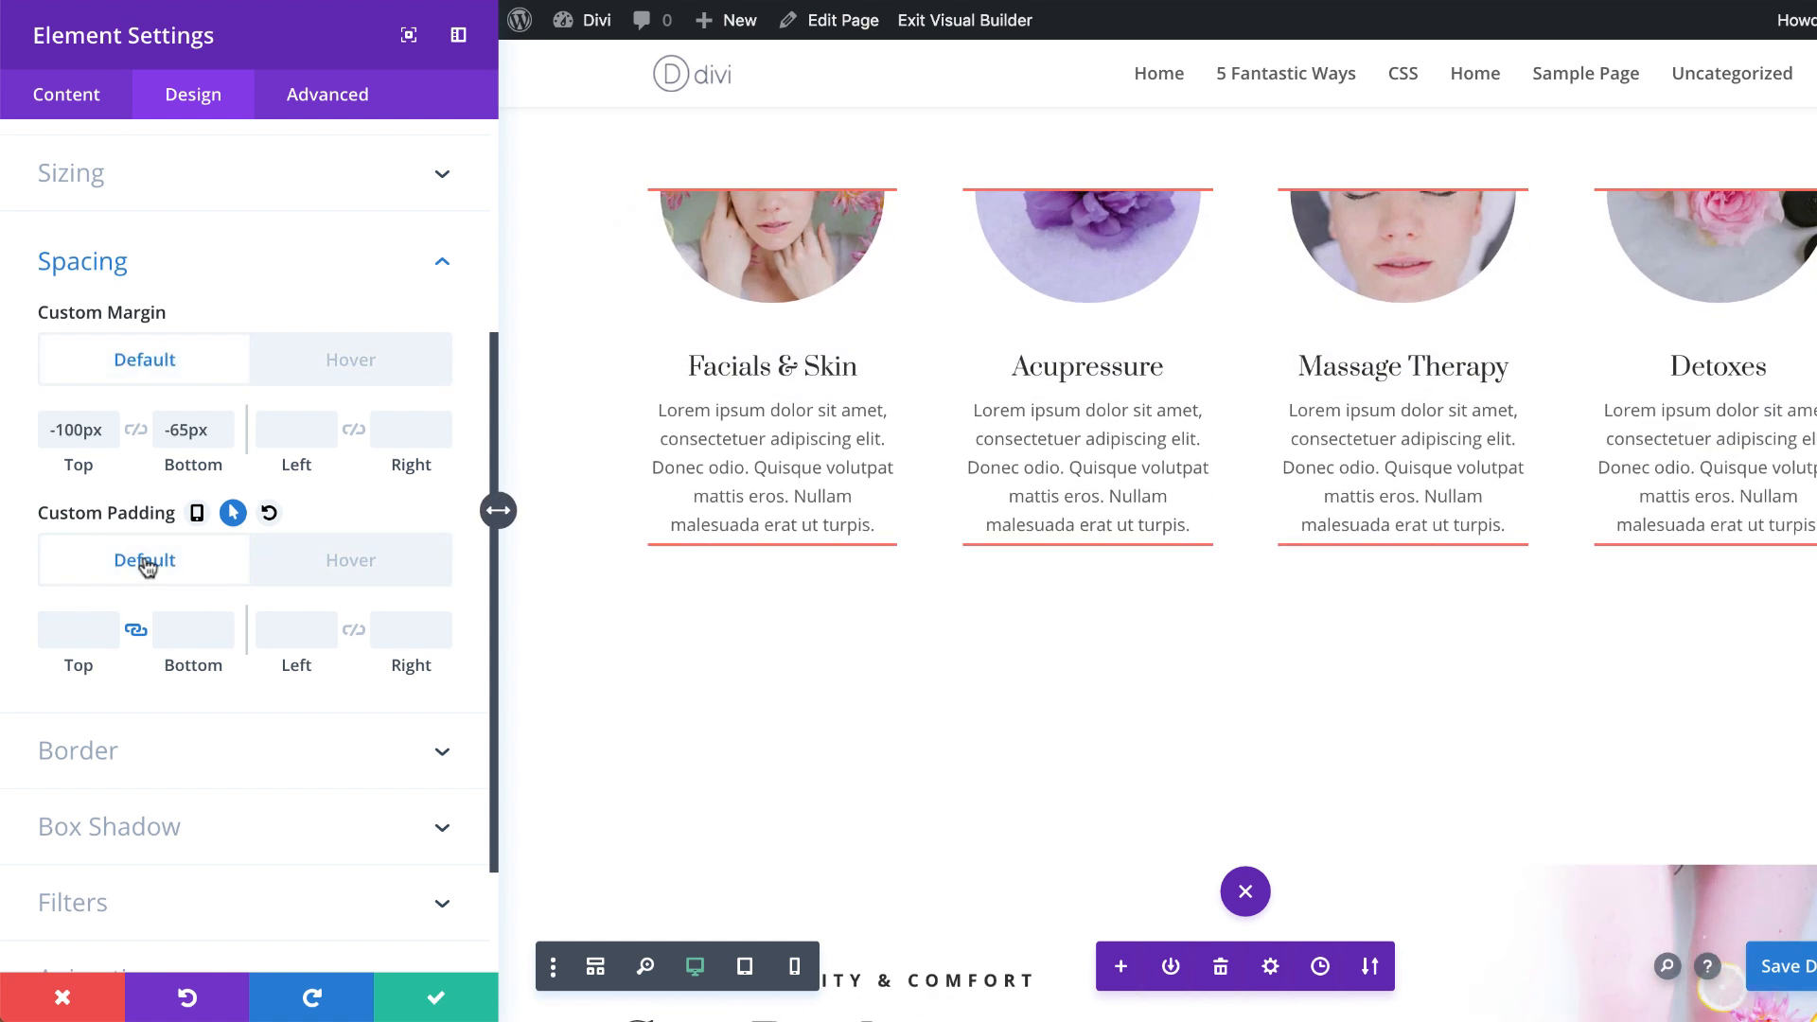
click(343, 562)
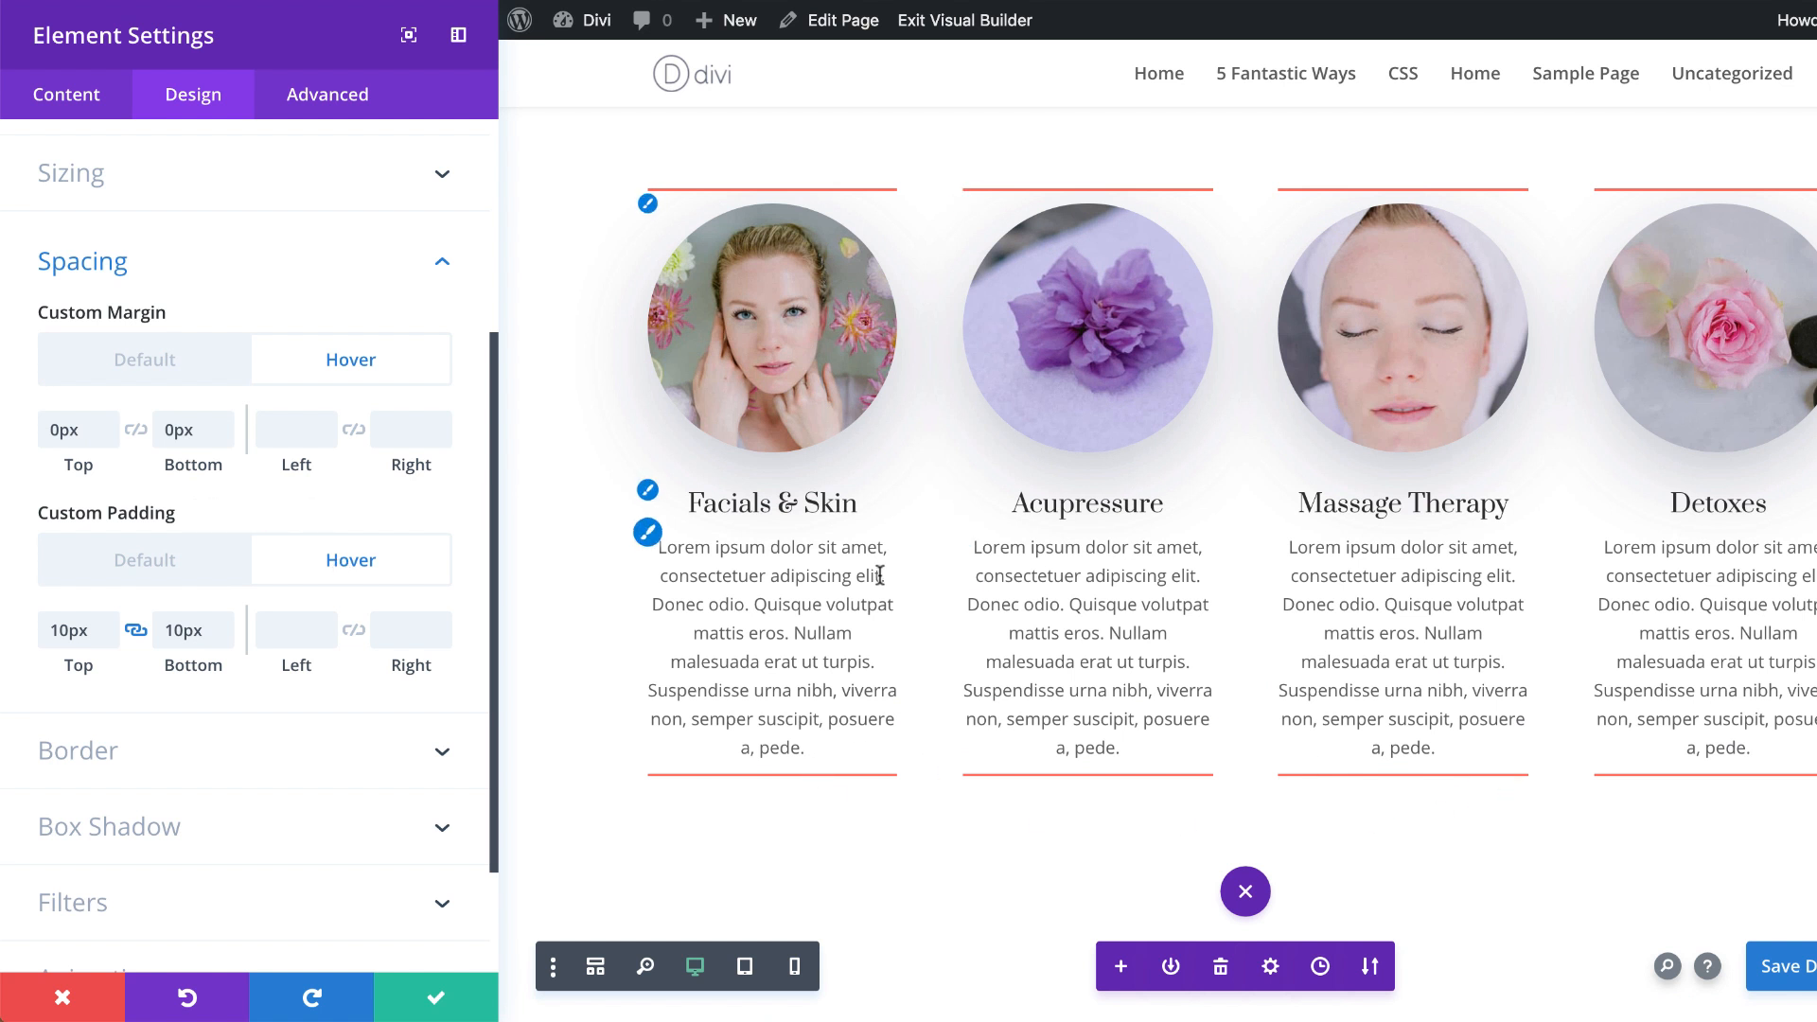
click(438, 1002)
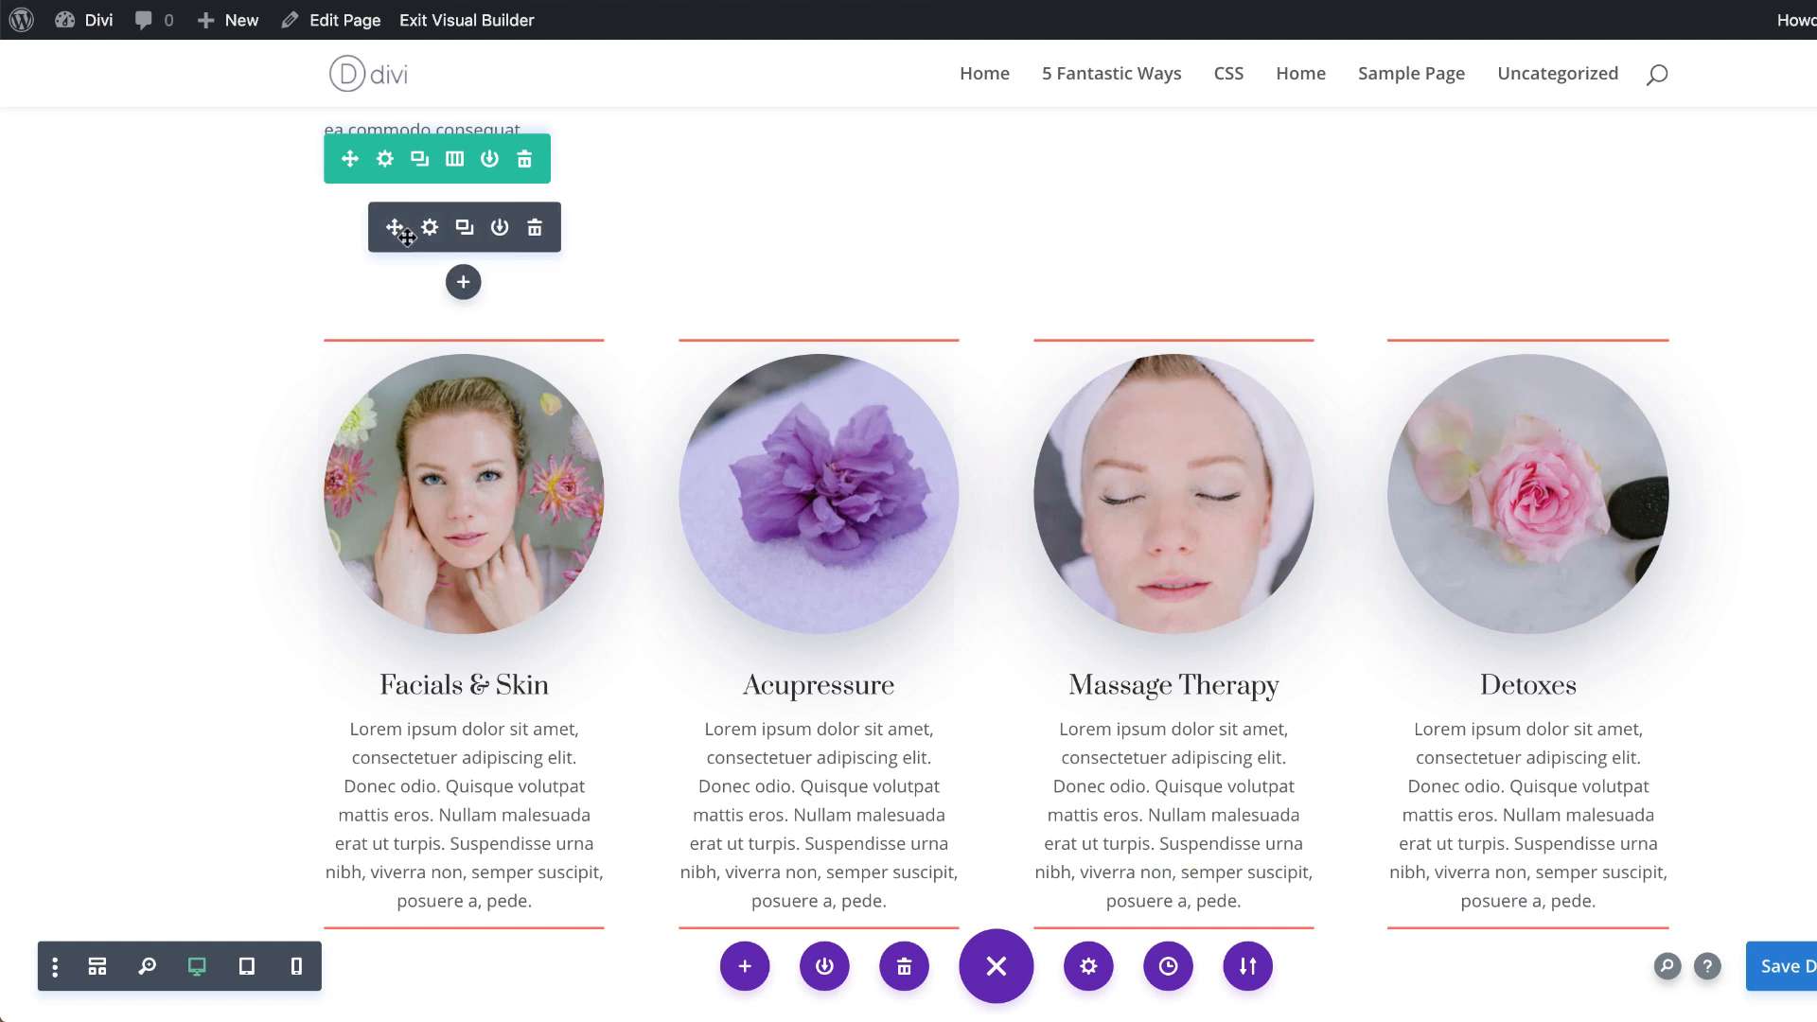
Step: Enable Equalize Column Heights in the sizing options of the row containing the four blurbs
click(385, 161)
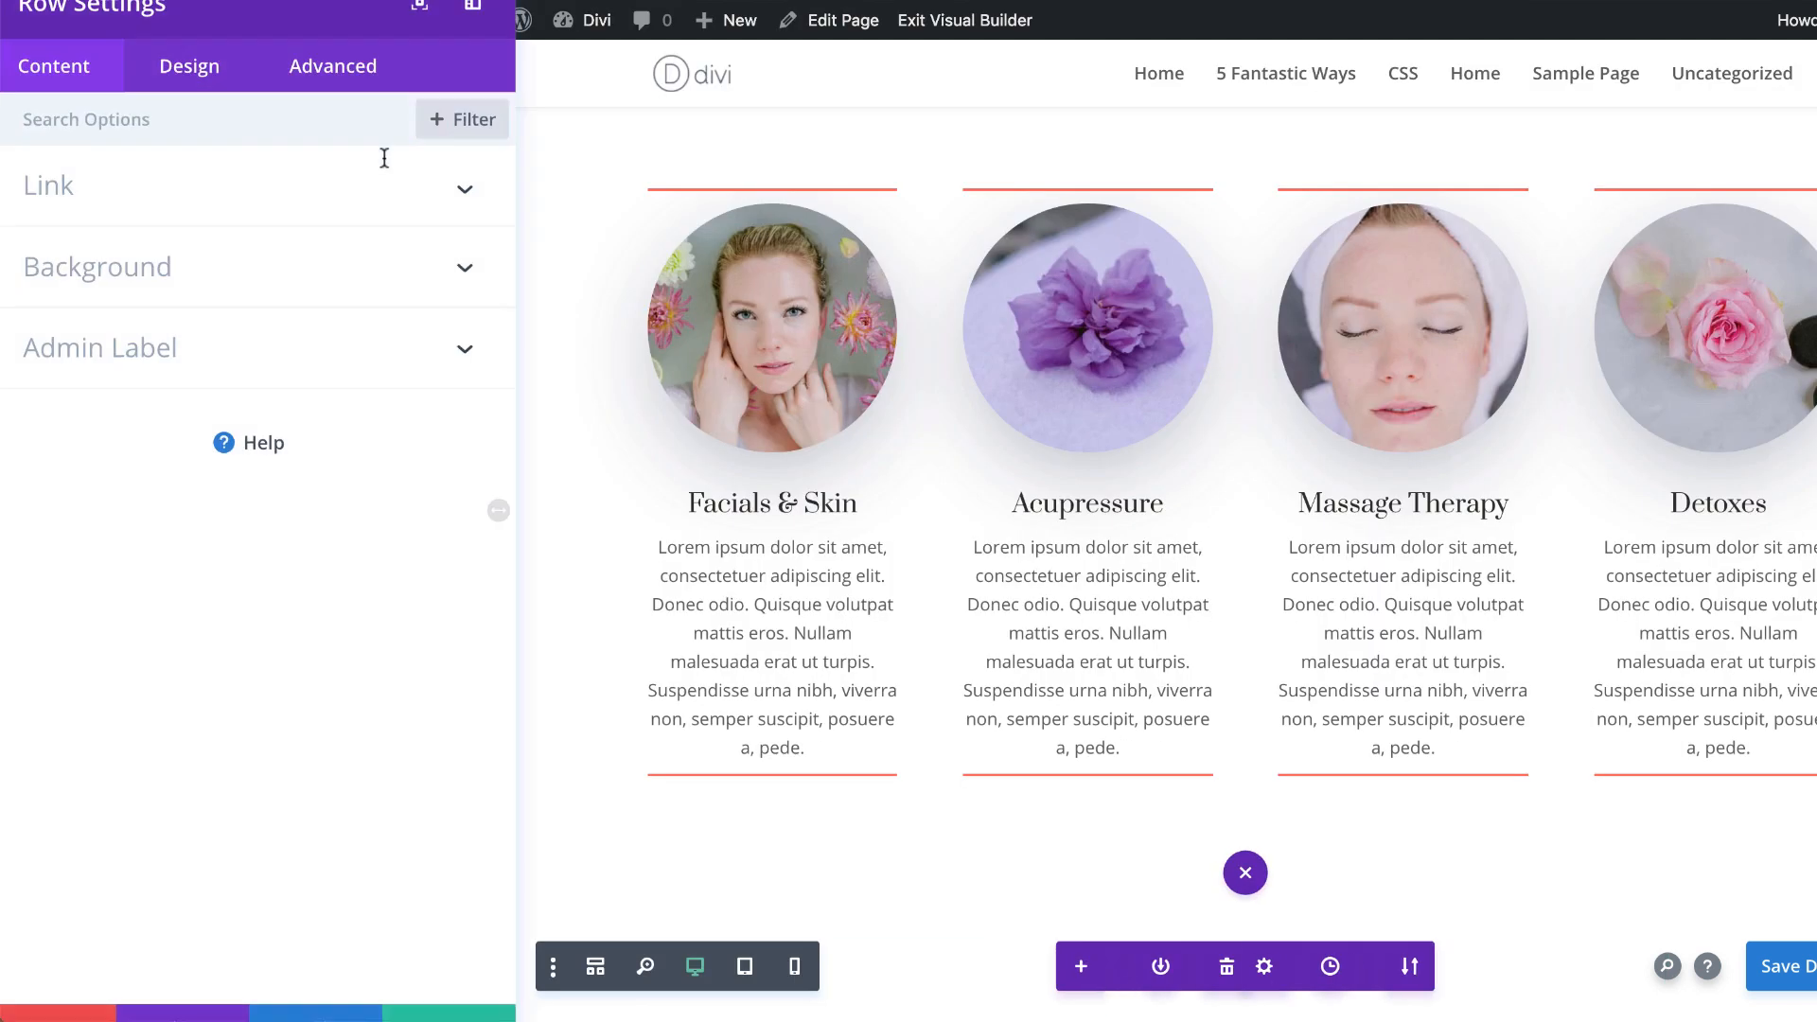
click(210, 100)
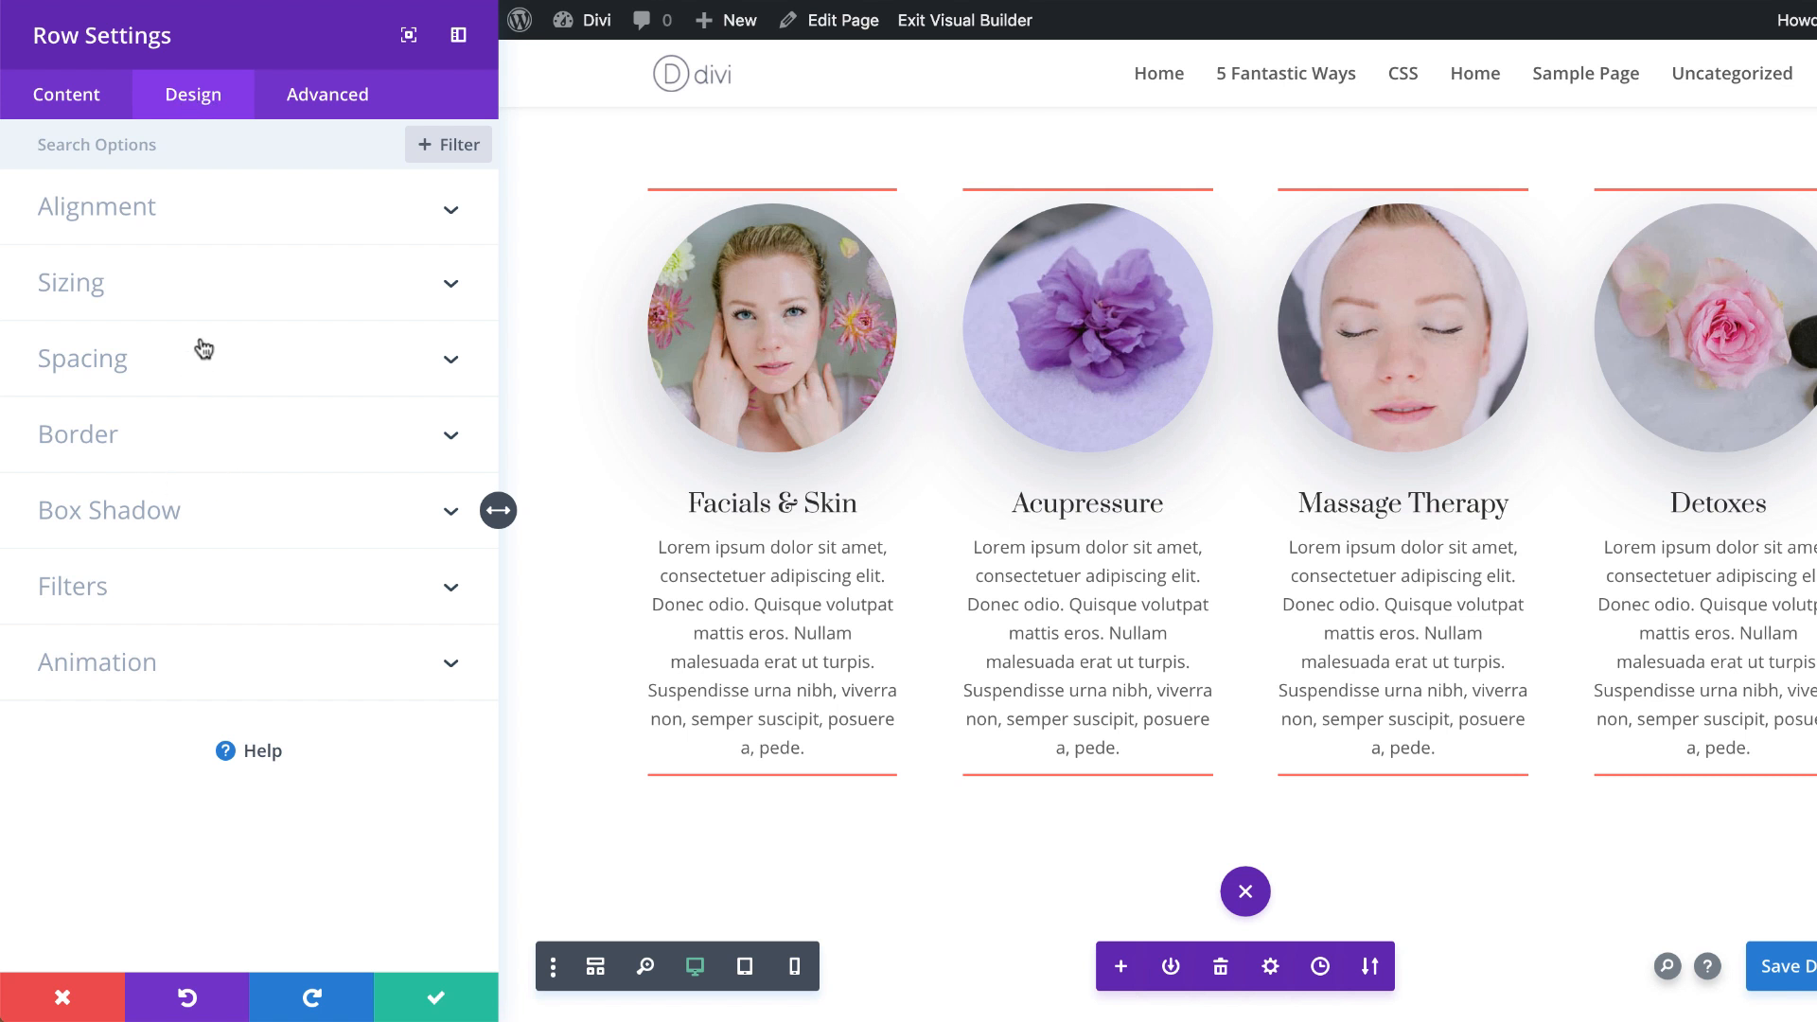
click(131, 284)
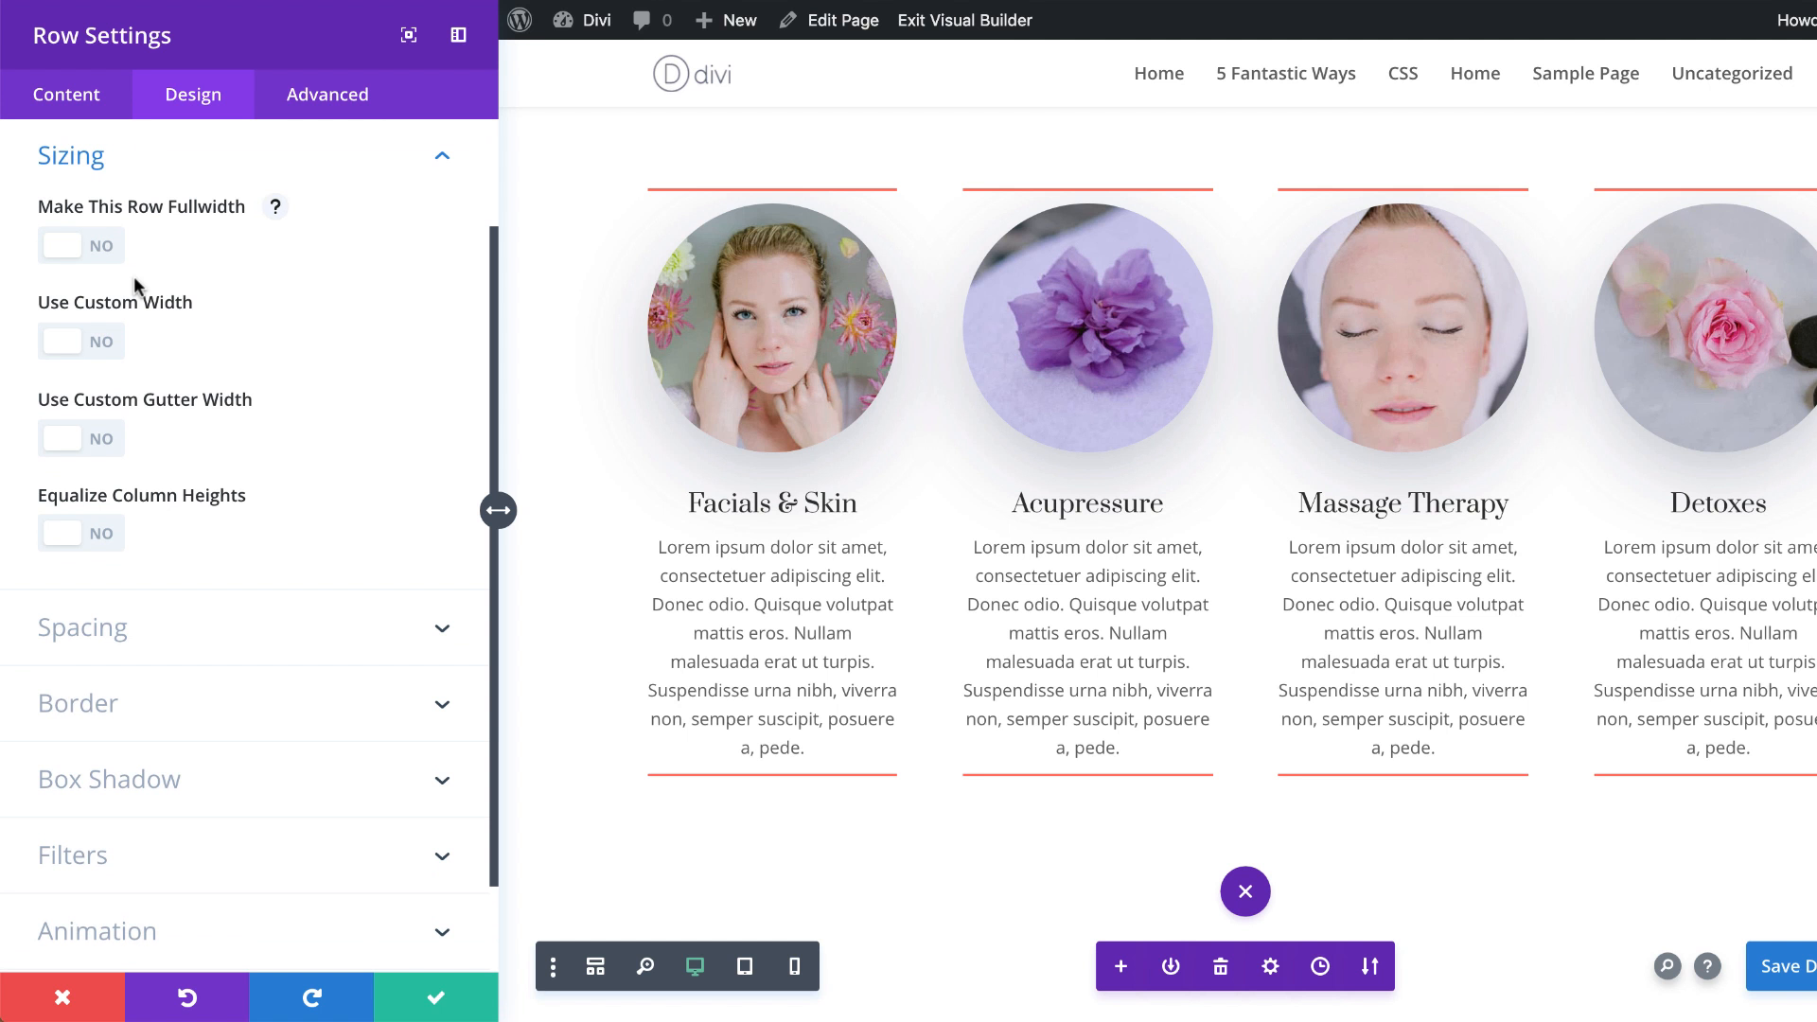
click(99, 536)
scroll(876, 633, up, 2)
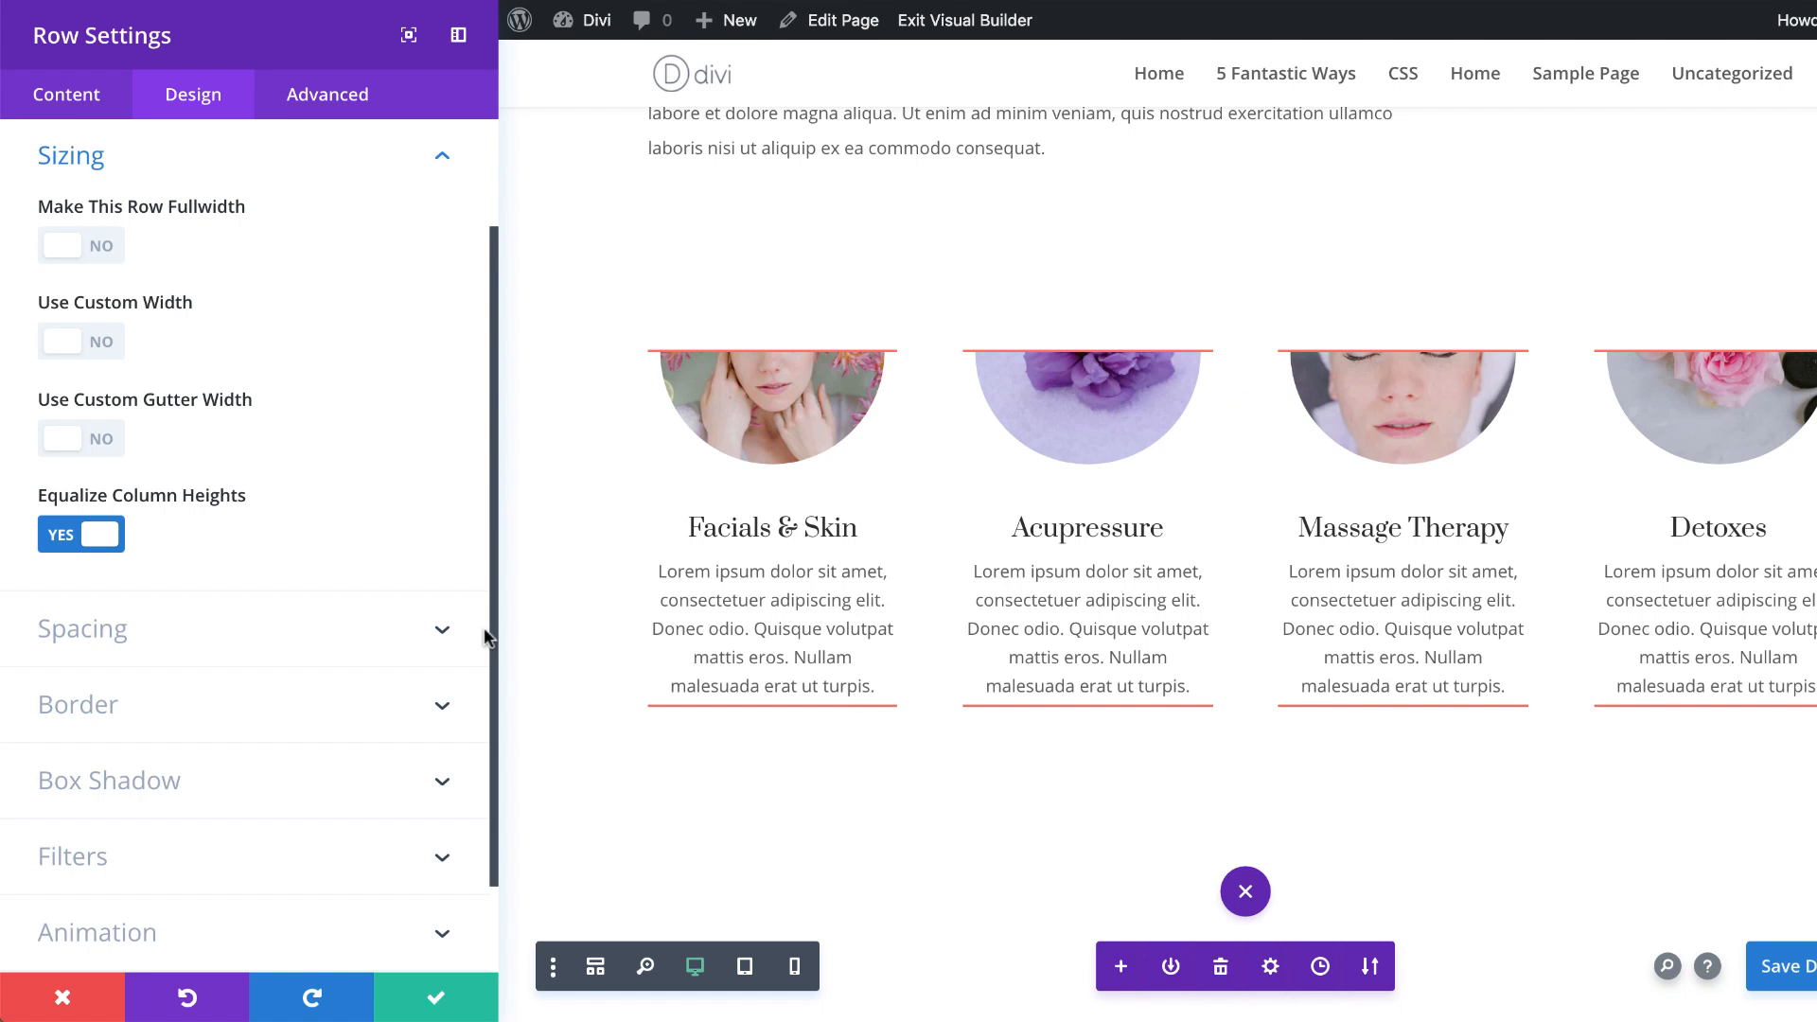
Step: Paste the prepared custom CSS into the Main Element CSS of the row containing the four blurbs
click(330, 104)
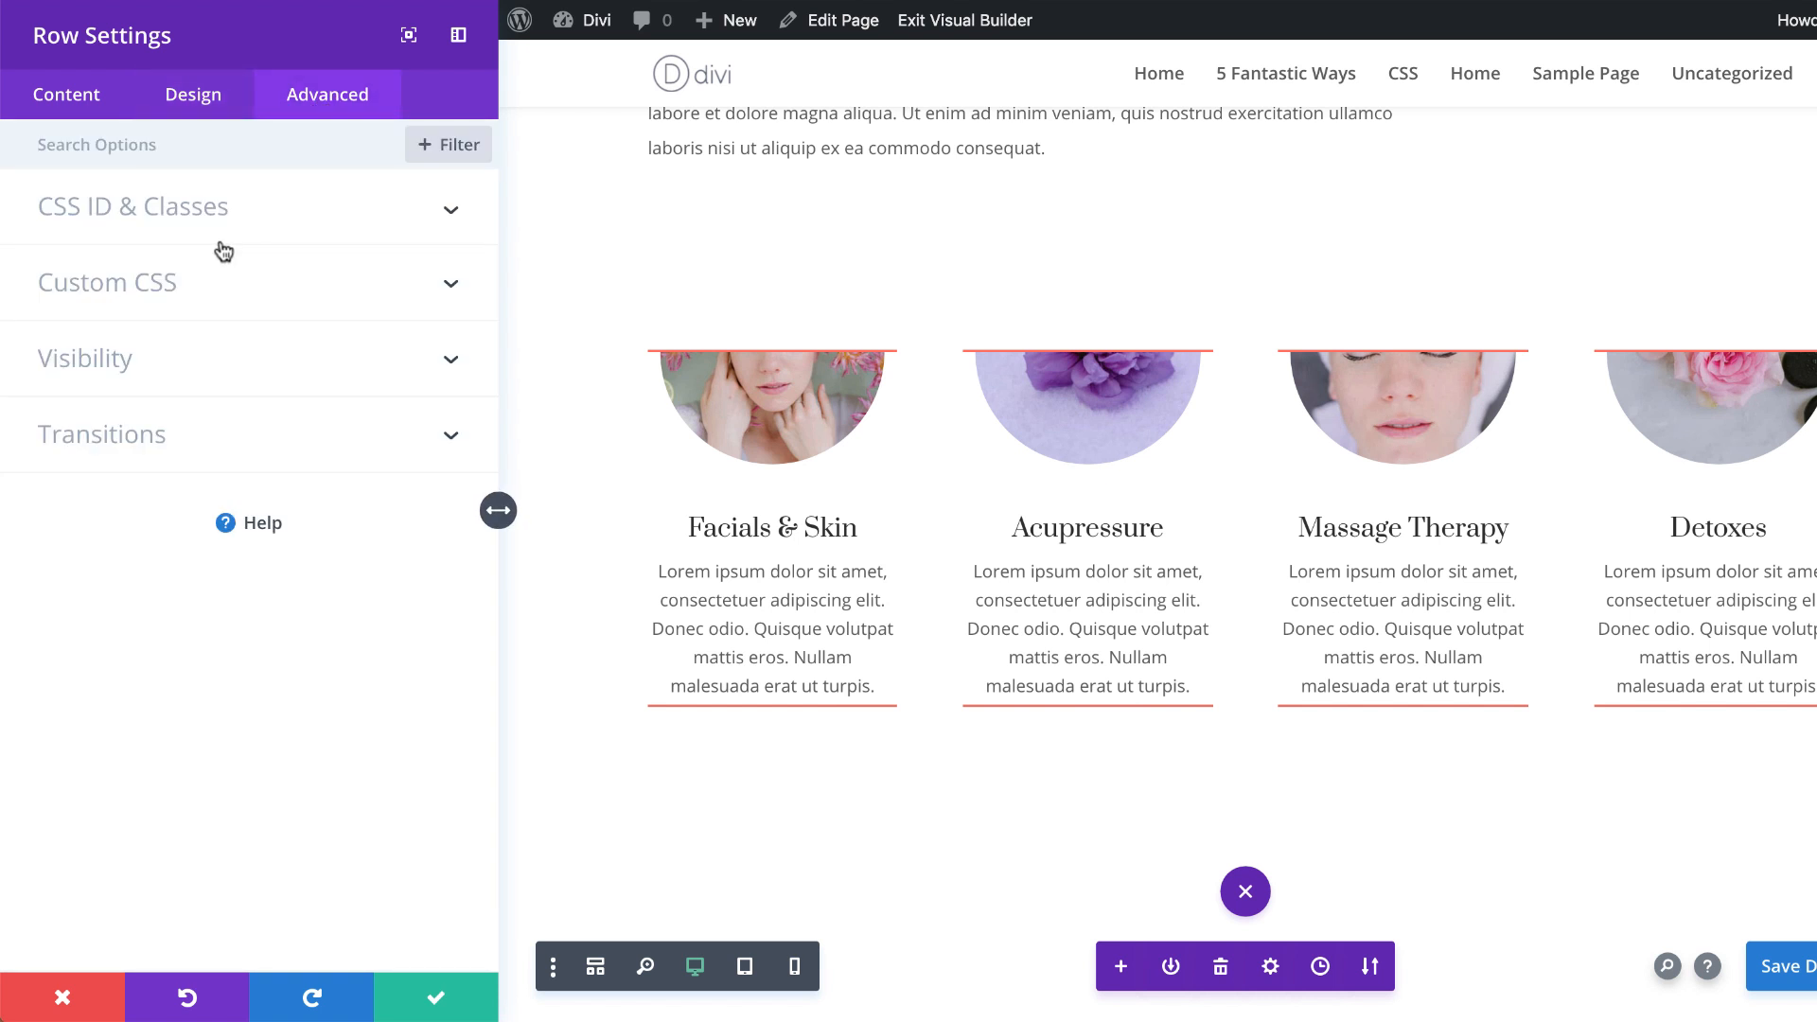
click(186, 281)
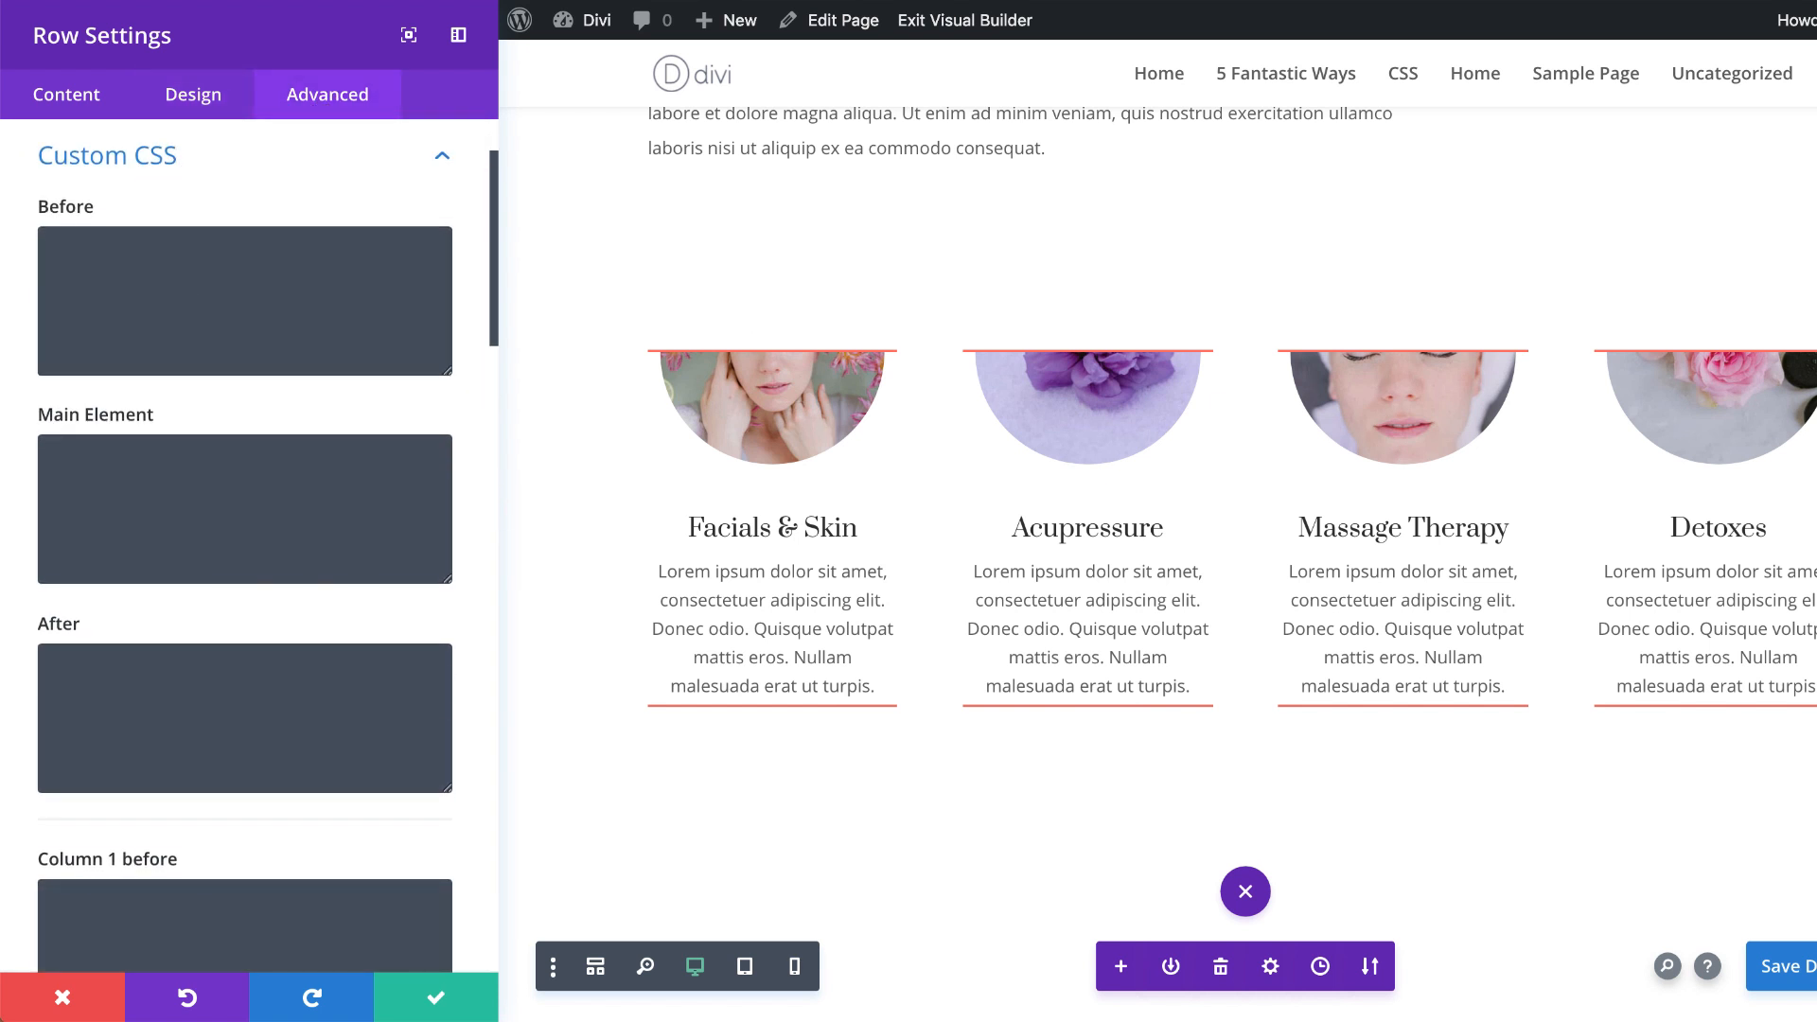
click(251, 473)
text(align-items: center;)
click(296, 154)
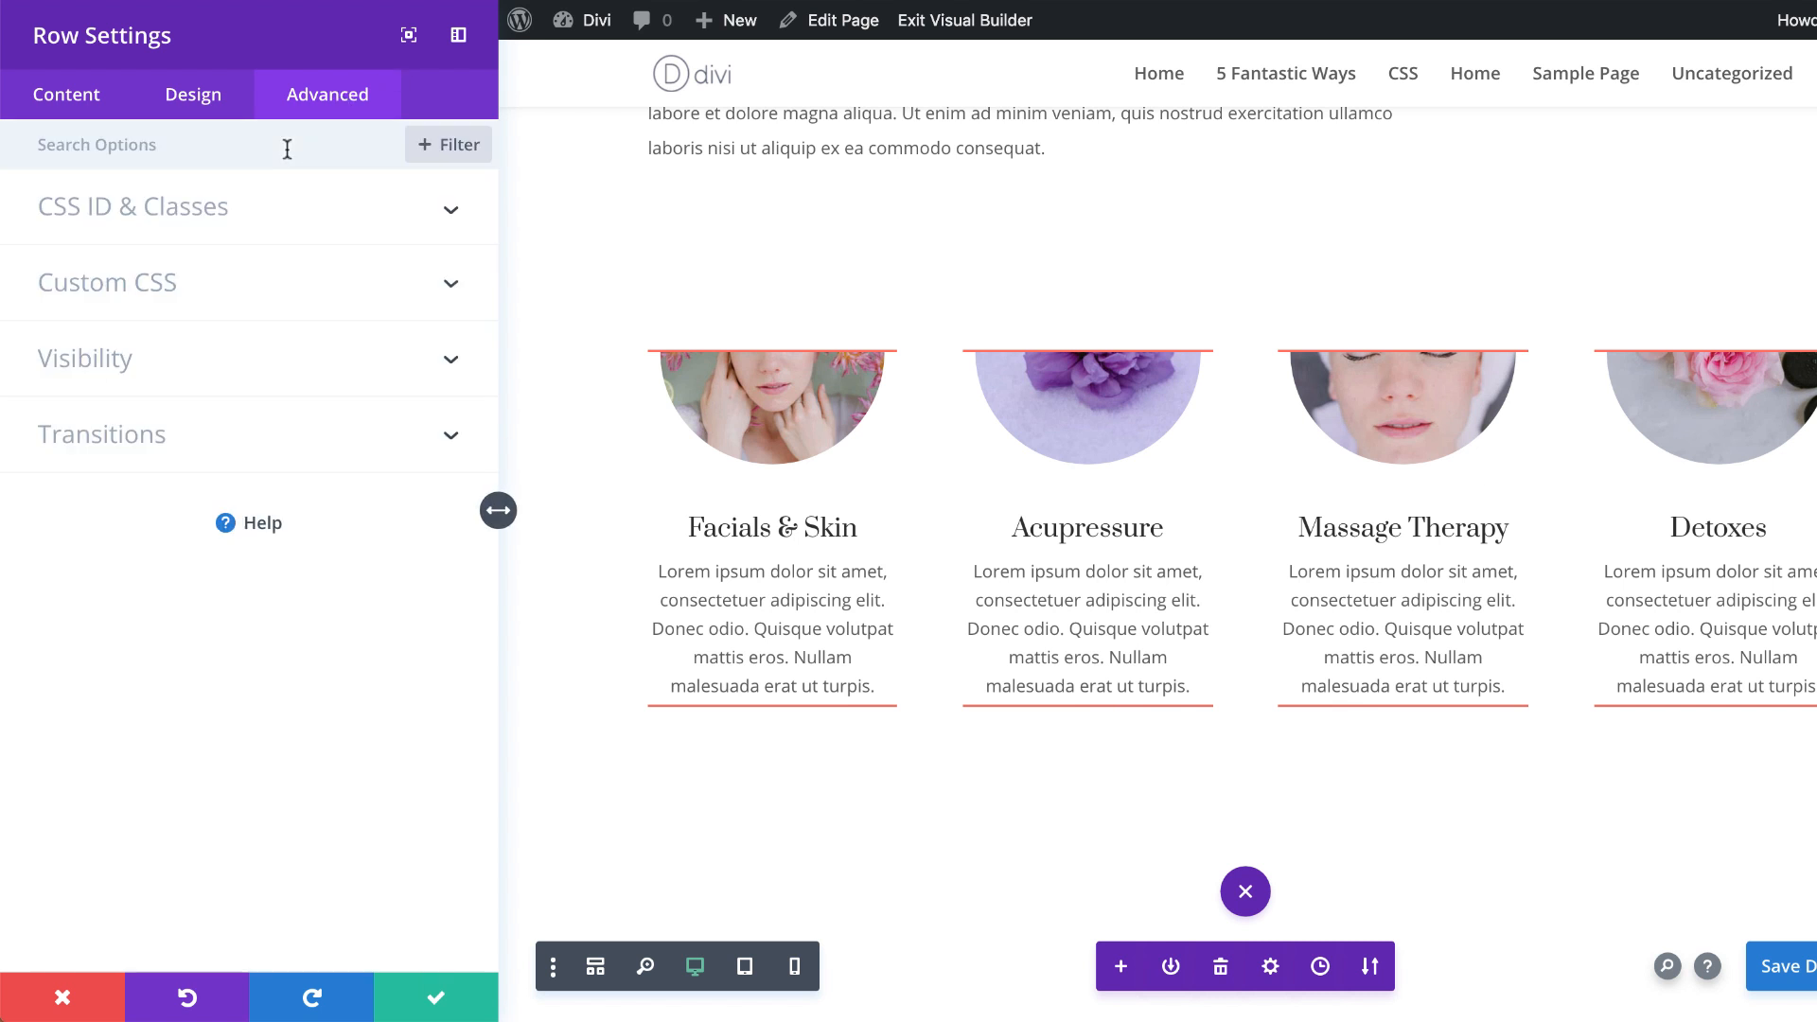
Step: Give the blurb row the CSS ID fixed-height and save the row settings
click(246, 214)
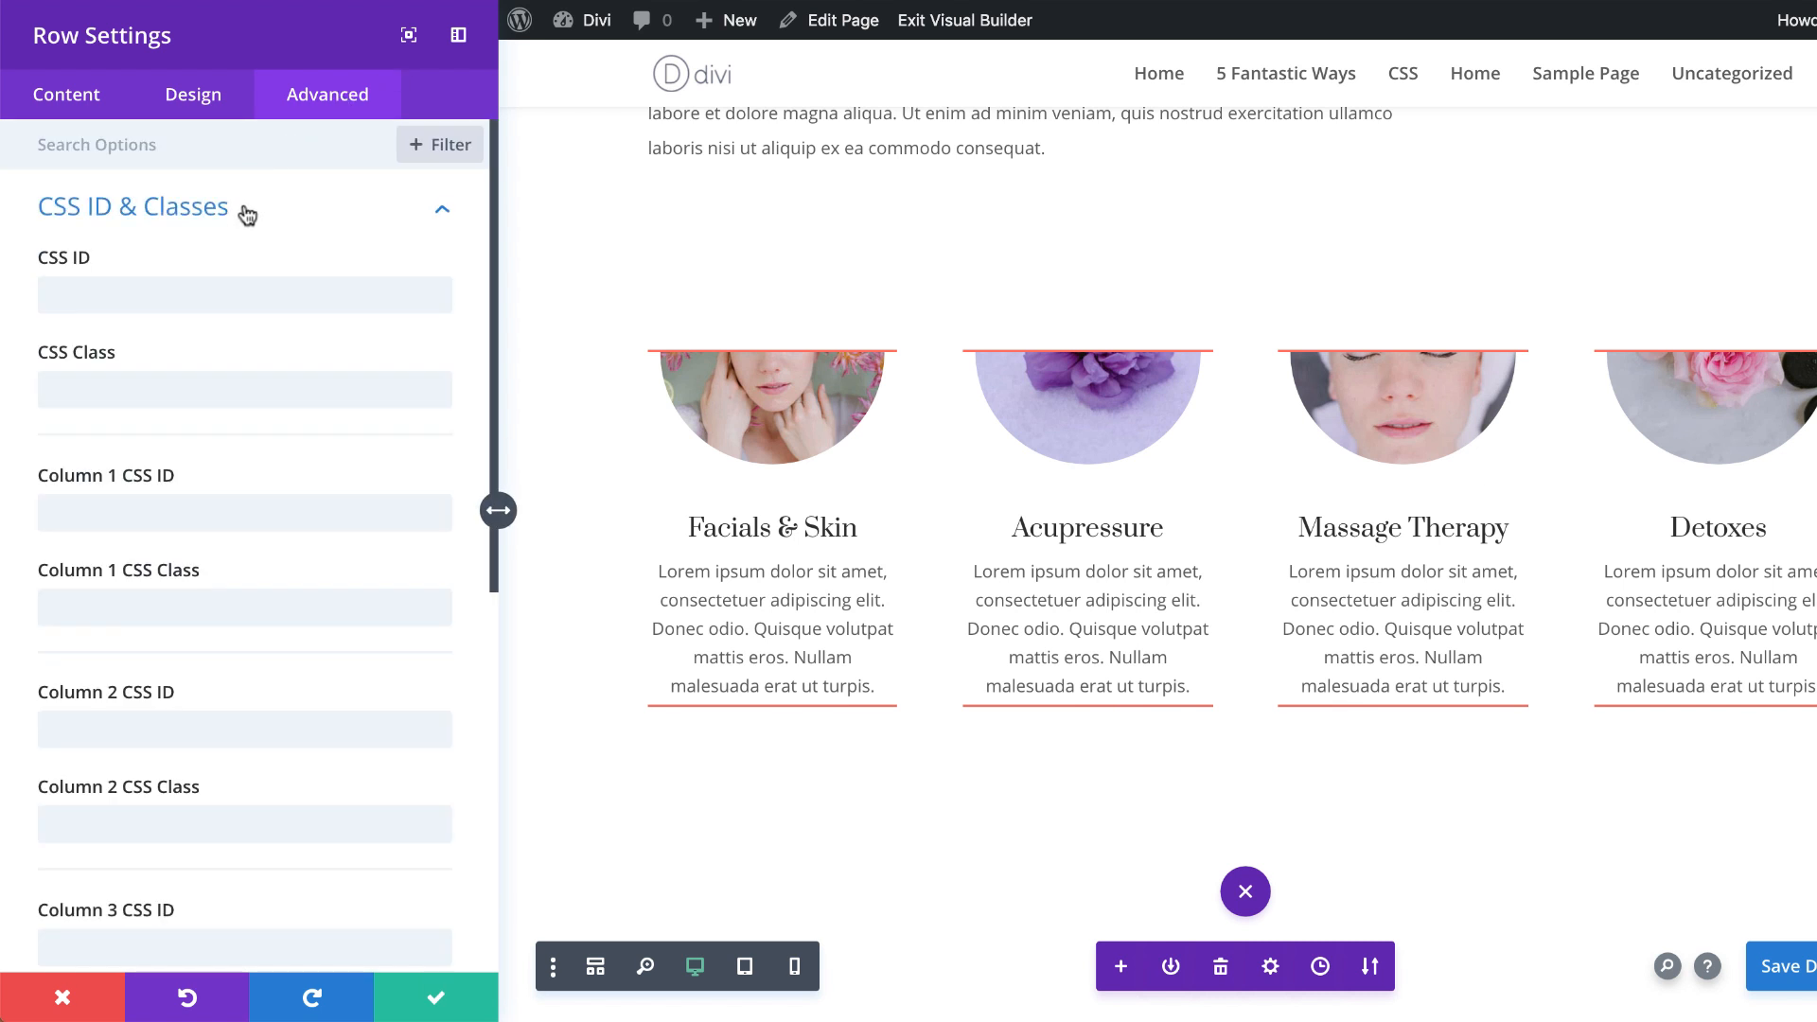
click(231, 301)
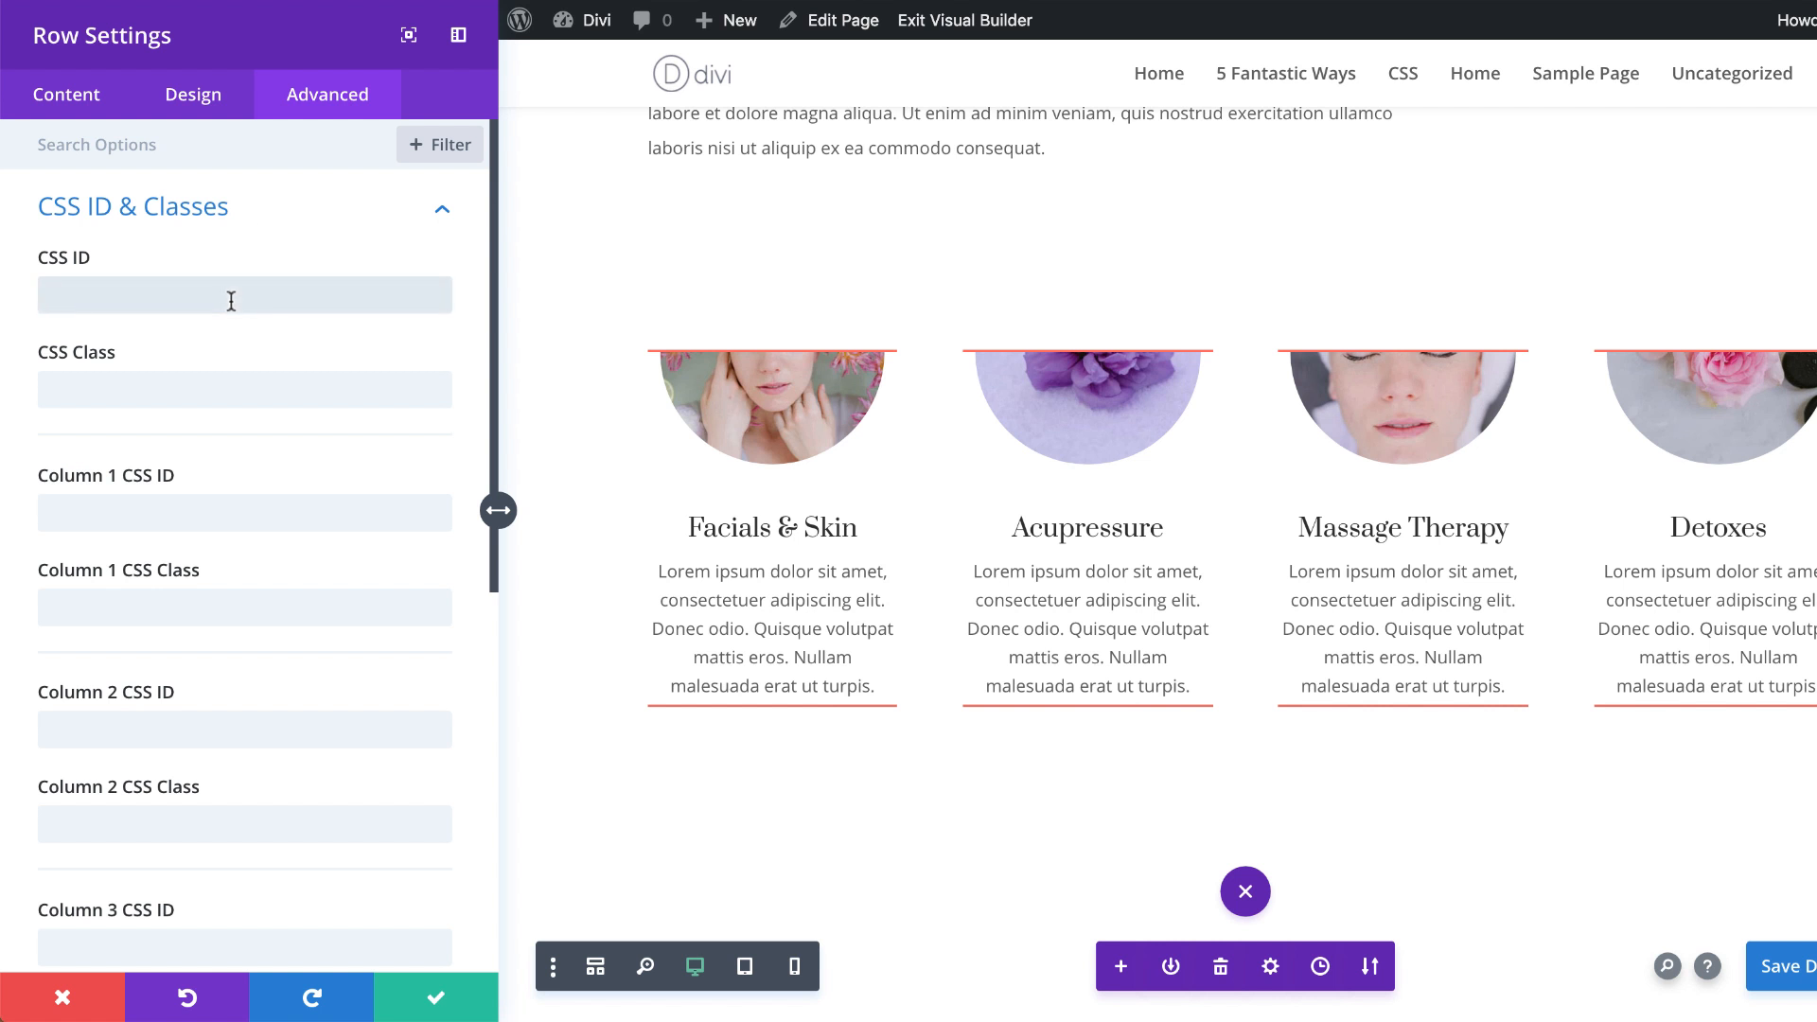
text(fixed-height)
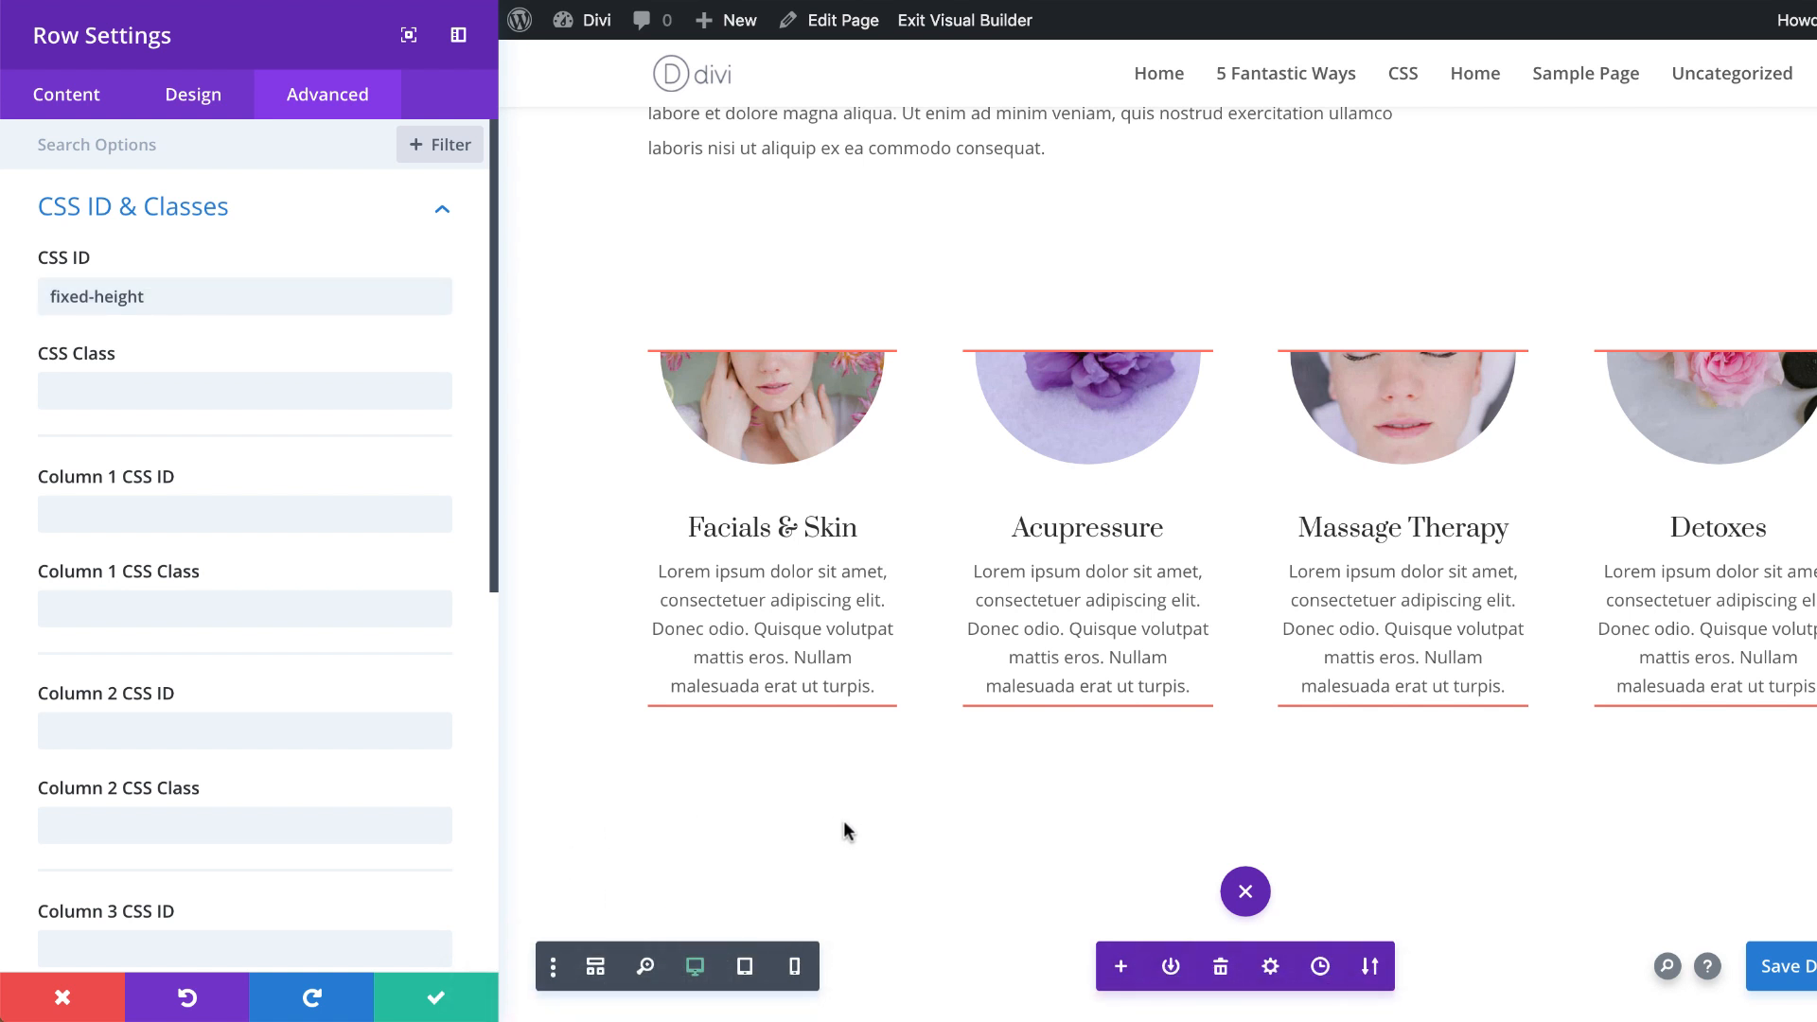
click(441, 999)
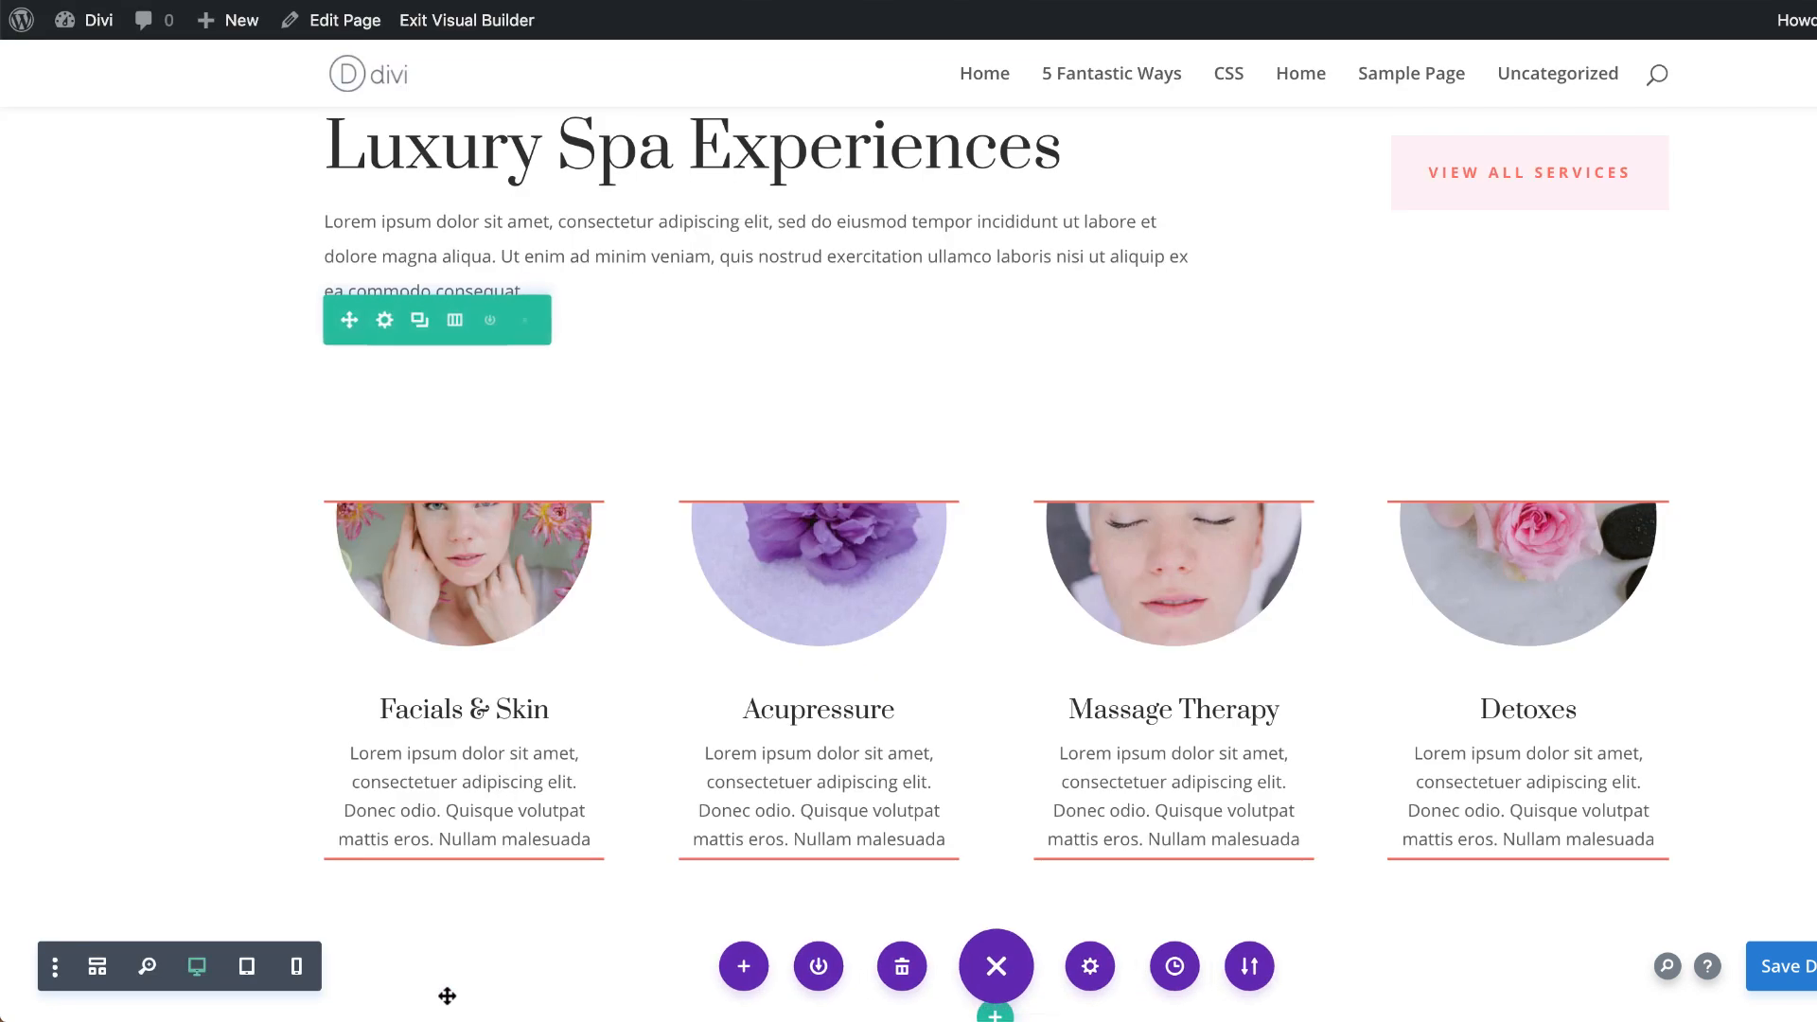
click(1090, 967)
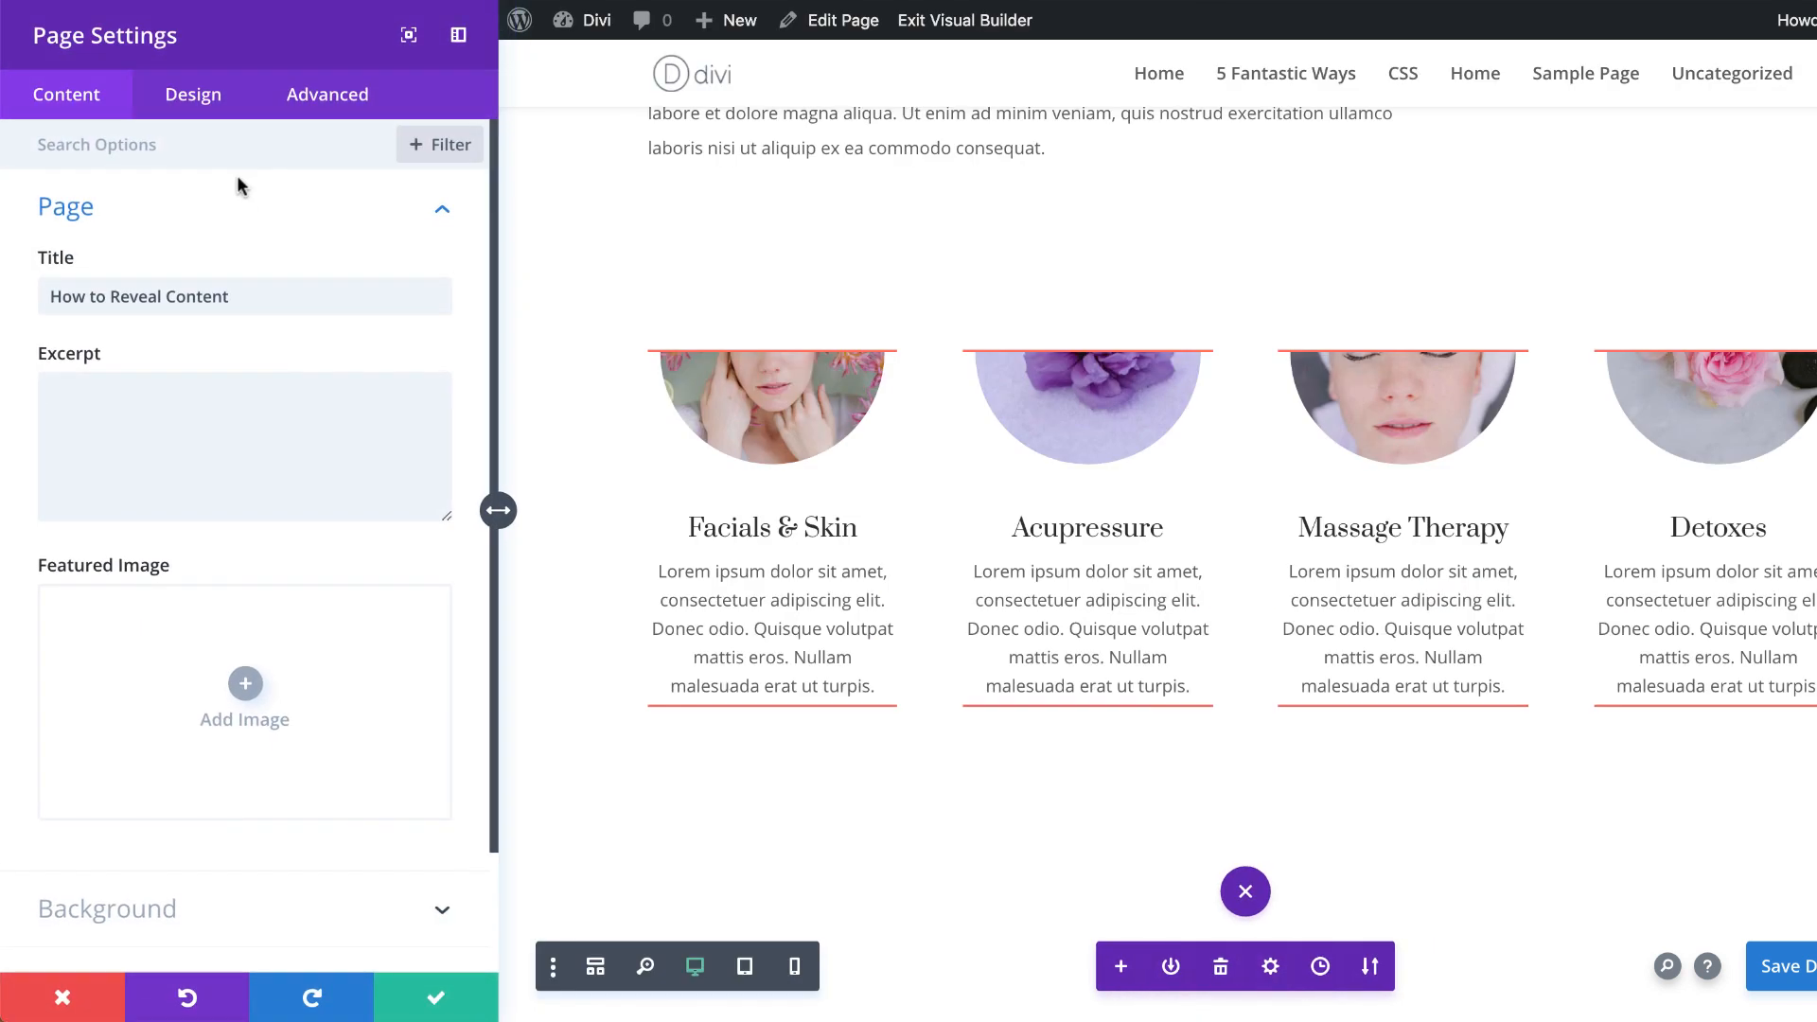
click(328, 94)
click(142, 213)
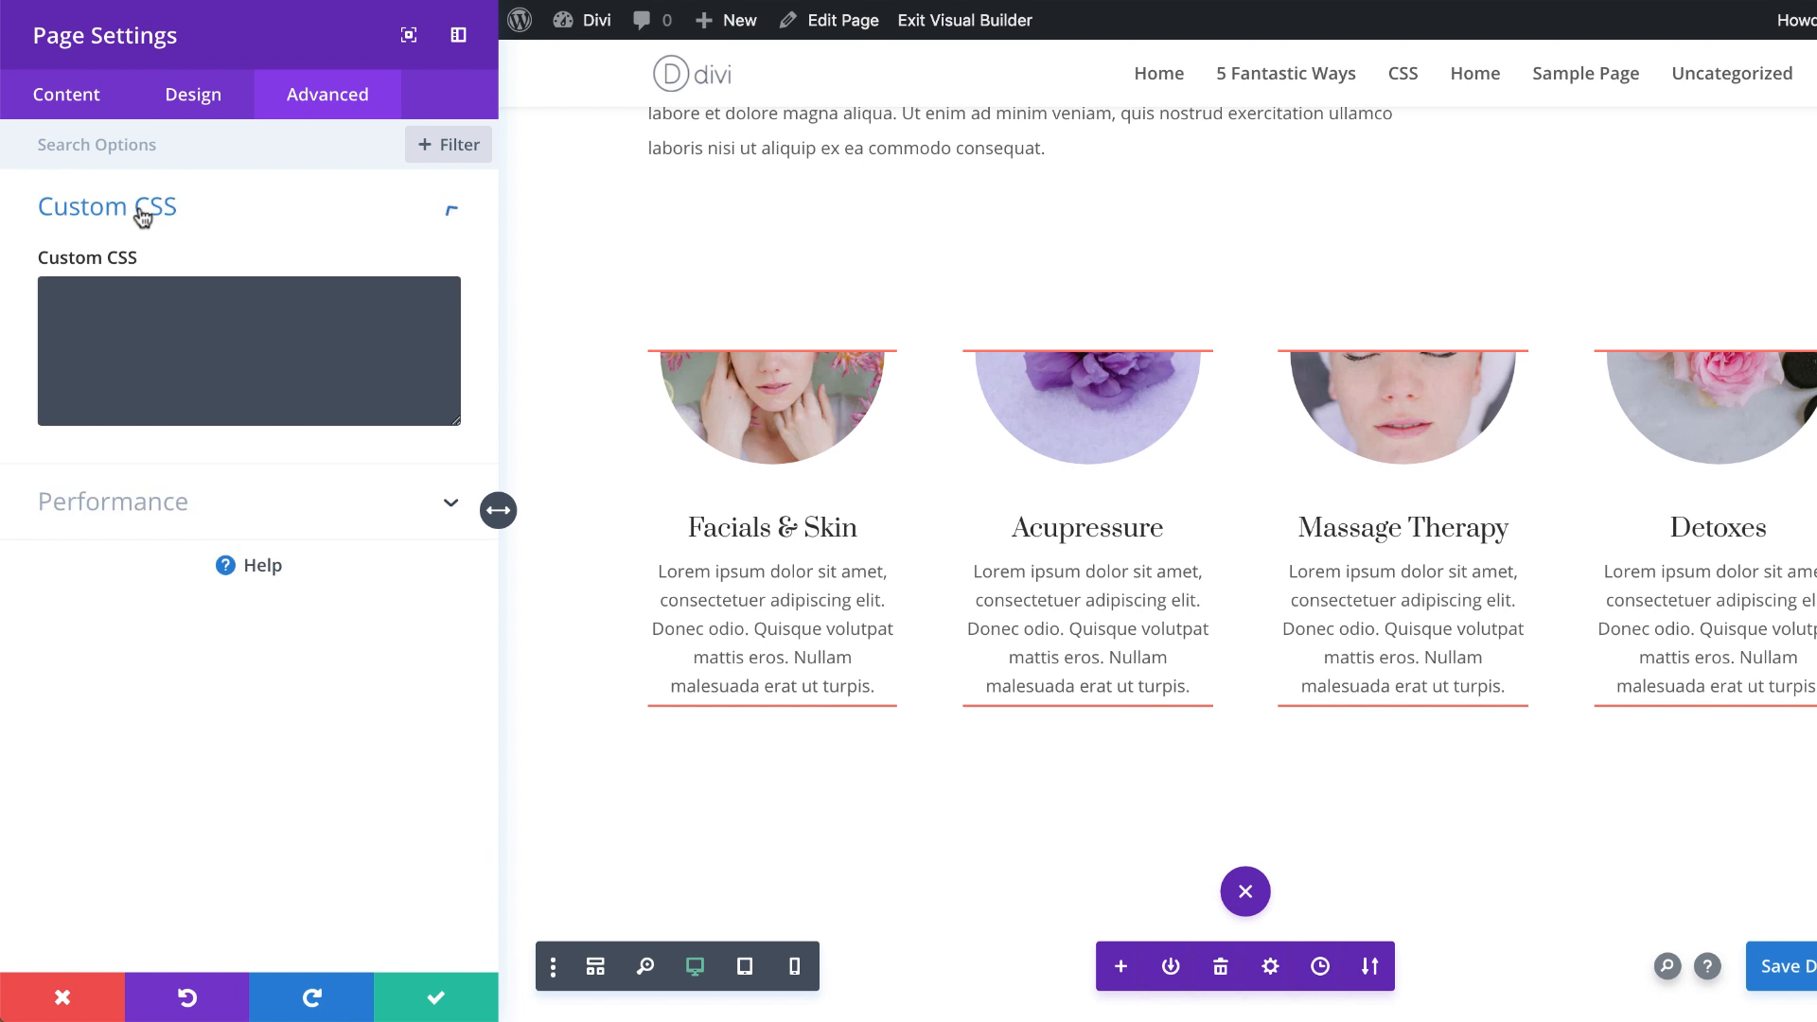
click(127, 296)
text(@media (min-width: 980px) { #fixed-height {   height: 600px; } })
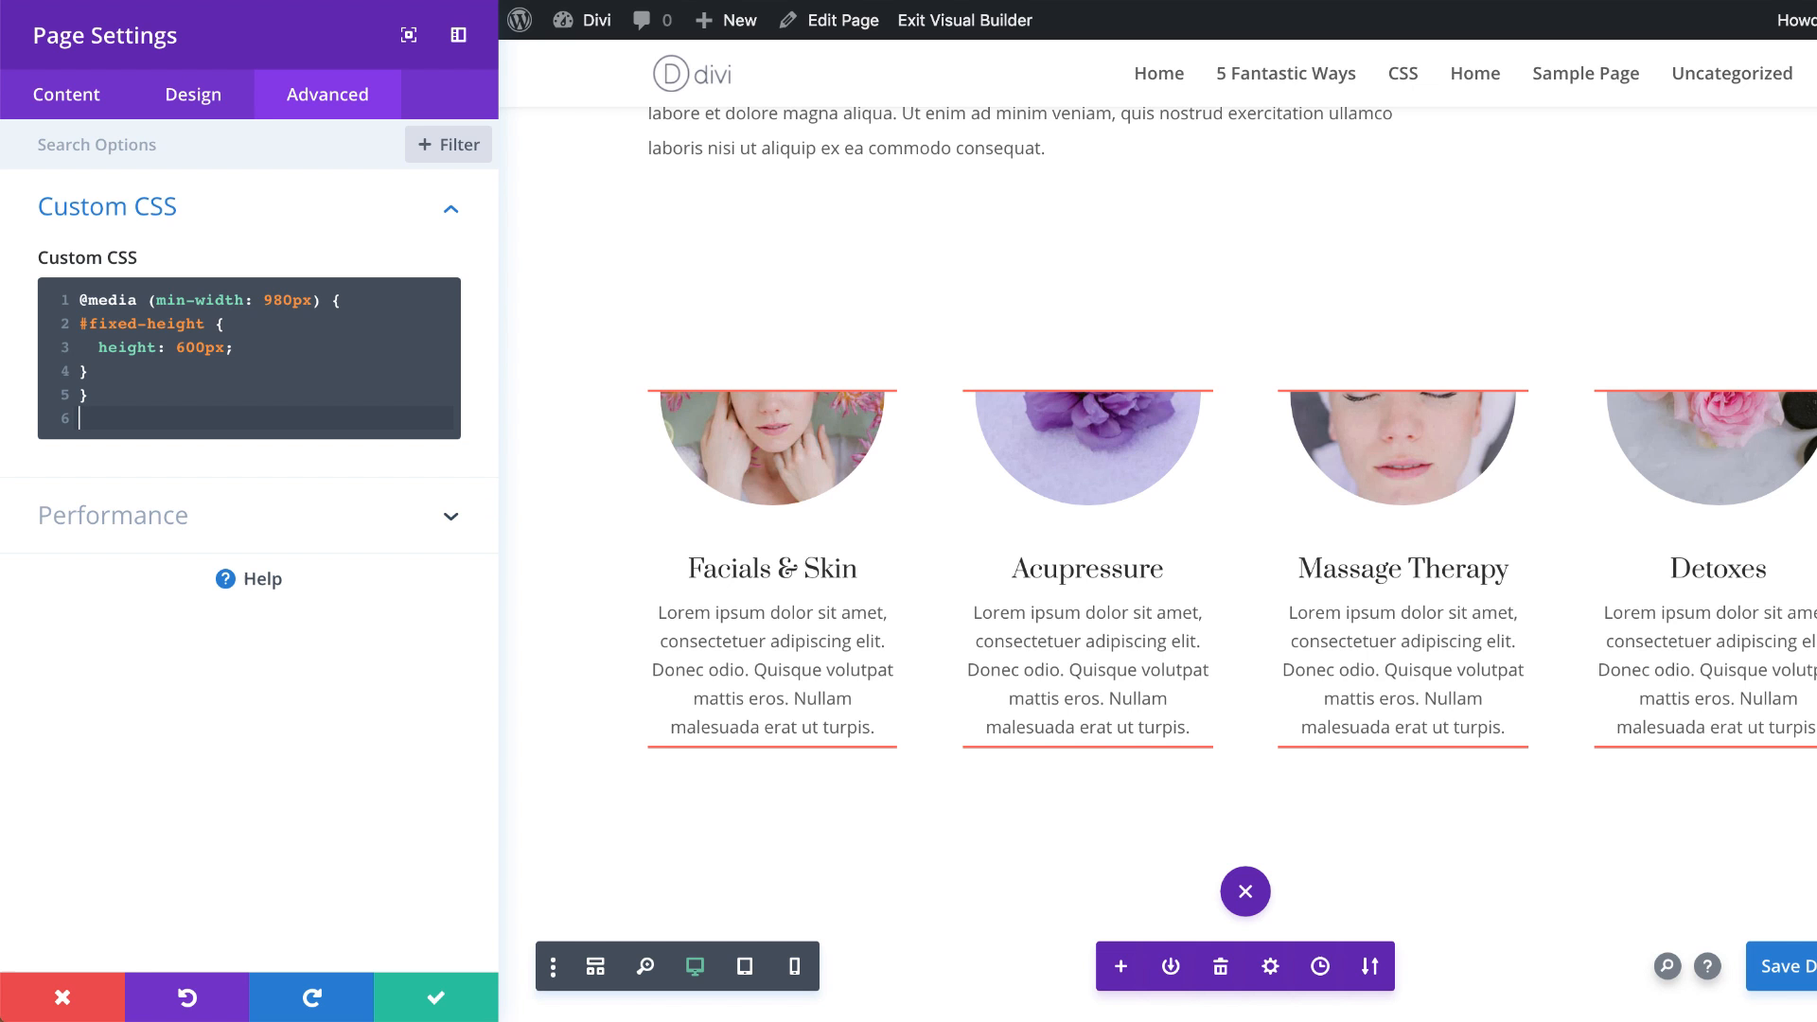
click(435, 994)
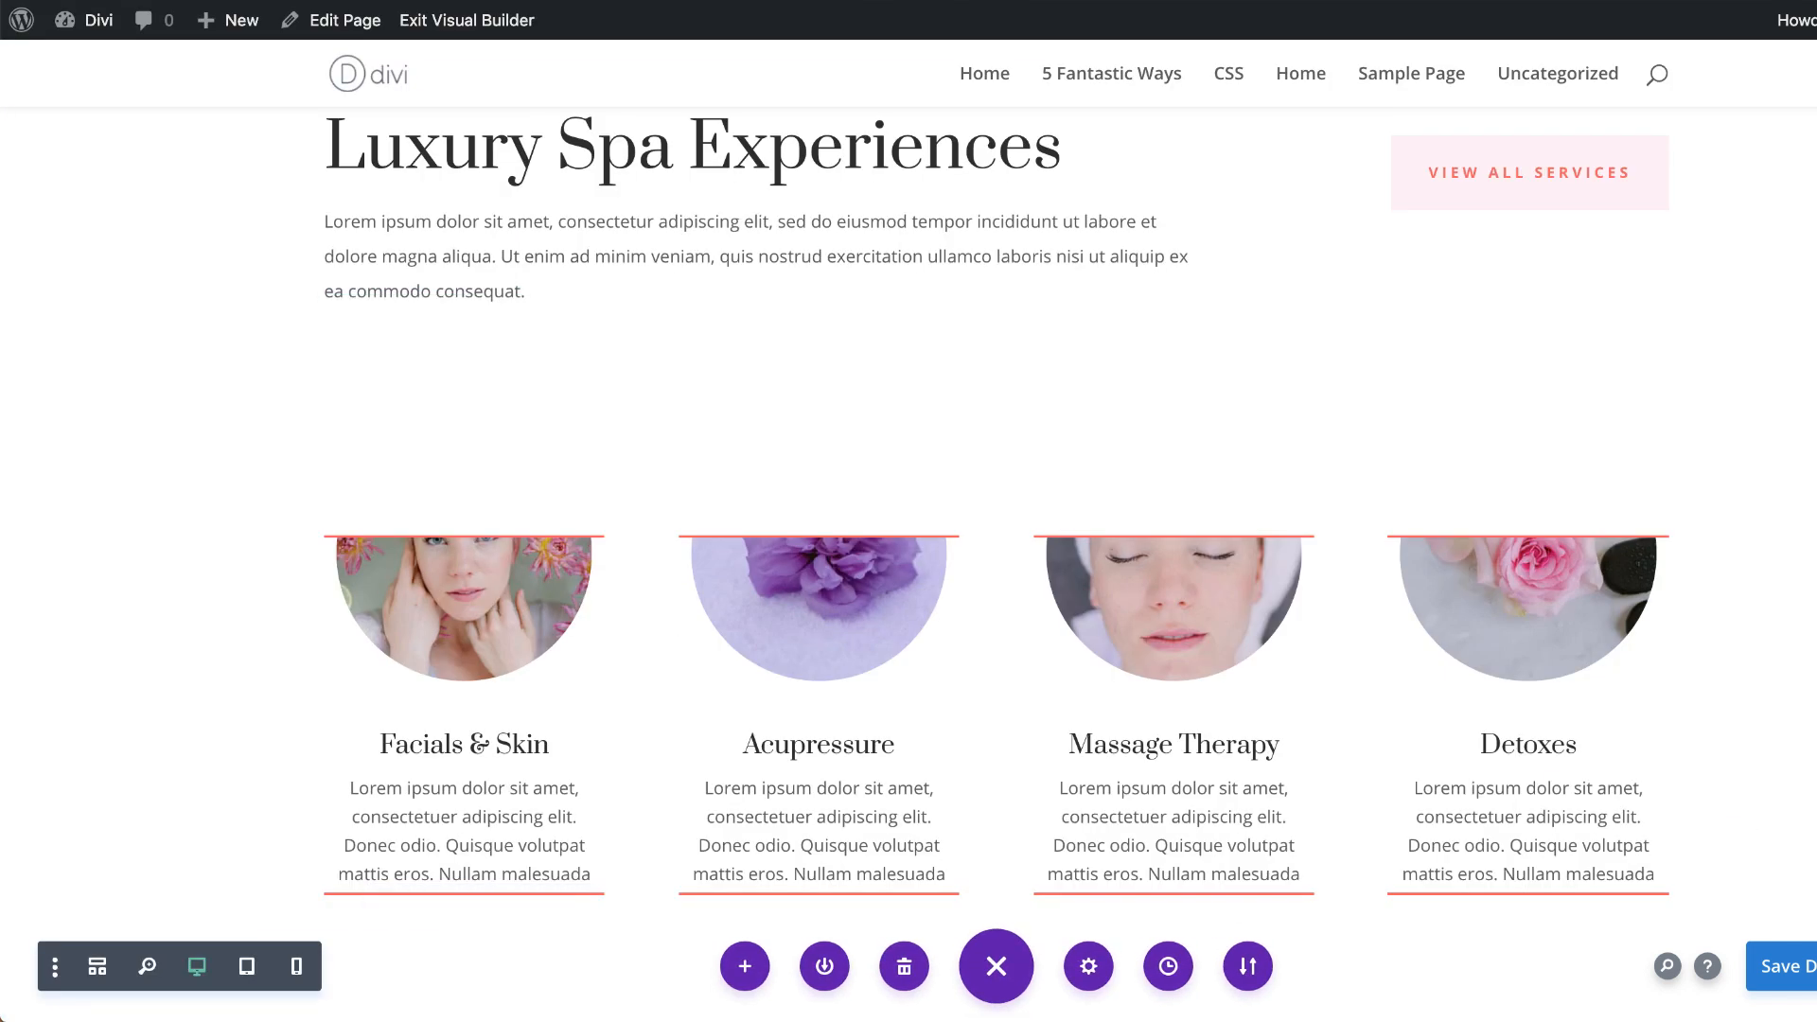
Step: Save the page and exit the visual builder to view the four service blurbs on the live page
click(1764, 985)
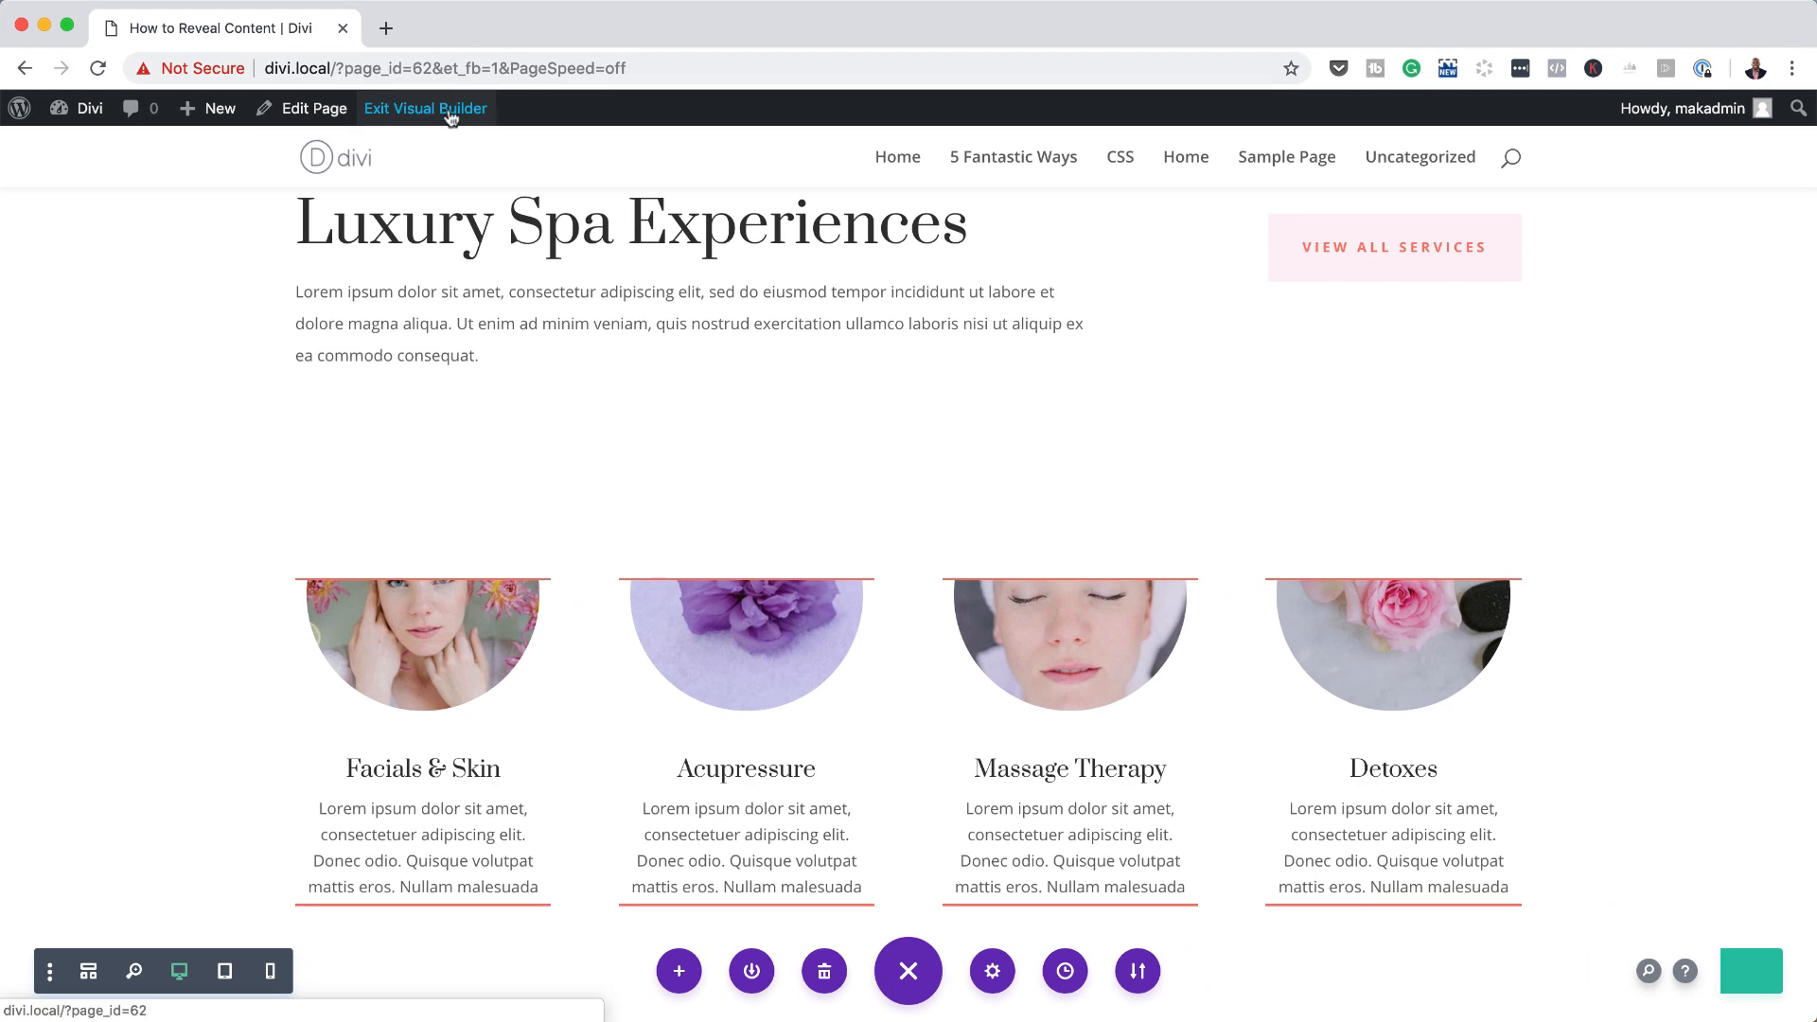
click(451, 110)
scroll(511, 736, down, 10)
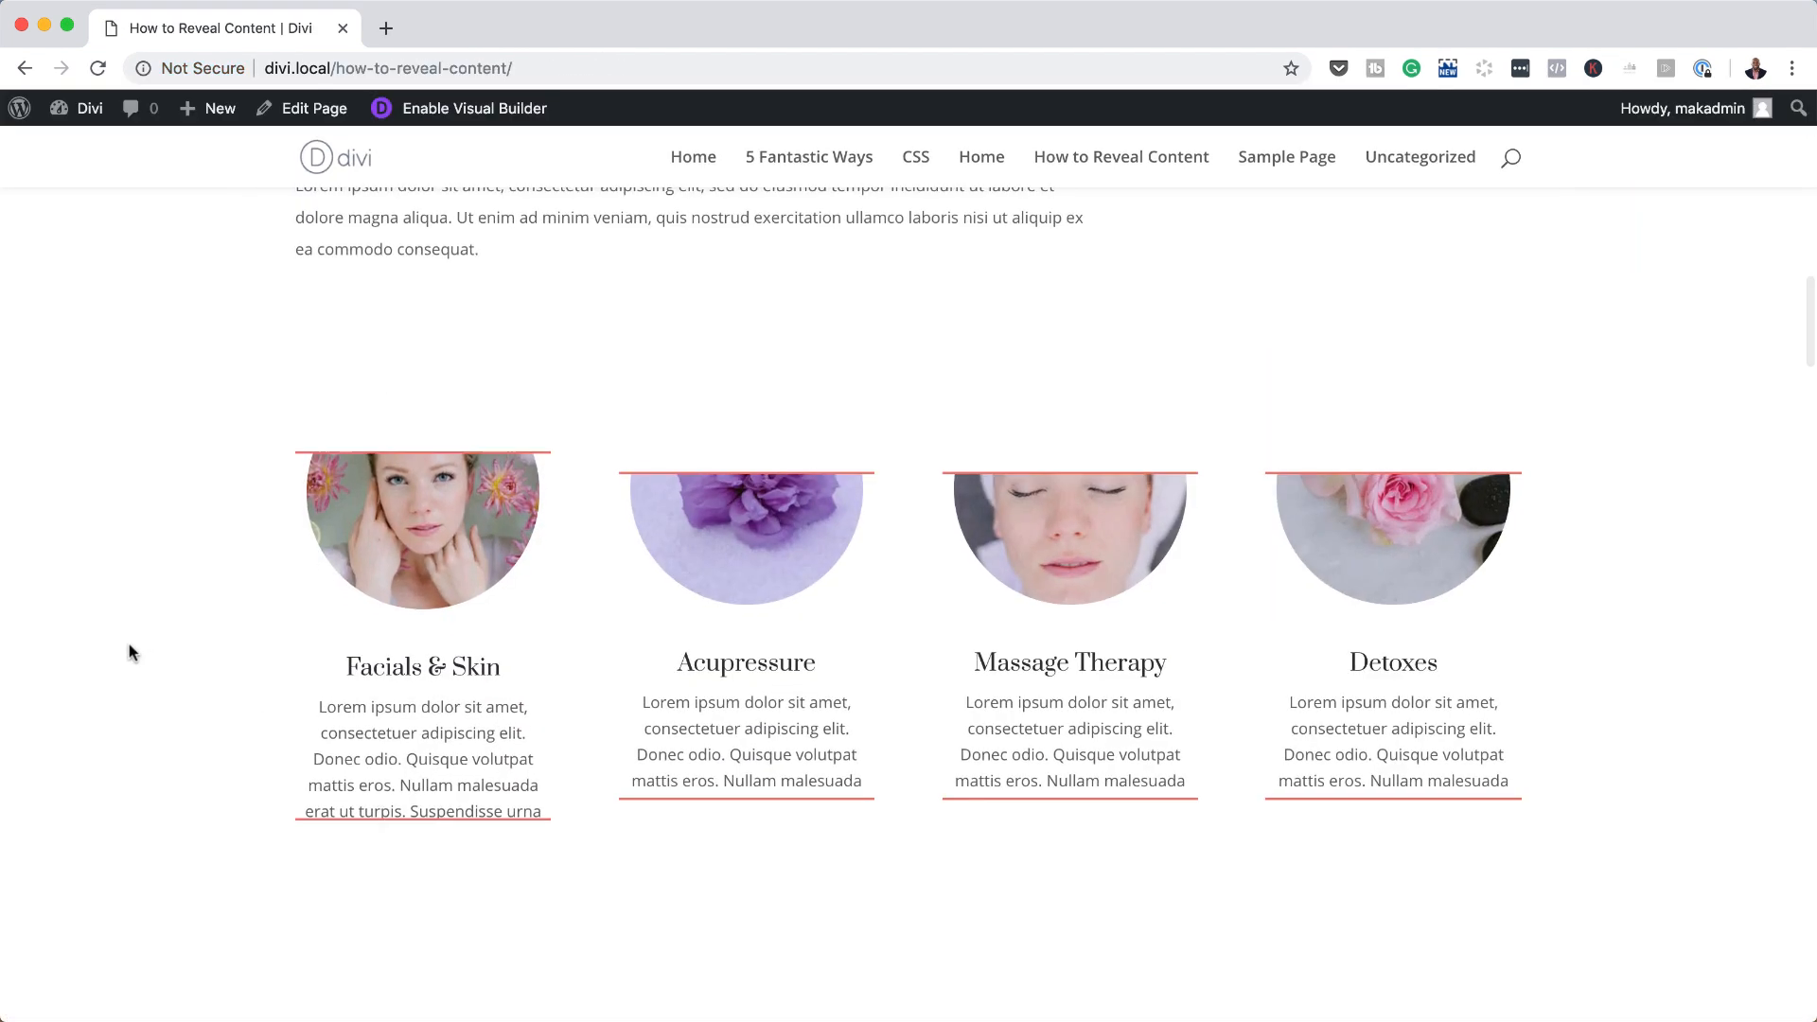